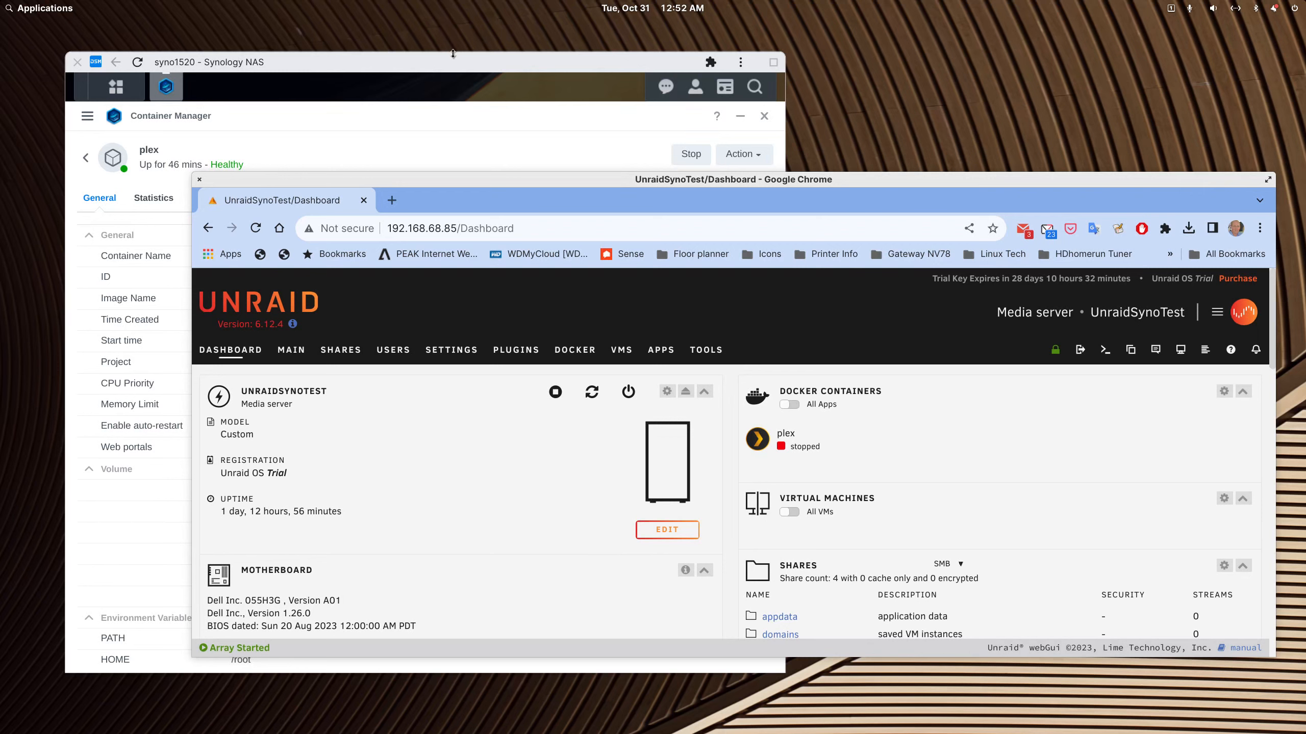
Review the plex container's details in Synology Container Manager and the docker/plex folder on syno1520.local in the file manager
click(454, 62)
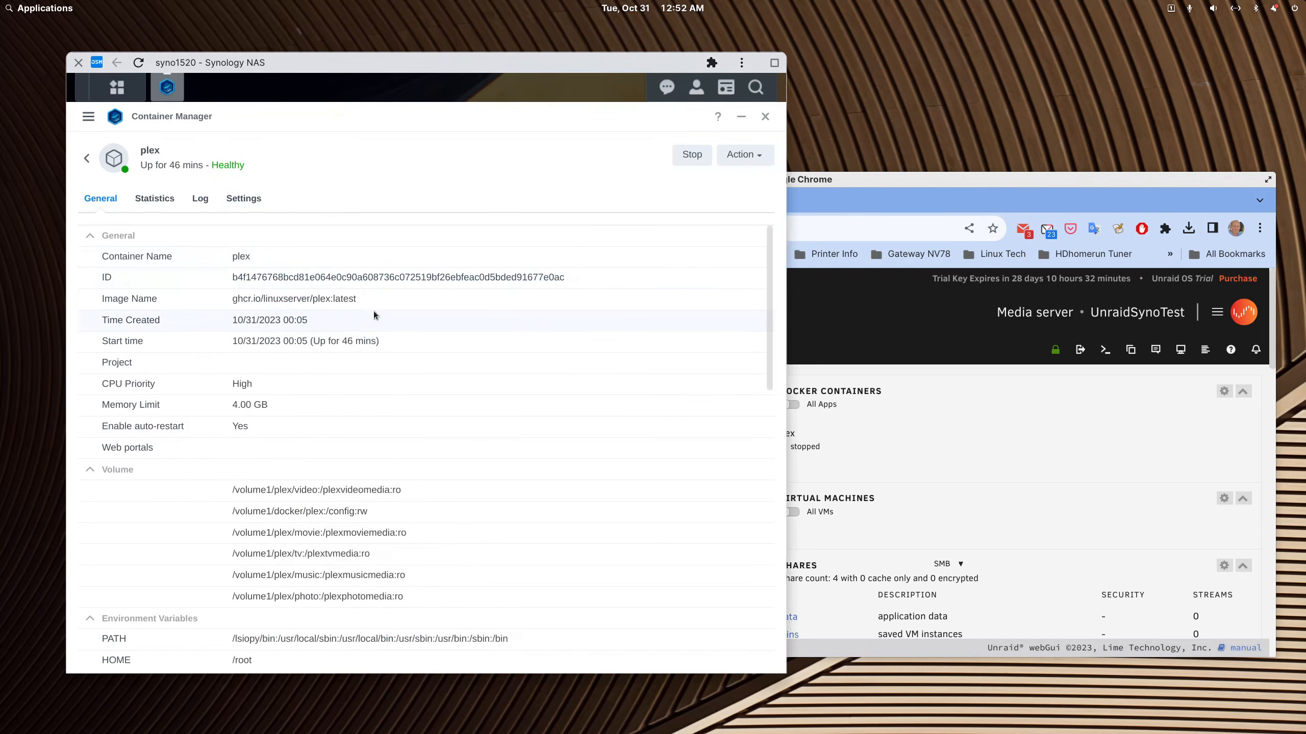
click(867, 184)
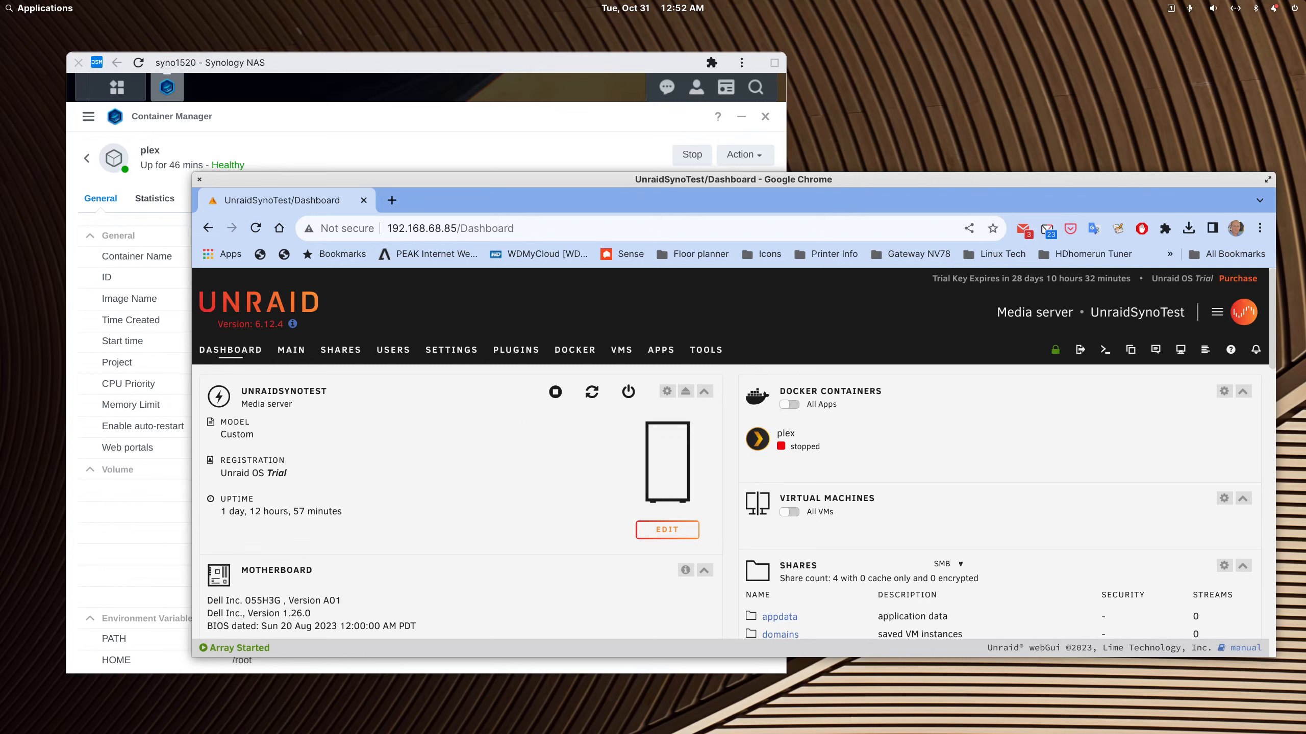
drag(1305, 221, 404, 133)
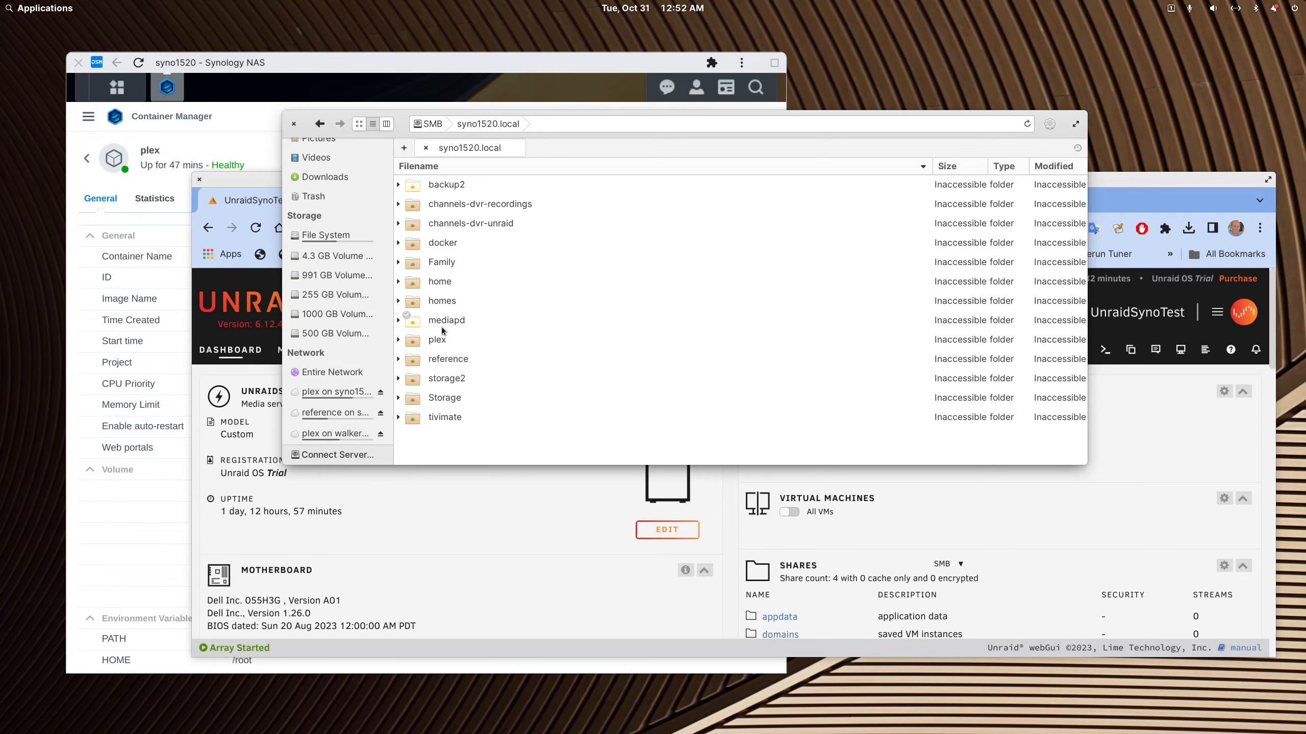
double_click(432, 244)
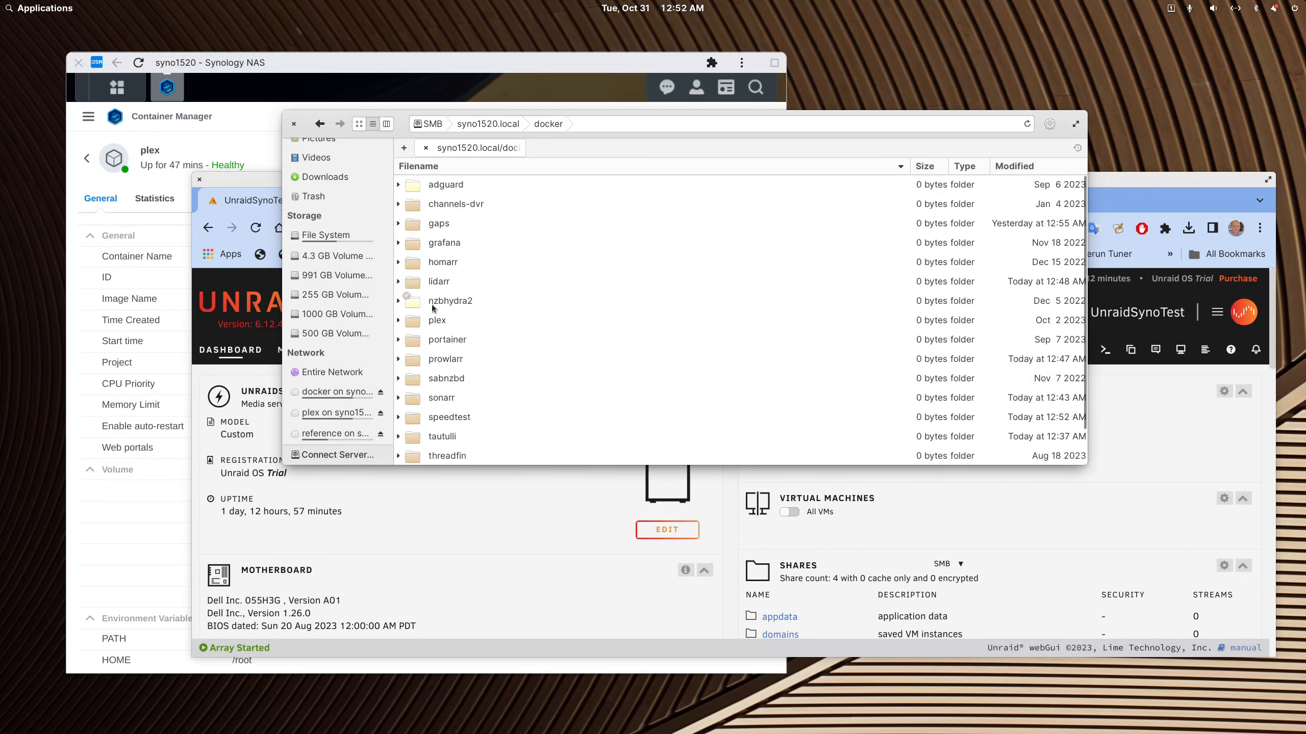
double_click(437, 320)
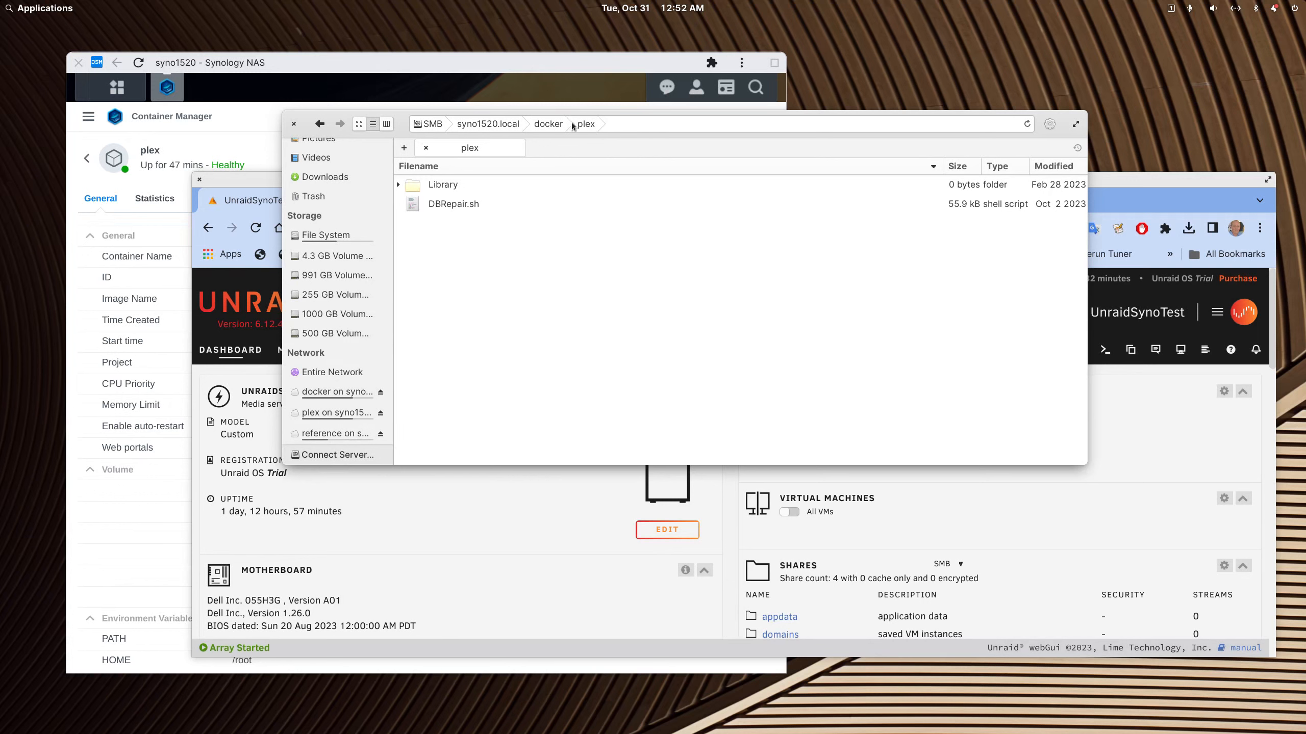
drag(403, 129, 1305, 242)
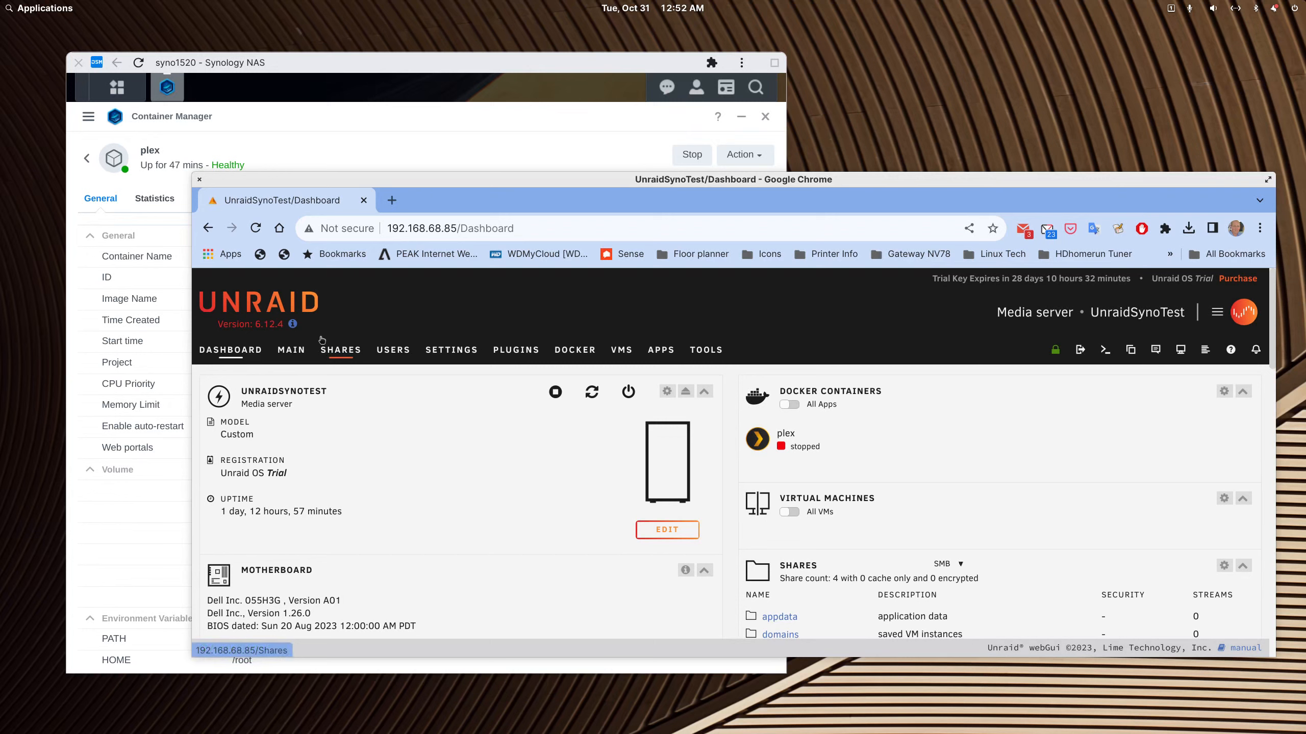
View the devices on Unraid's Main page and find the plex folder in the docker share on syno1520.local
drag(498, 178, 483, 135)
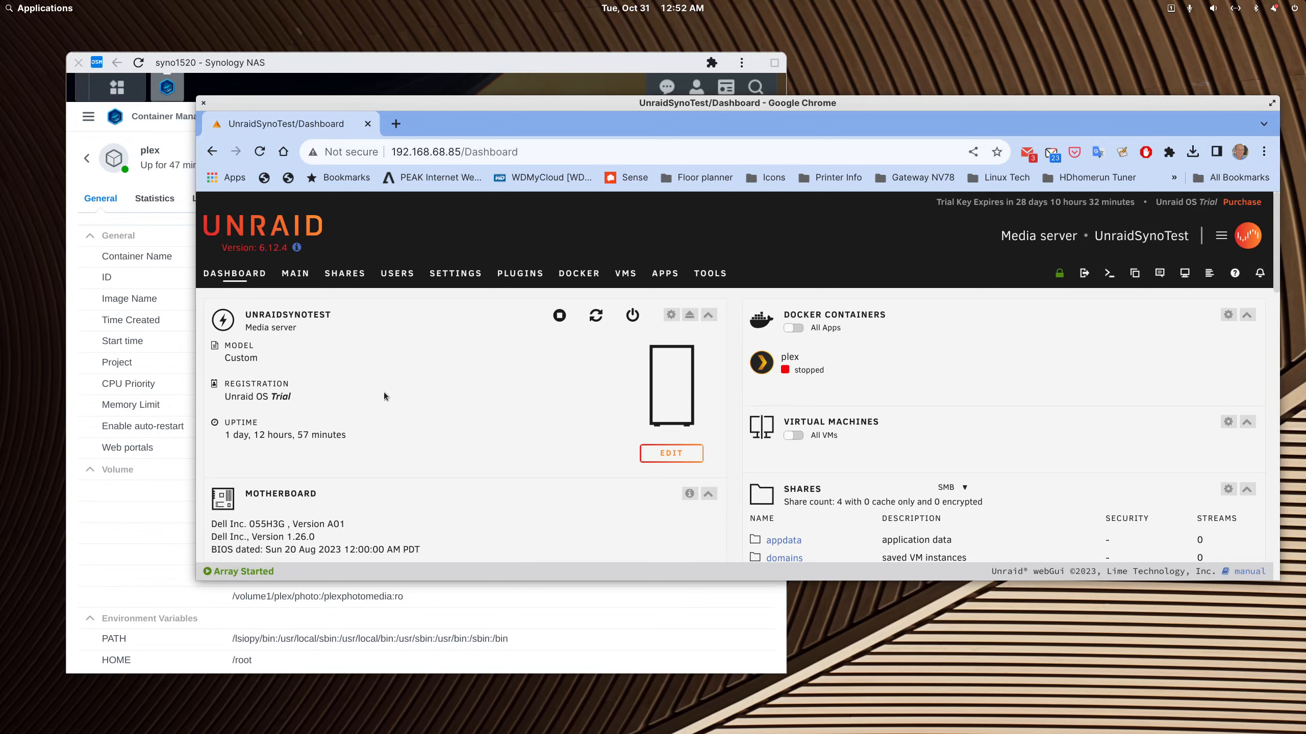
click(295, 273)
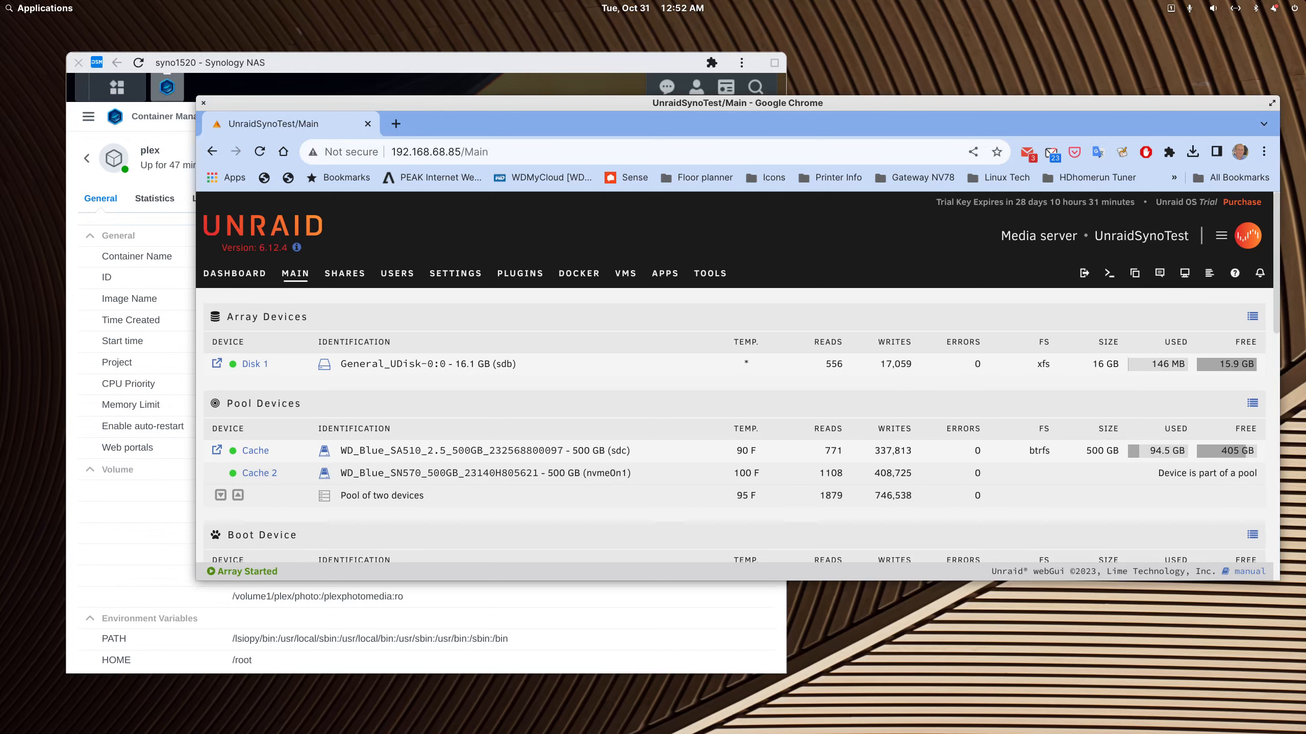
drag(1305, 205, 401, 162)
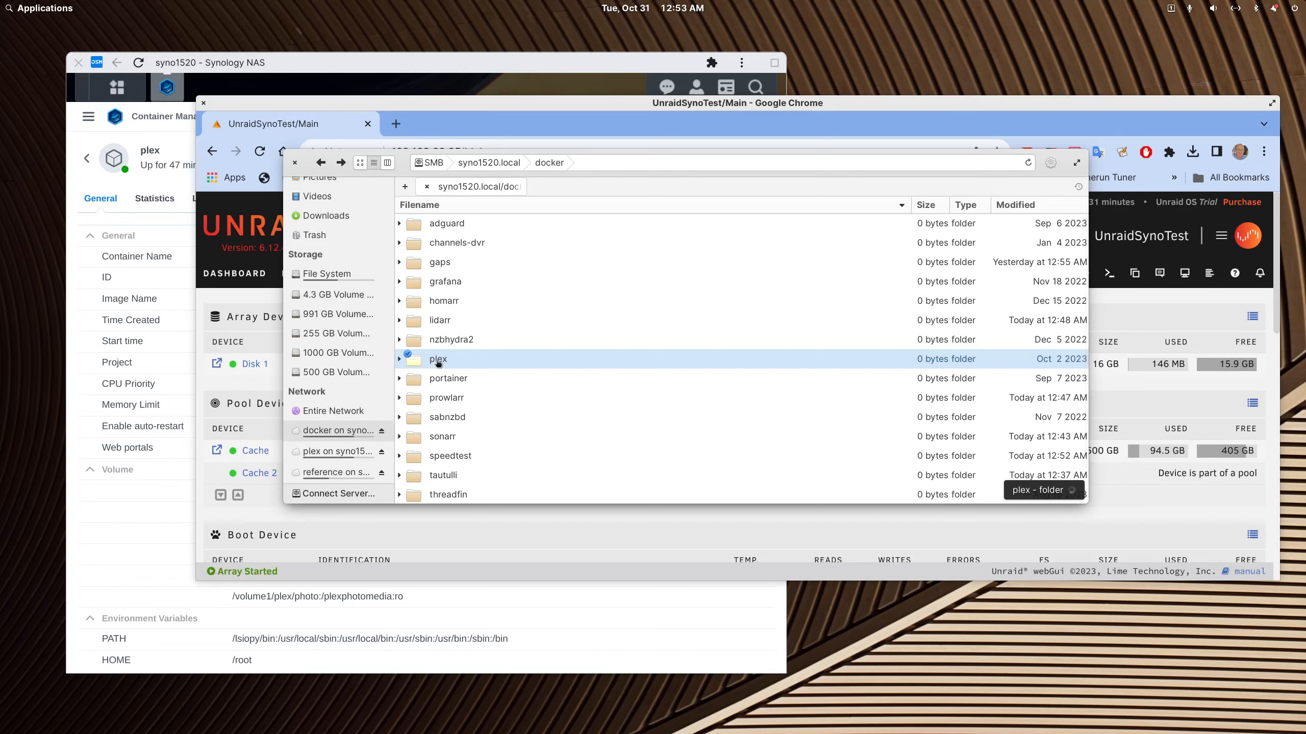
scroll(439, 363, down, 2)
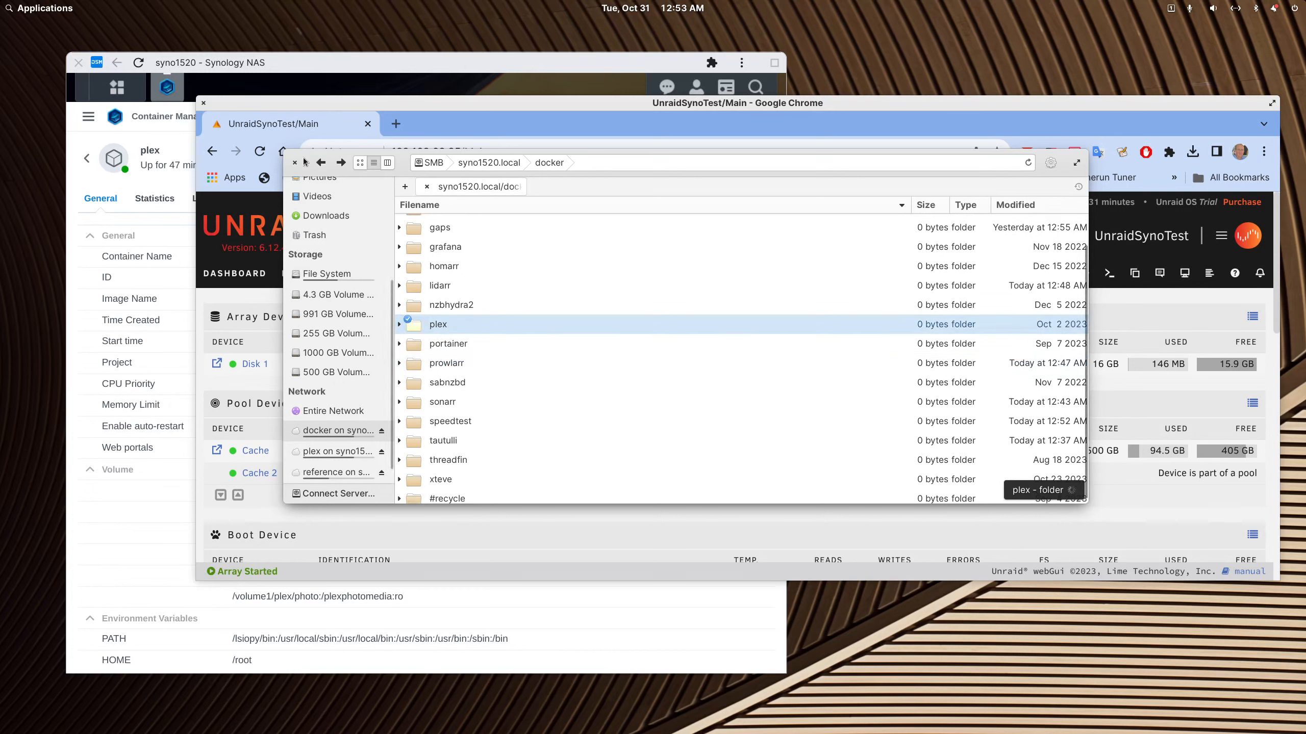
click(318, 164)
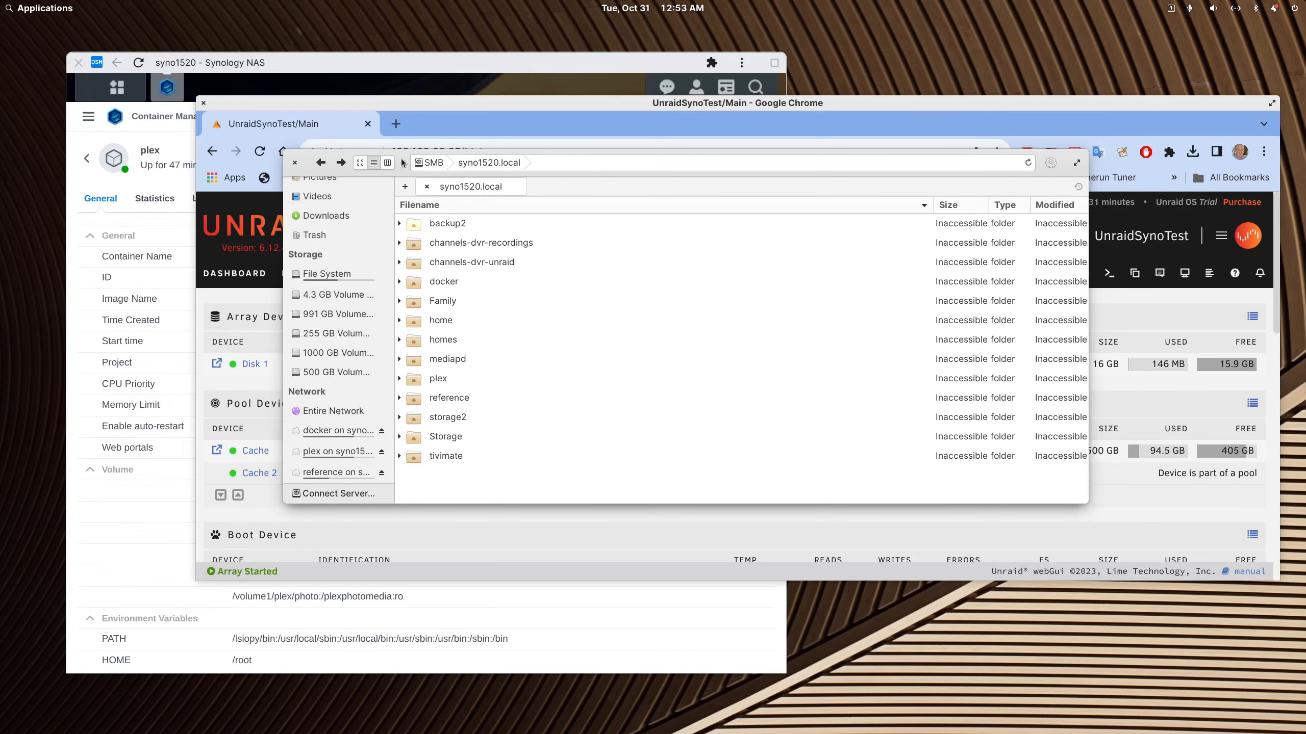
drag(402, 160, 1305, 329)
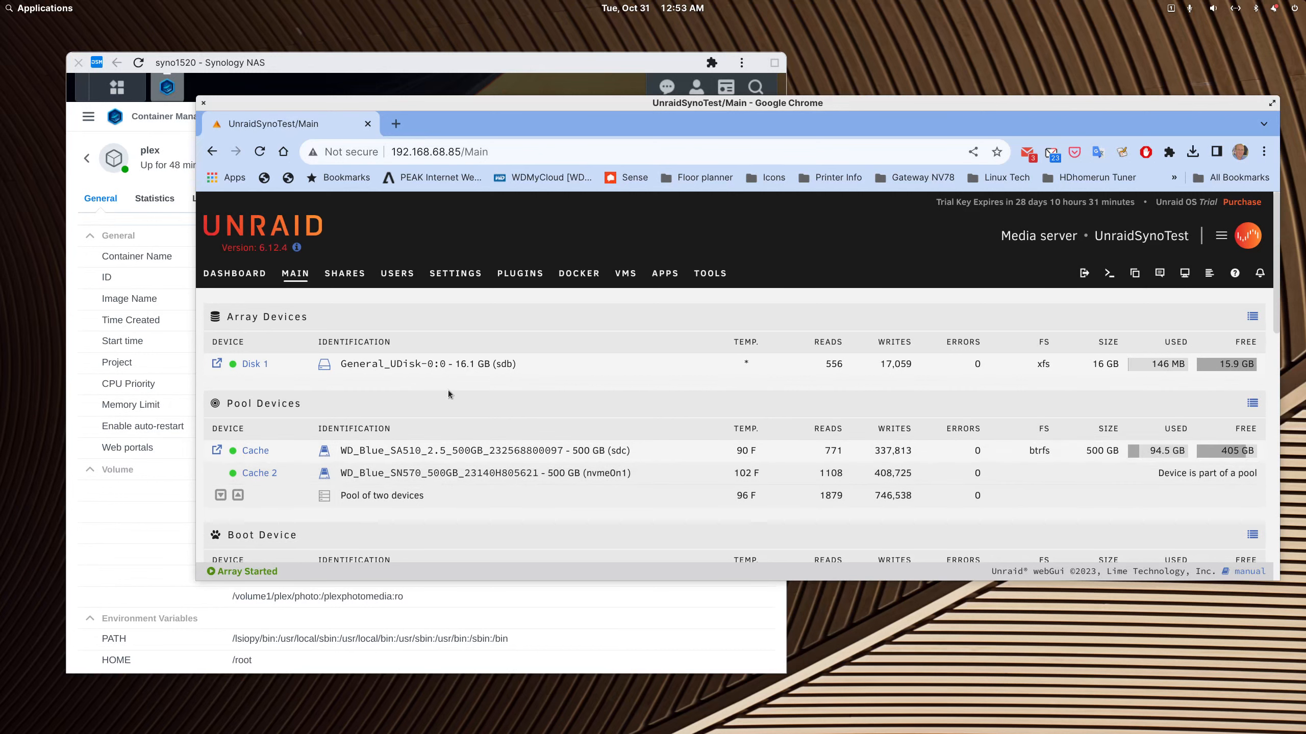
List Unraid's installed apps and look over the plugins, including Dynamix File Manager
click(669, 281)
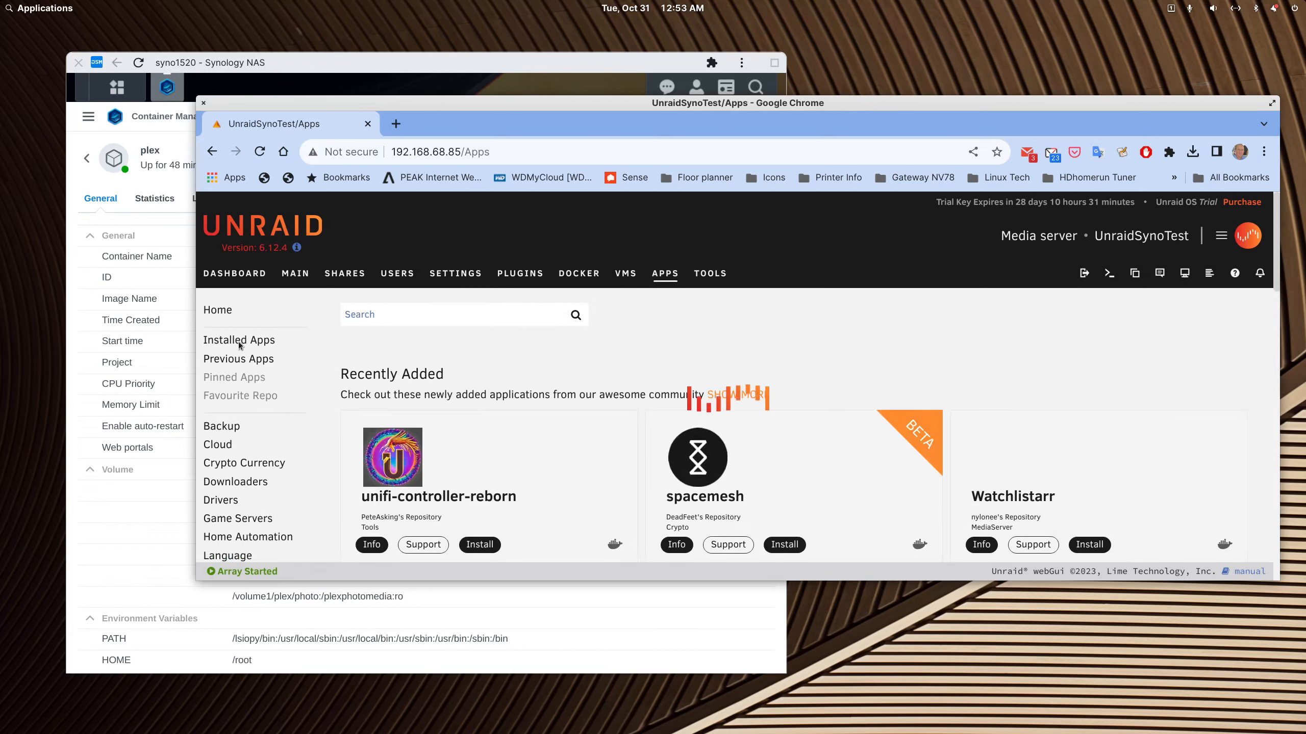
click(231, 342)
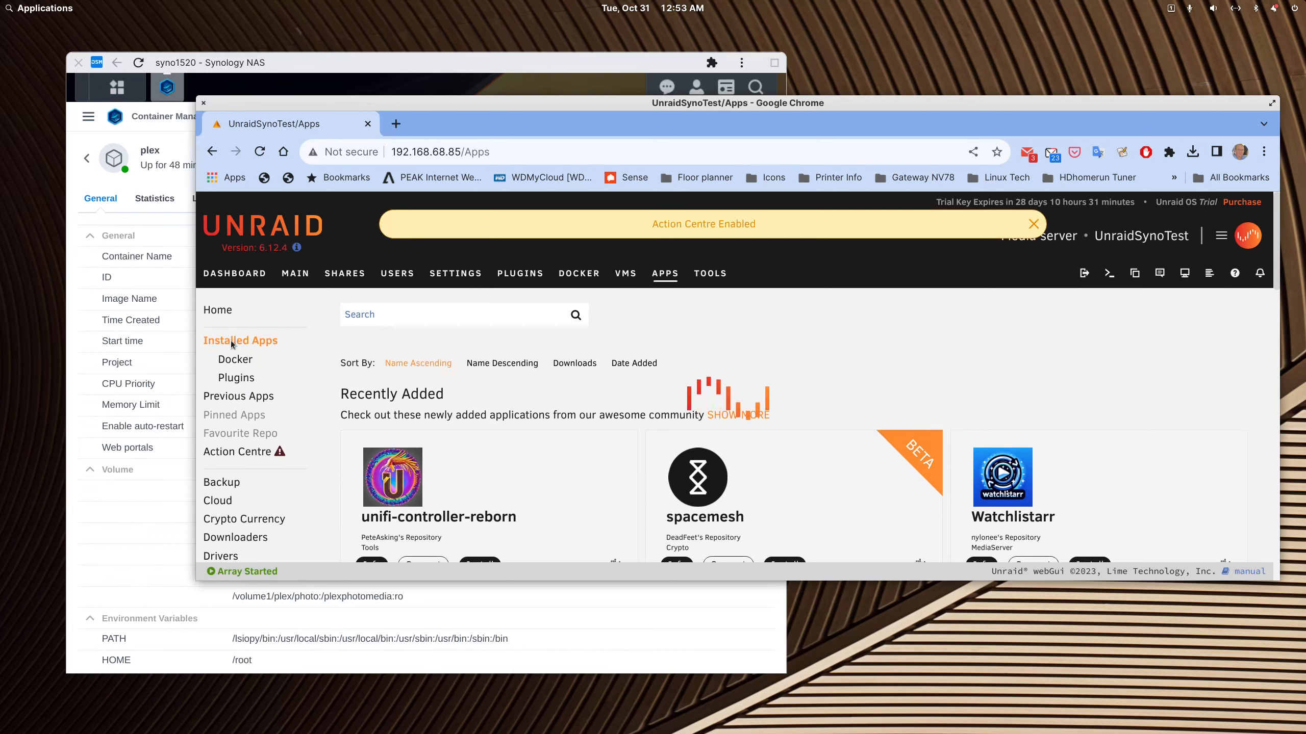
scroll(539, 453, down, 5)
scroll(540, 453, up, 5)
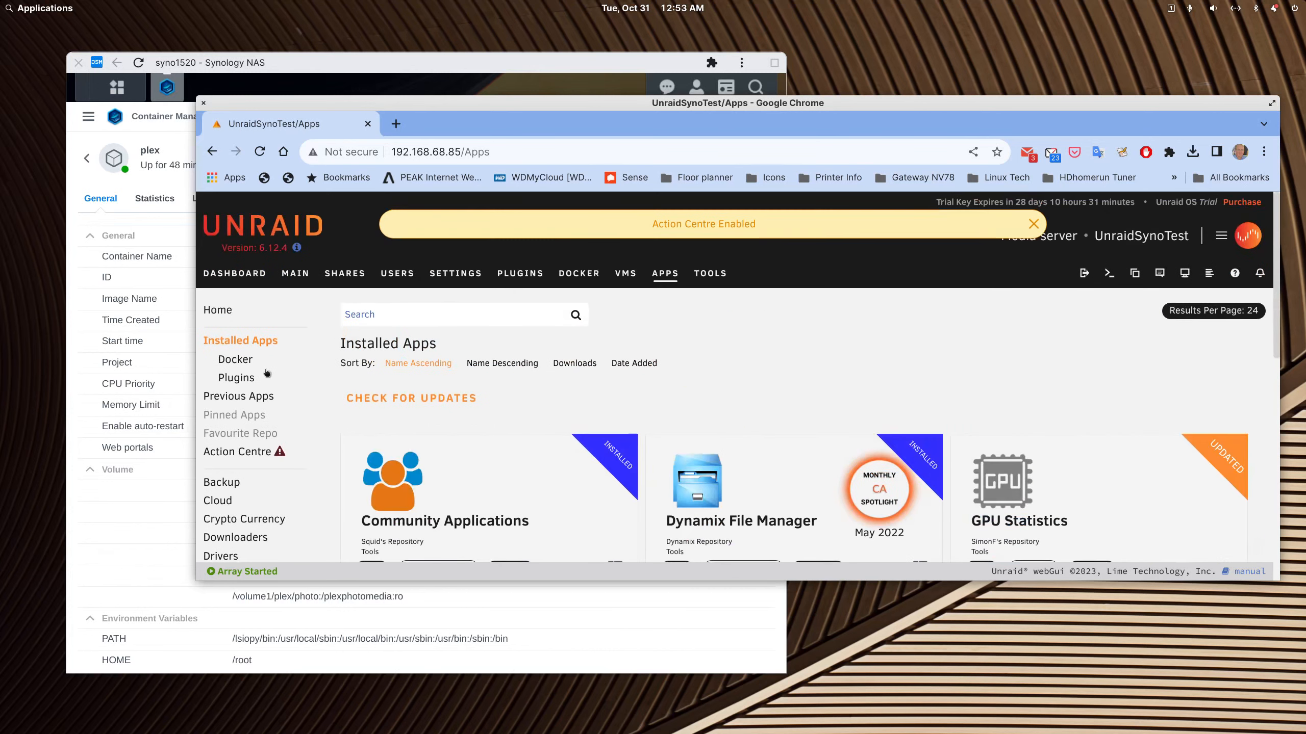
scroll(691, 356, down, 3)
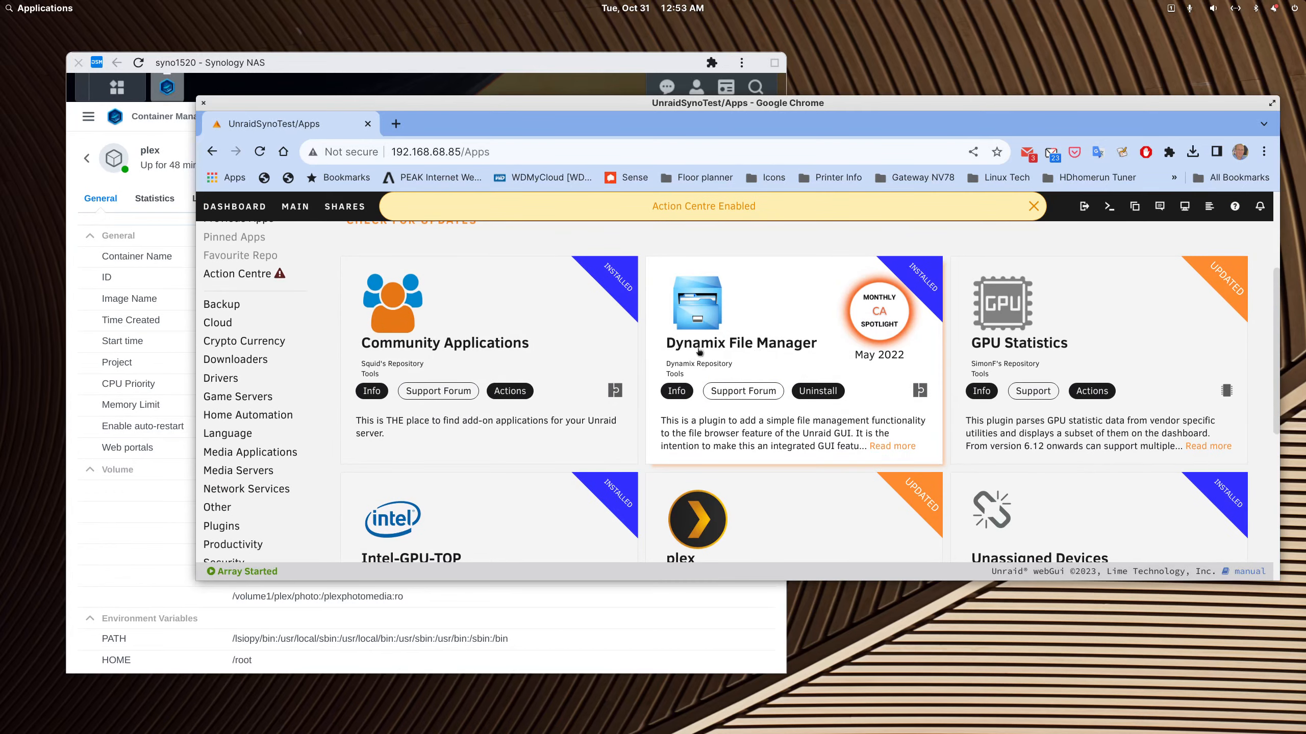
scroll(725, 357, up, 3)
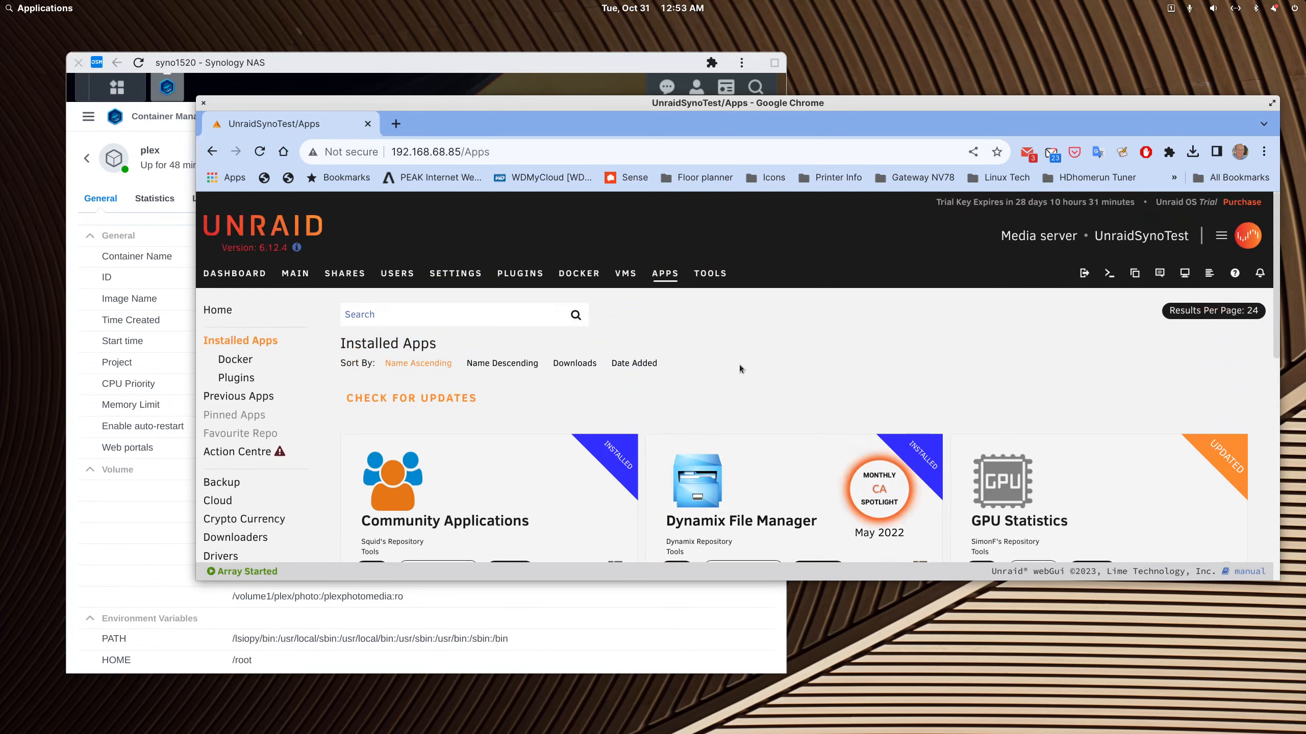
Browse the top-level folders of Unraid's Cache pool and return to the Main page
click(291, 278)
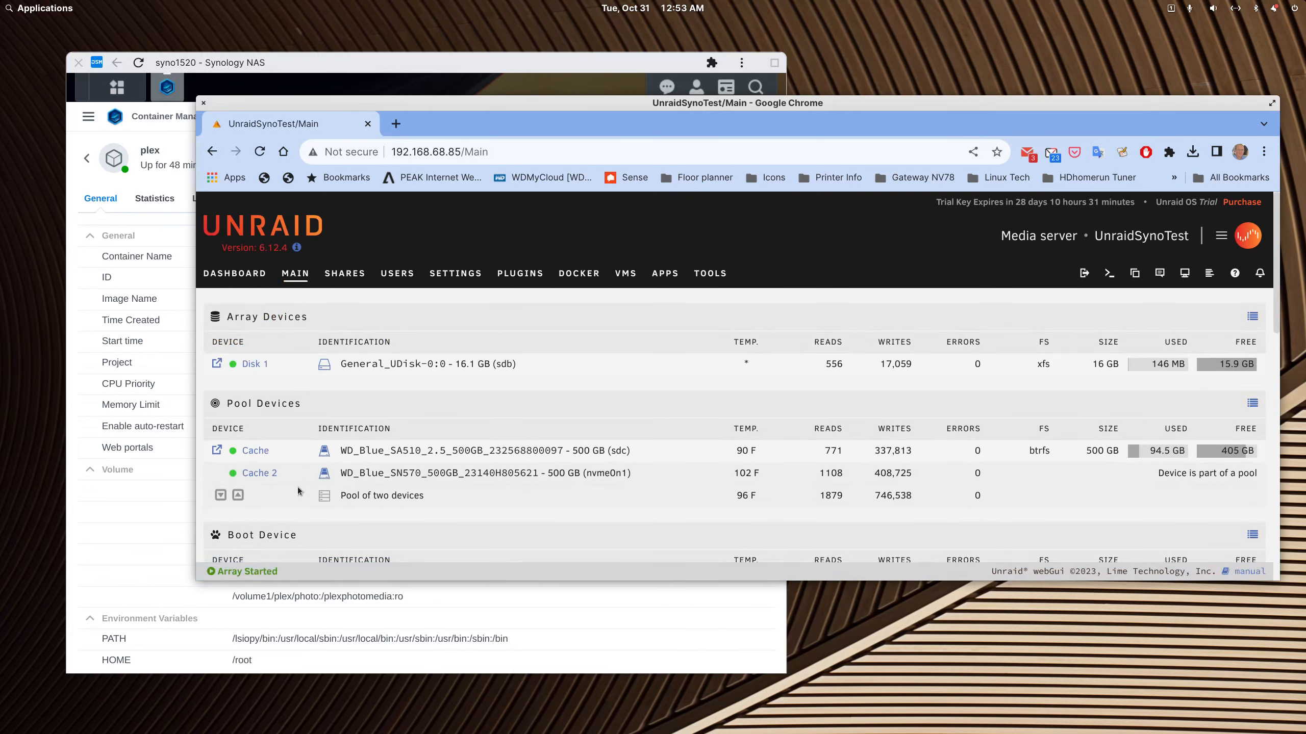
click(216, 450)
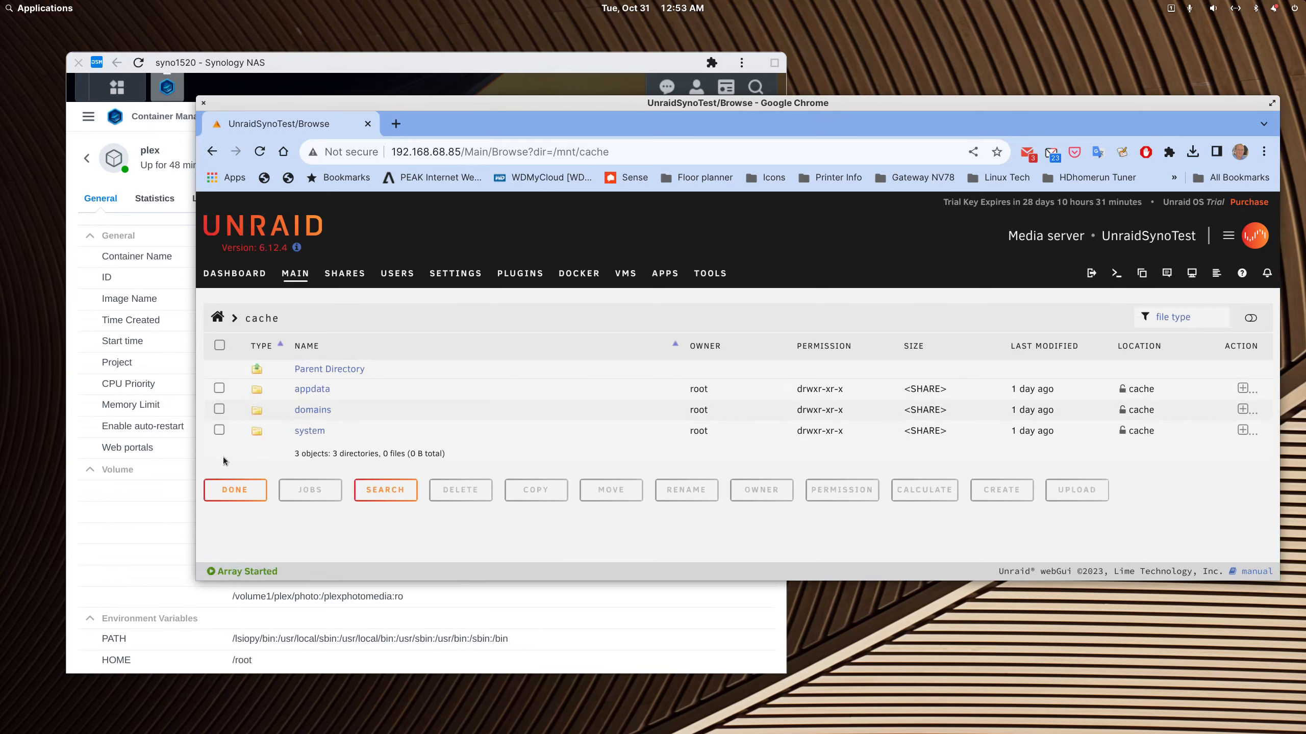
click(212, 152)
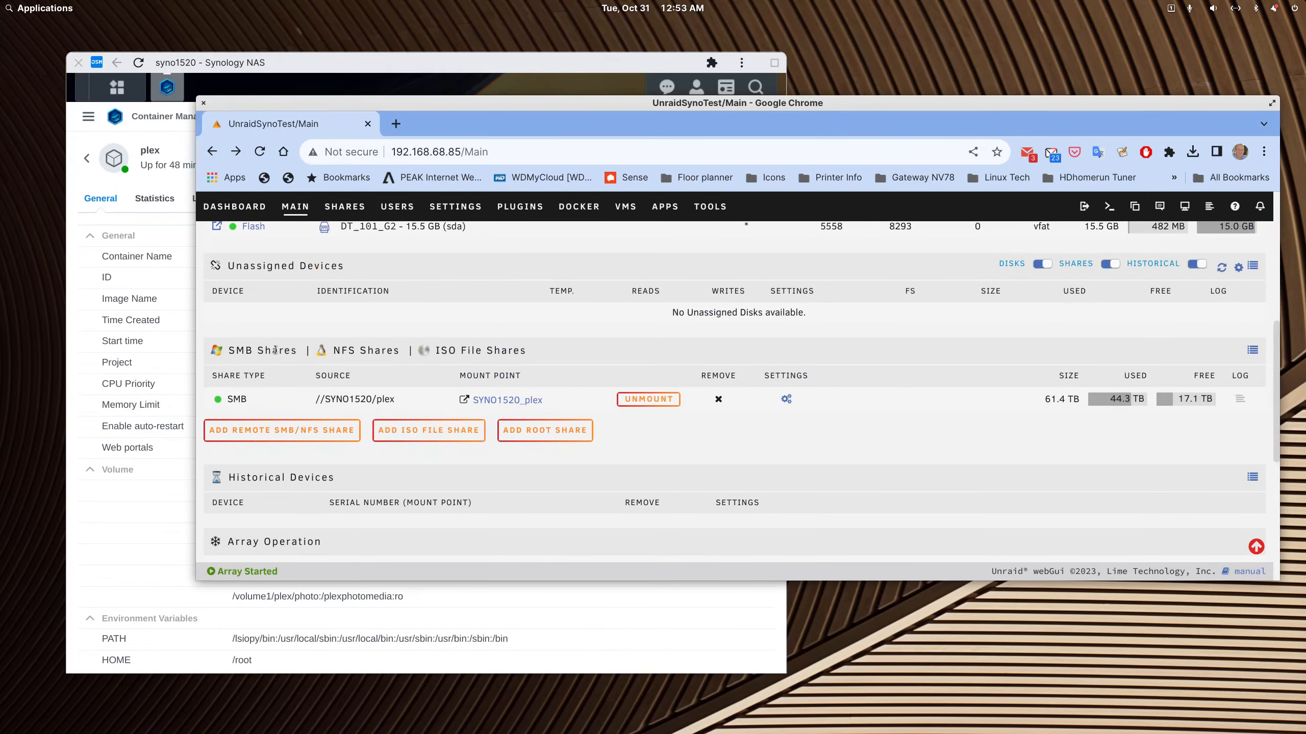
Browse the SYNO1520_plex remote share to media-public-domain and check which actions are available for its plex folder
click(515, 401)
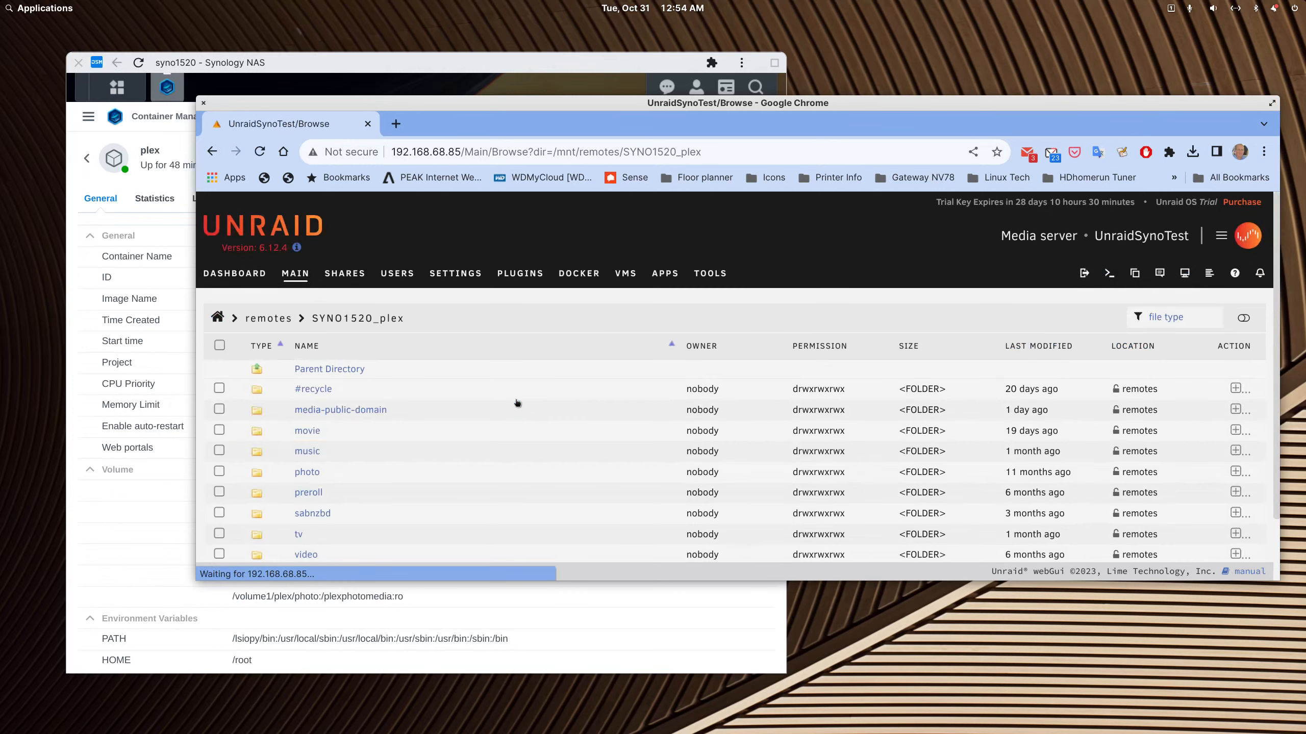
scroll(479, 415, down, 3)
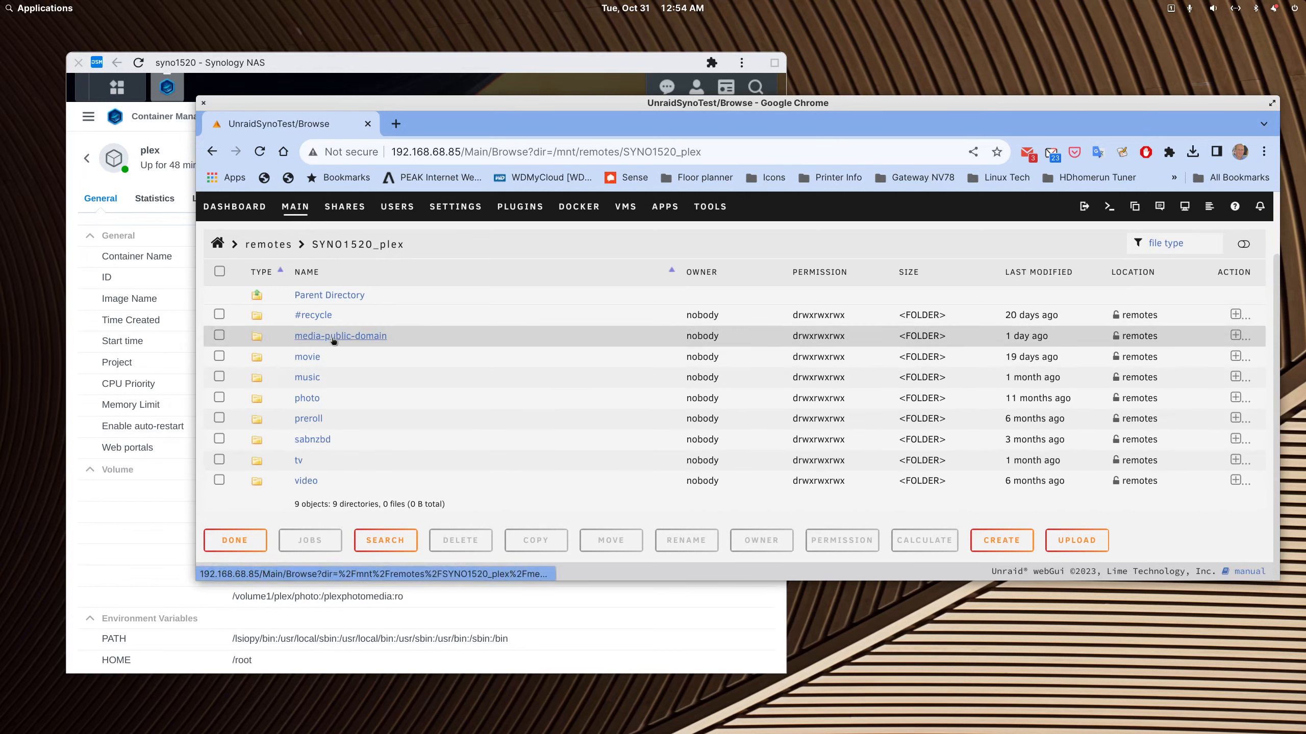
click(336, 337)
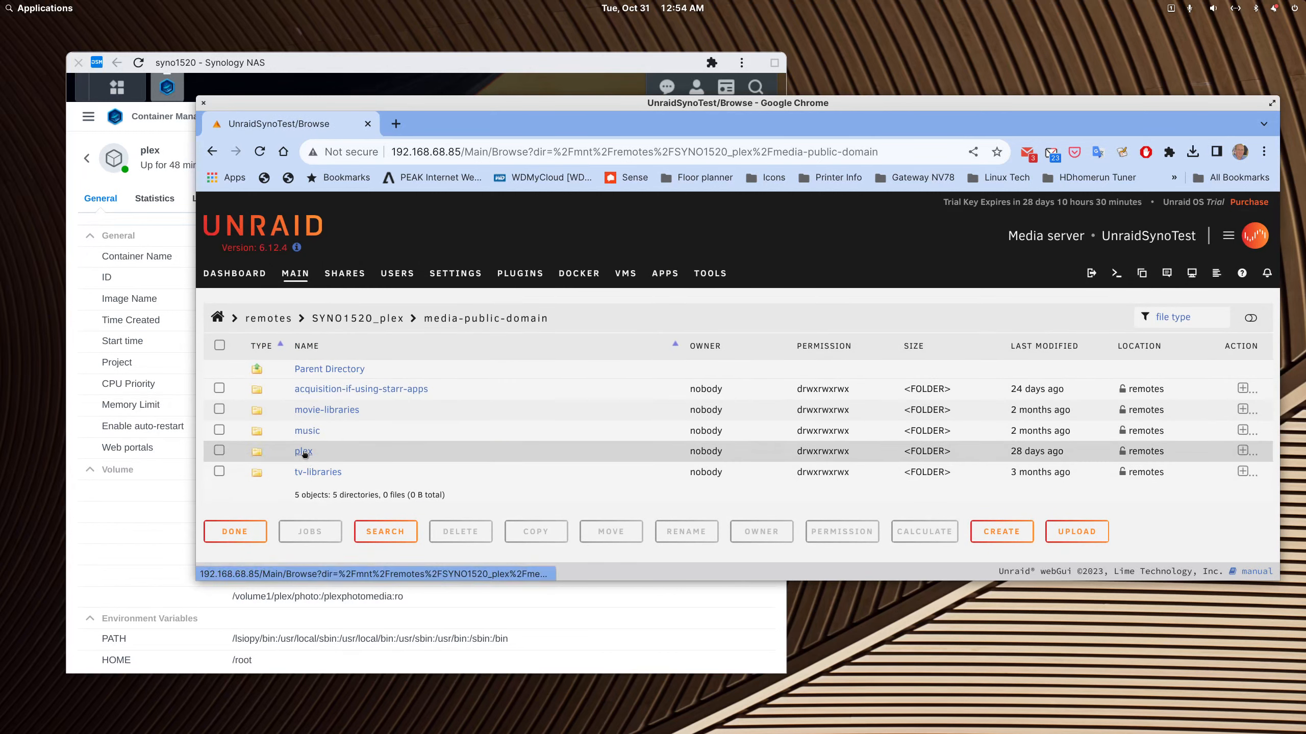
right_click(305, 453)
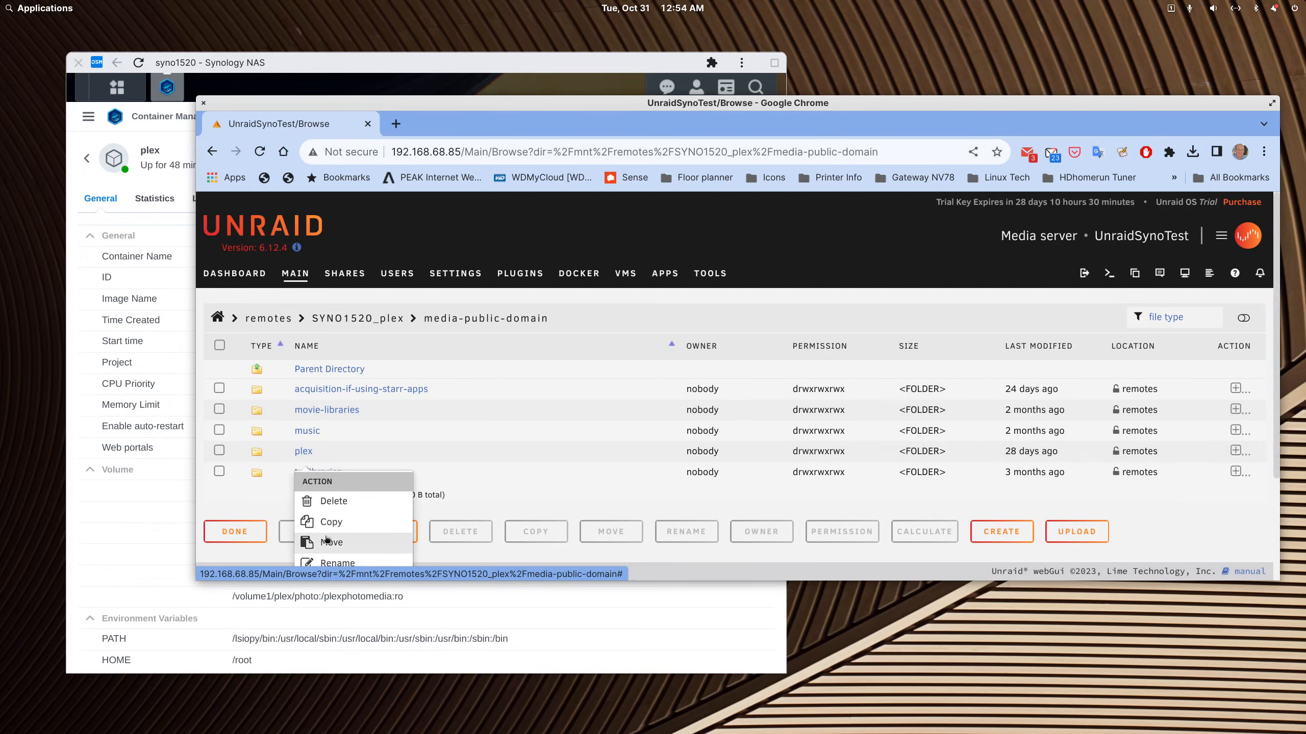
click(378, 243)
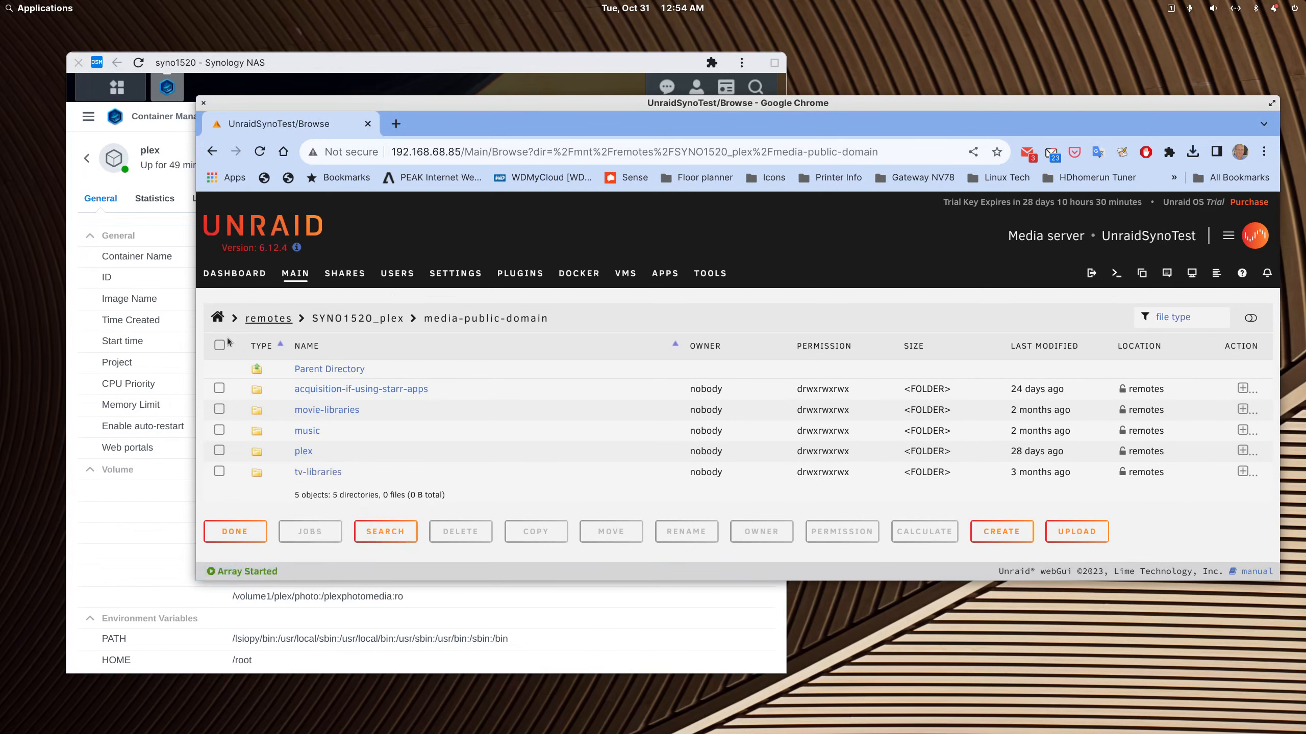
Browse the Cache pool to the appdata/plex folder on Unraid
click(294, 280)
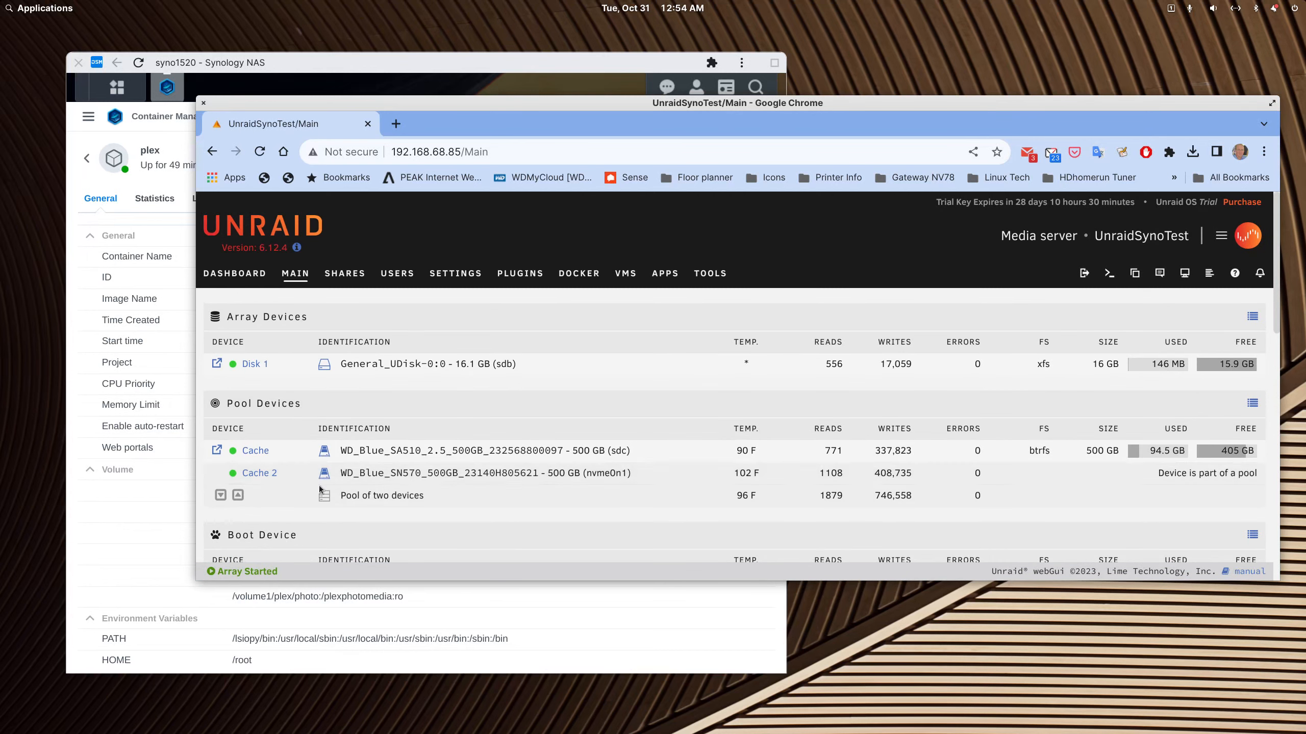
click(217, 452)
click(315, 393)
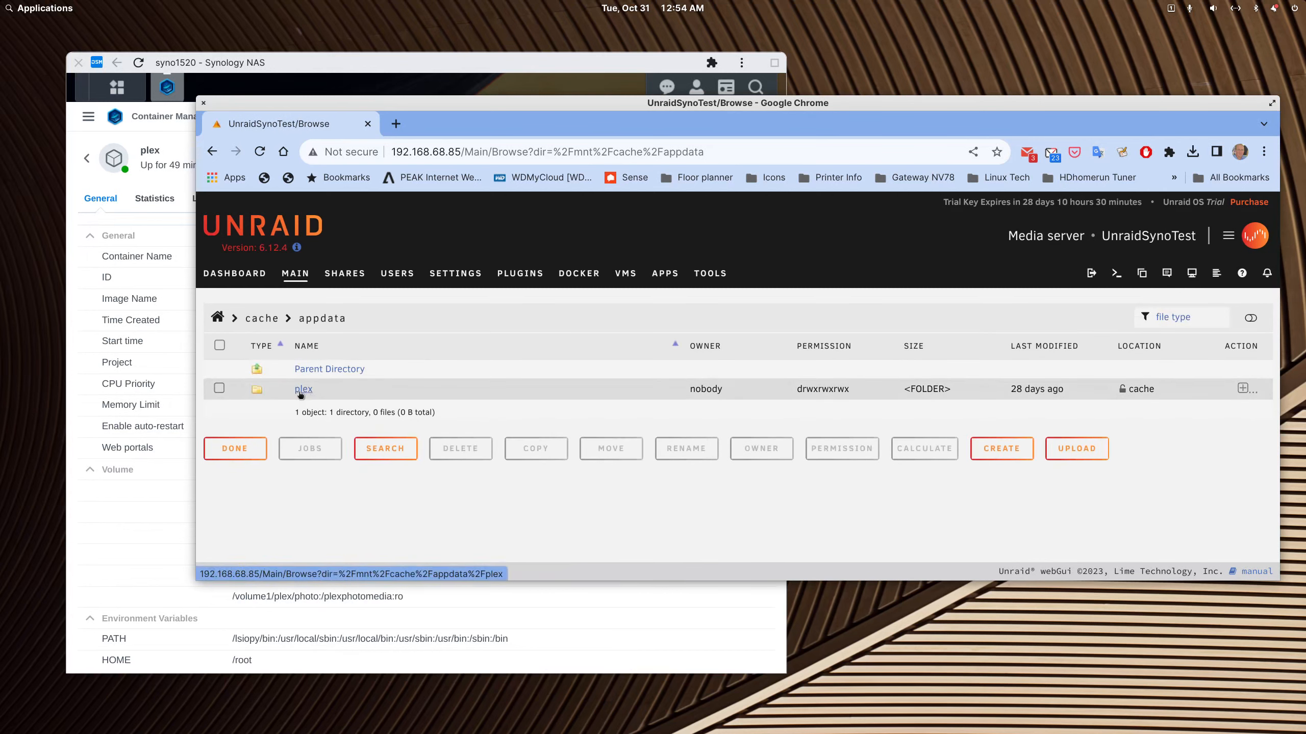
click(304, 389)
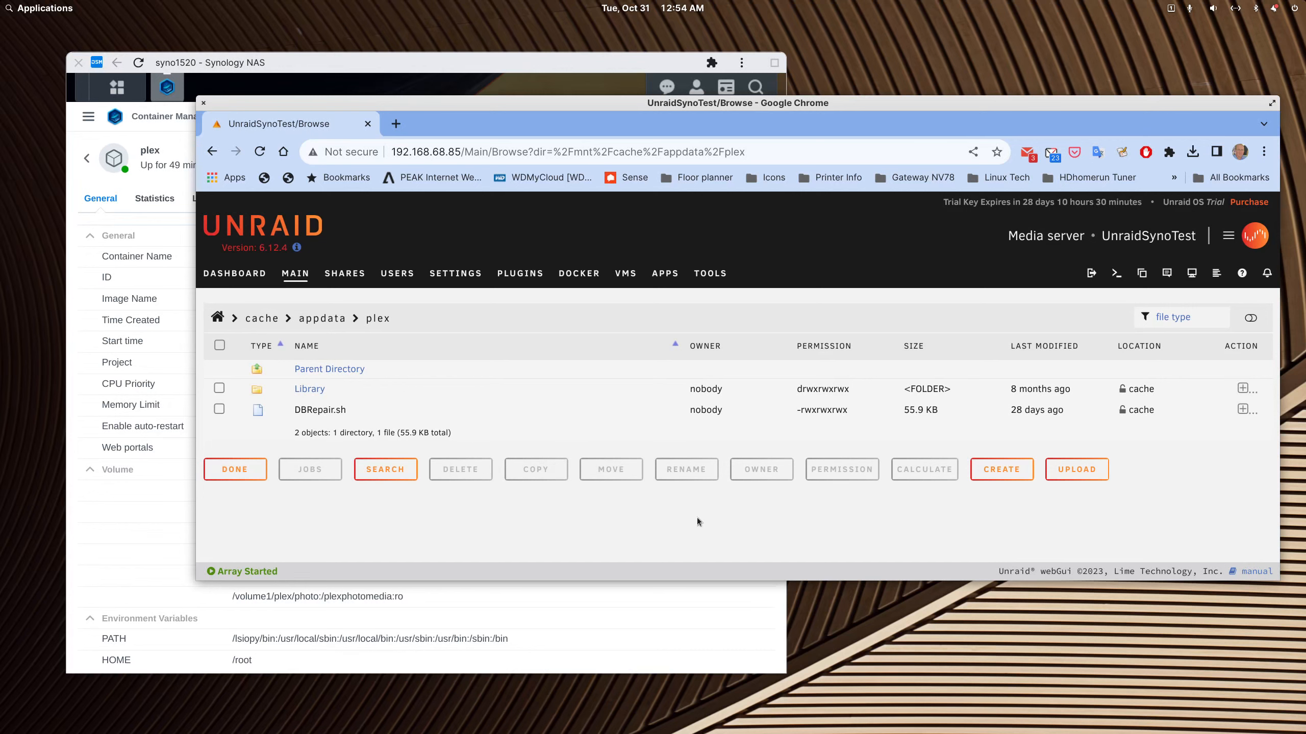
Replace Container Manager with File Station on the Synology NAS for a look, and close the NAS window
click(436, 70)
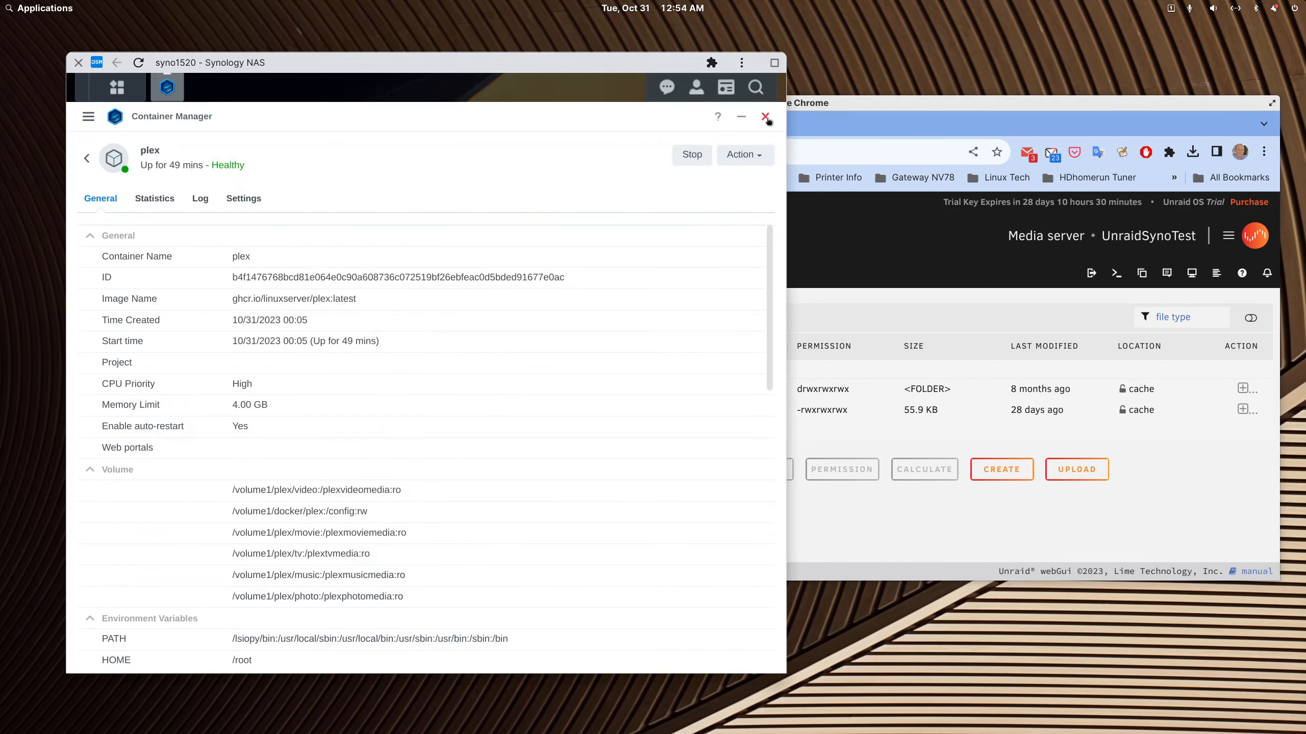
click(768, 121)
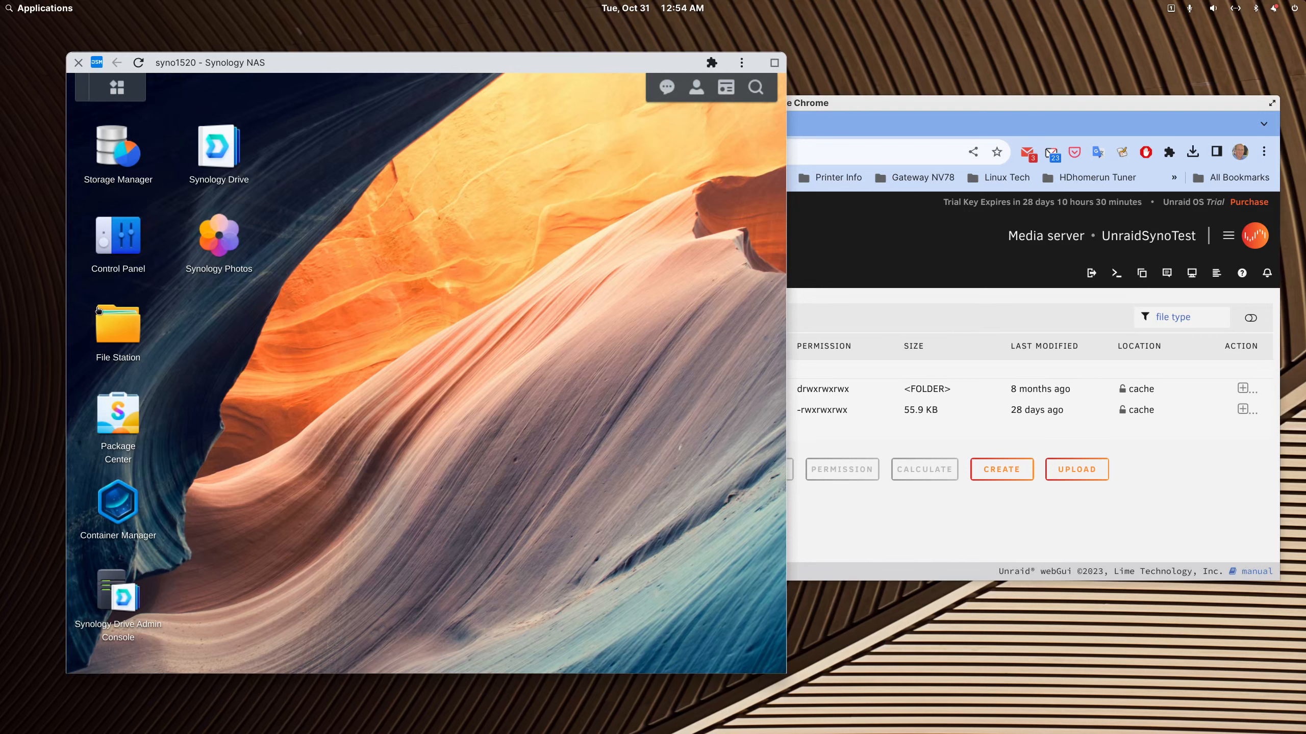
click(107, 322)
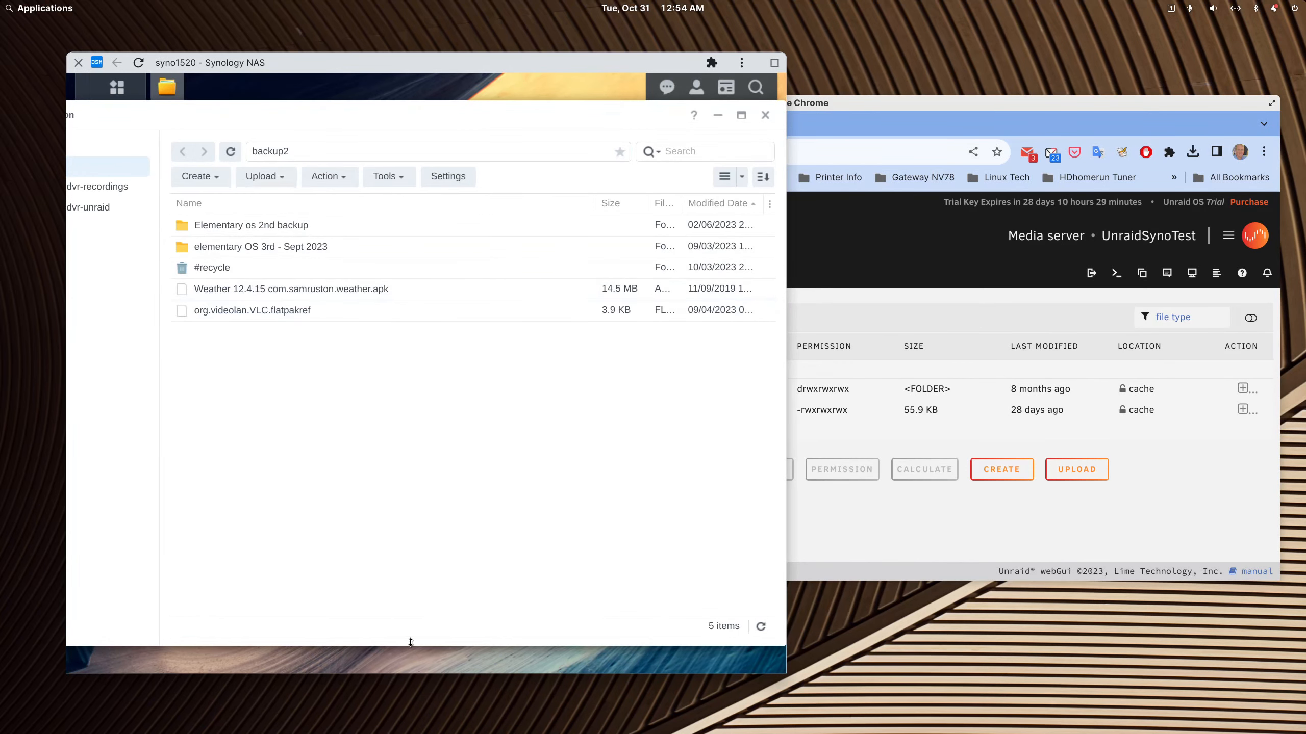
click(78, 63)
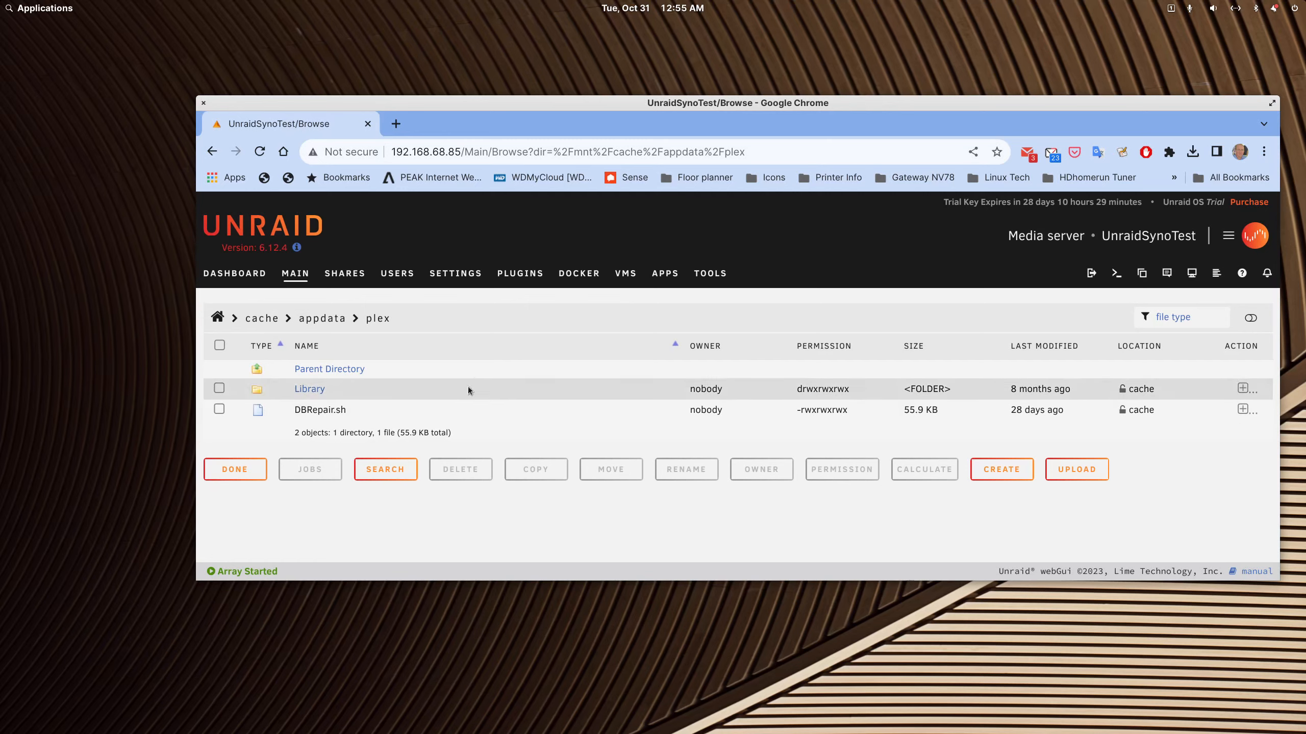
Maximize the Unraid browser window and bring up Portainer with the plex container's details
double_click(820, 101)
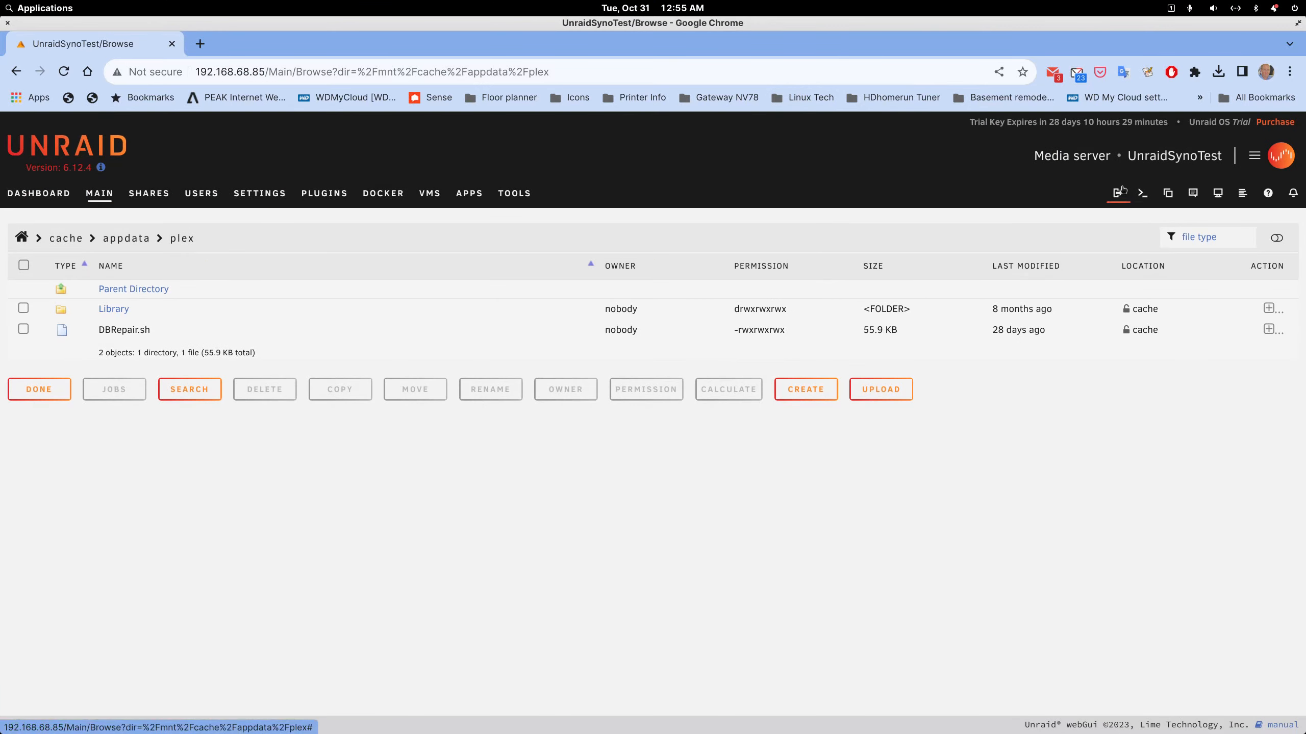
mouse_move(664, 733)
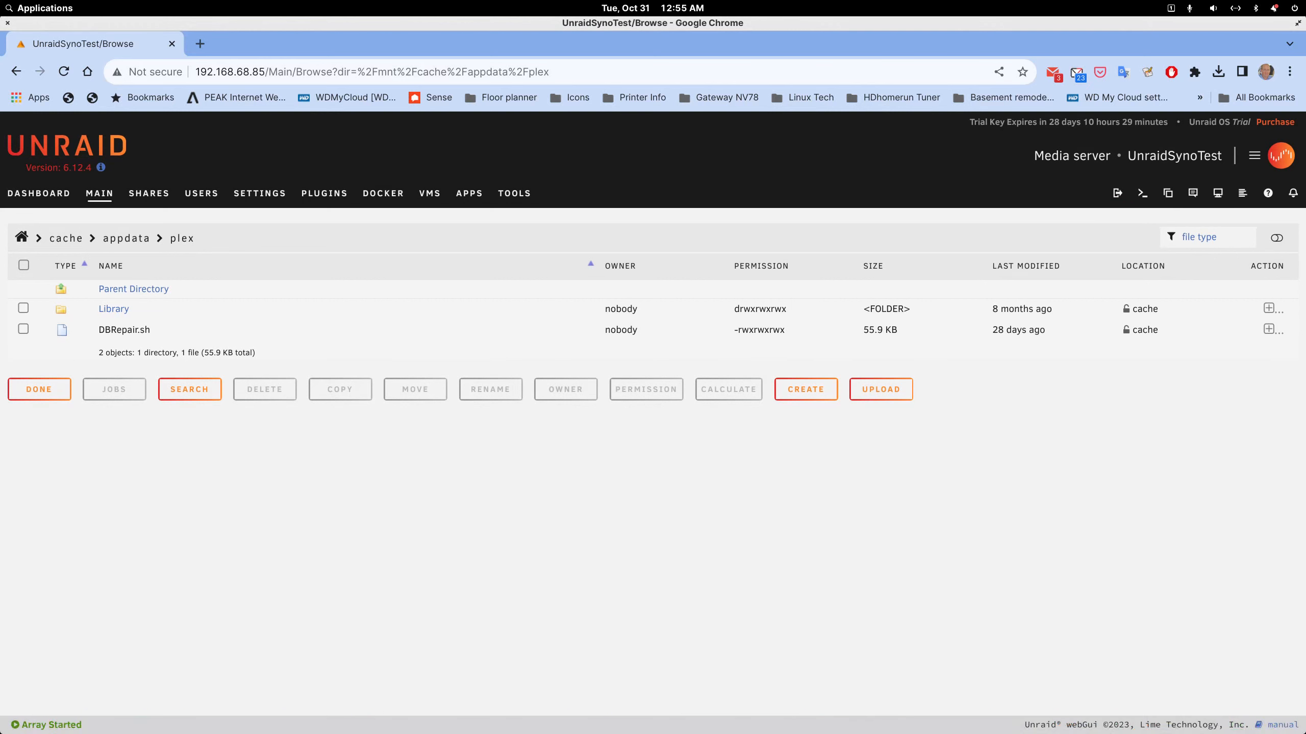
drag(610, 77, 611, 135)
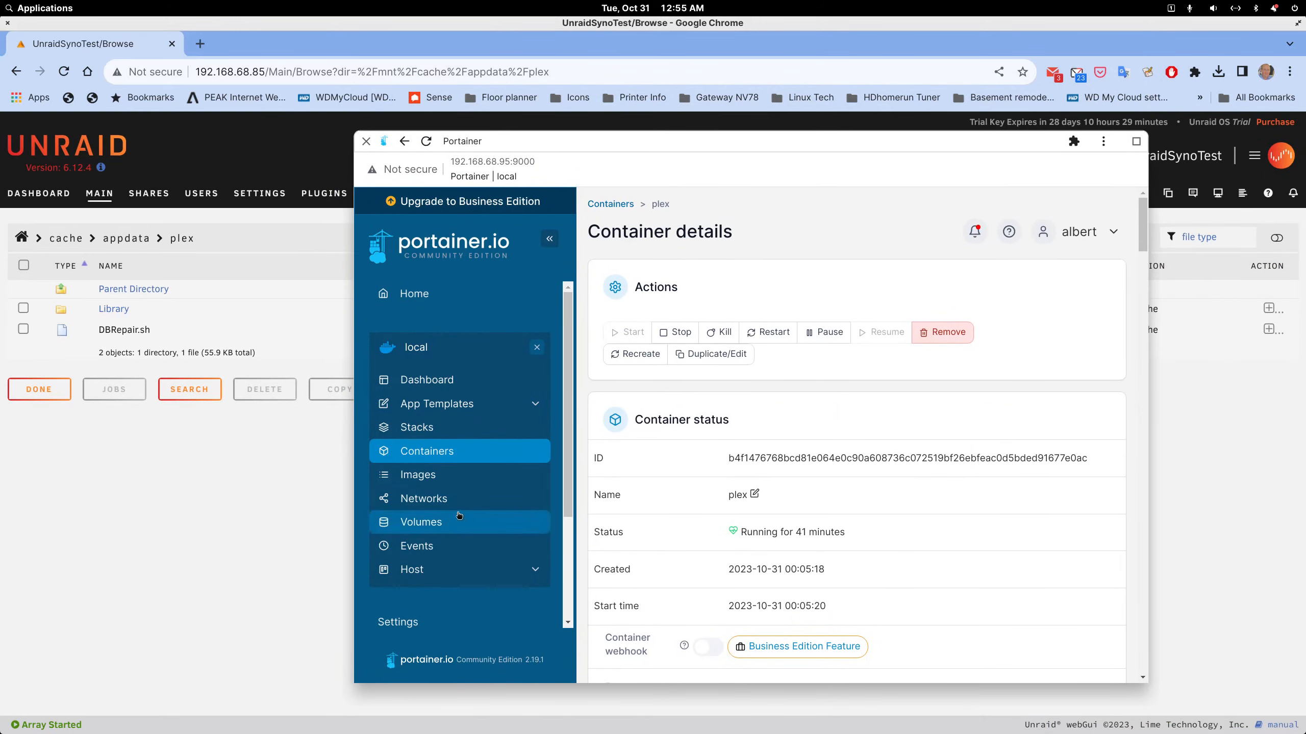
Open the plex-linuxserver stack's compose file in the editor and highlight both sides of the movie volume mapping
click(411, 429)
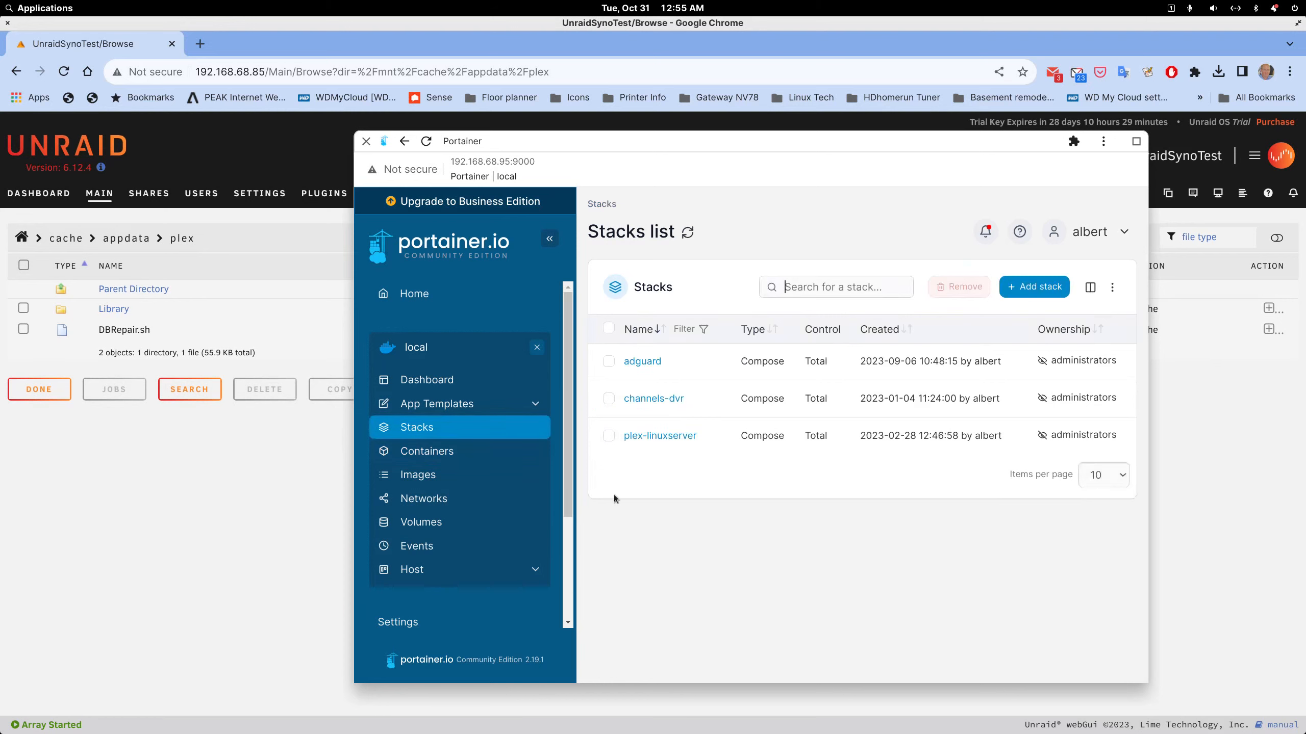
click(642, 435)
click(718, 293)
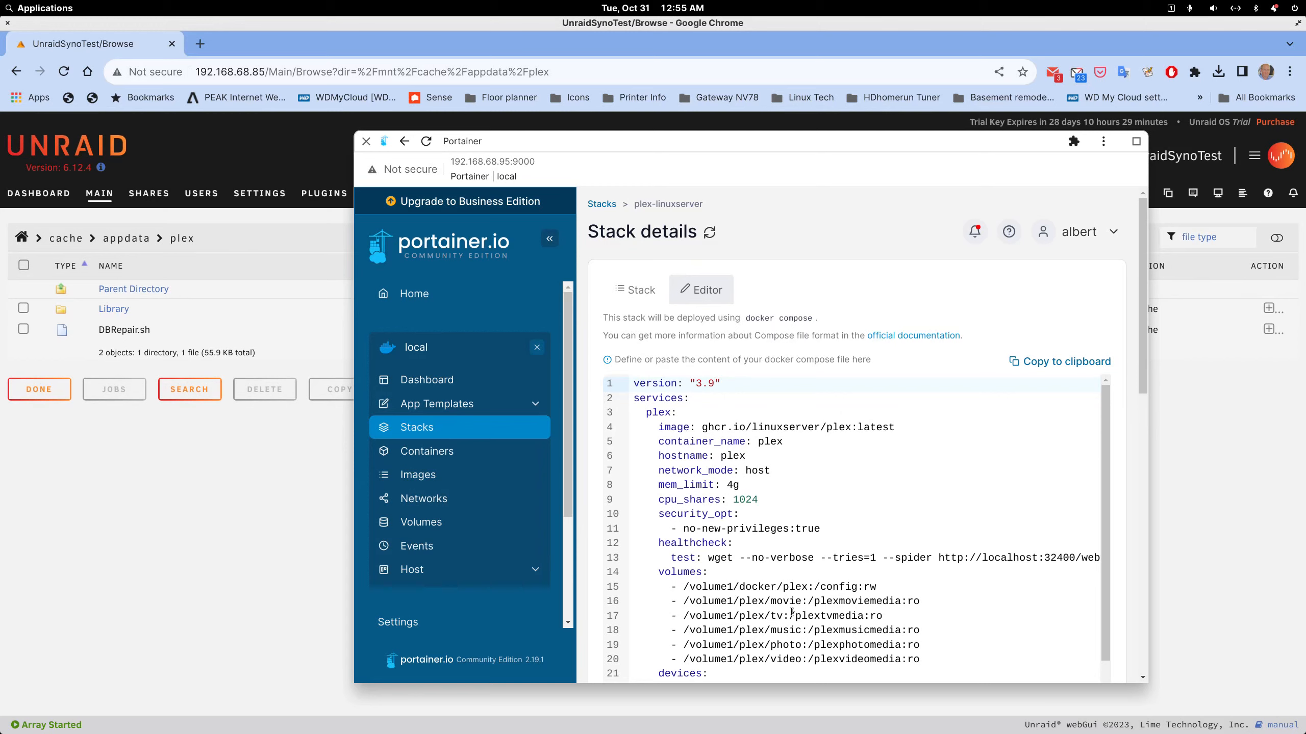
drag(813, 602, 901, 602)
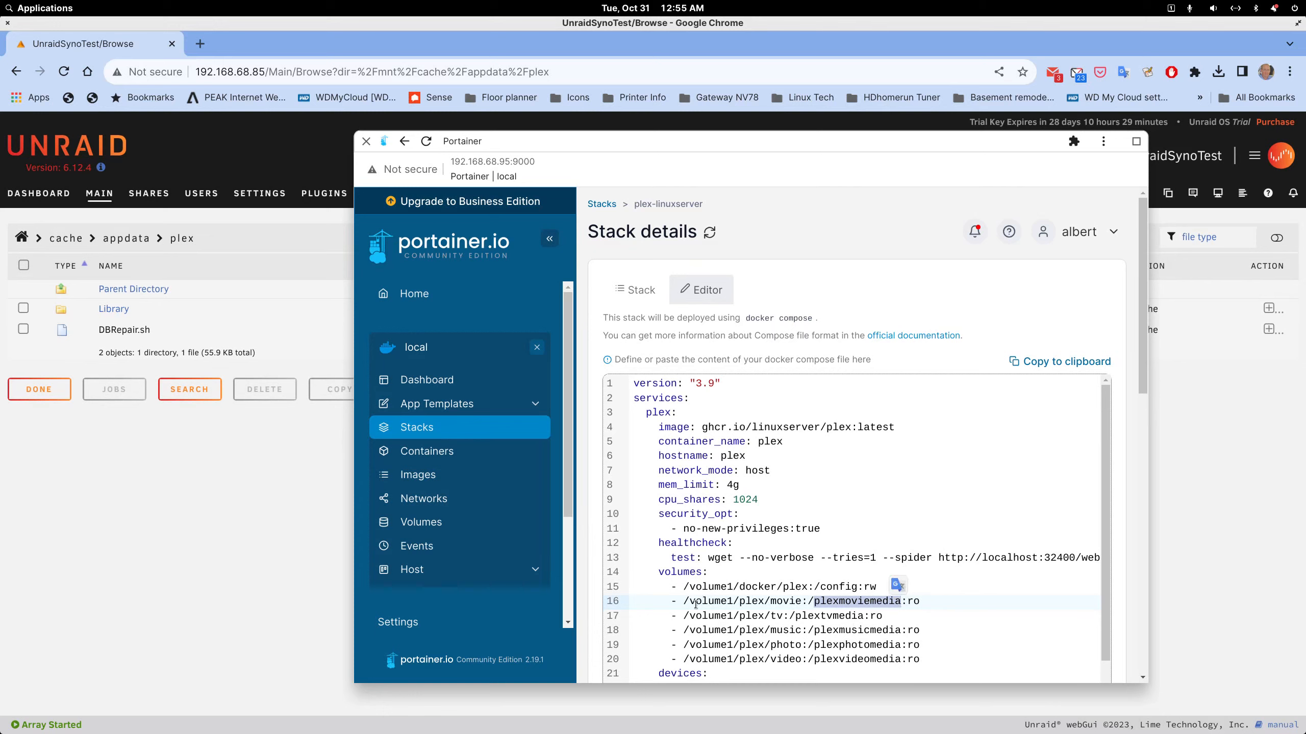
drag(683, 602, 800, 603)
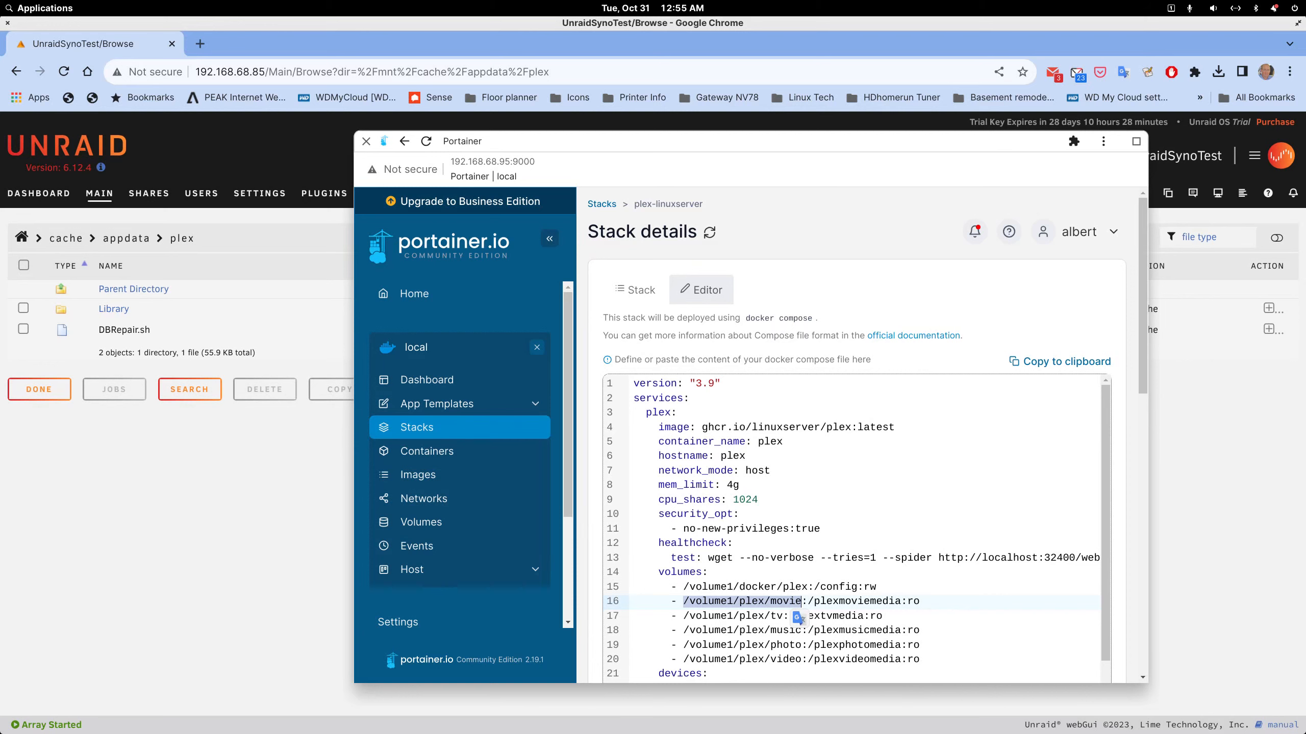
Browse the tv and movie folders of the plex share on syno1520.local in the file manager, and close it
drag(1305, 223, 468, 226)
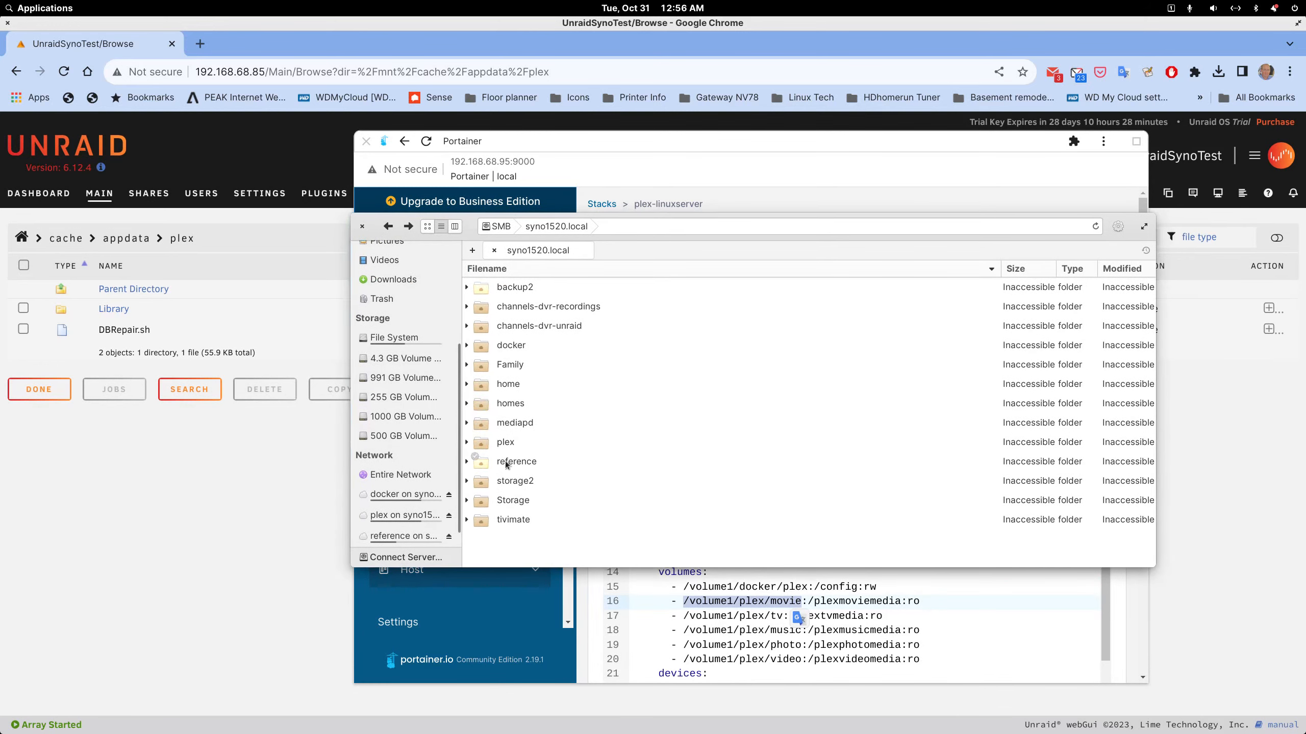
click(508, 441)
double_click(508, 441)
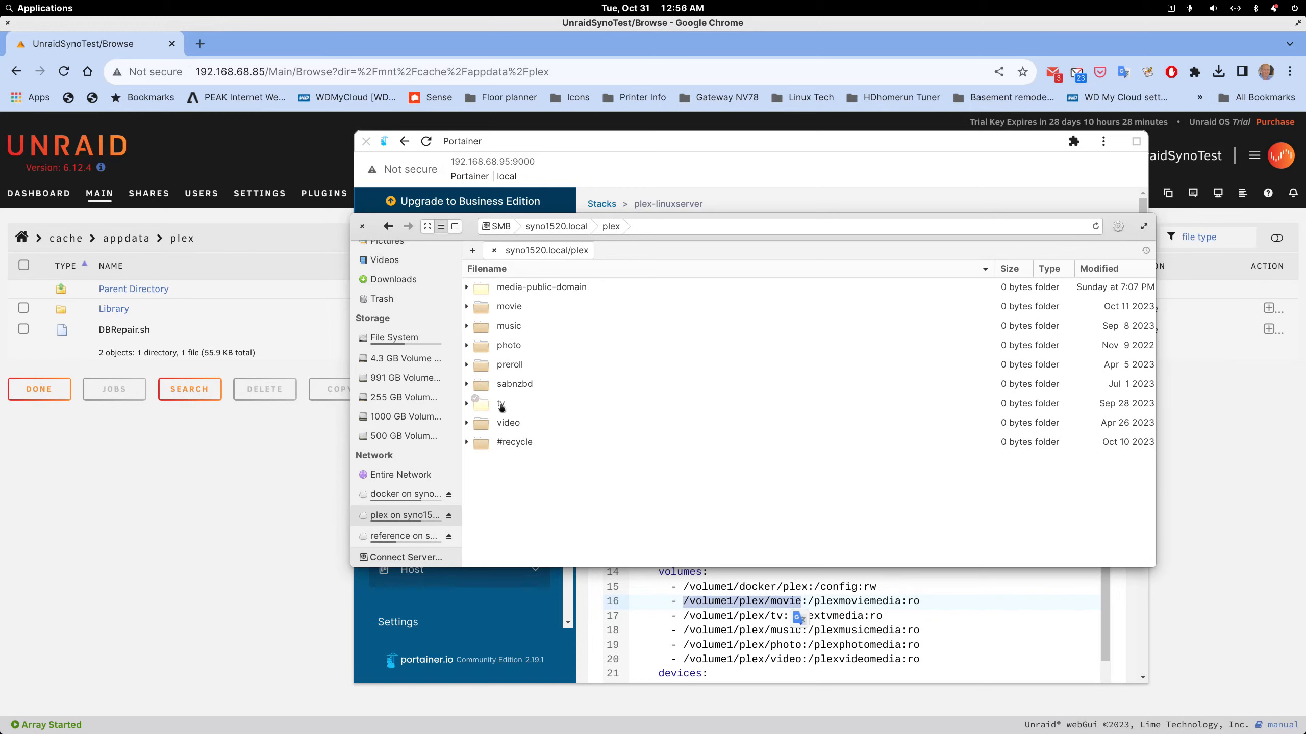
double_click(501, 406)
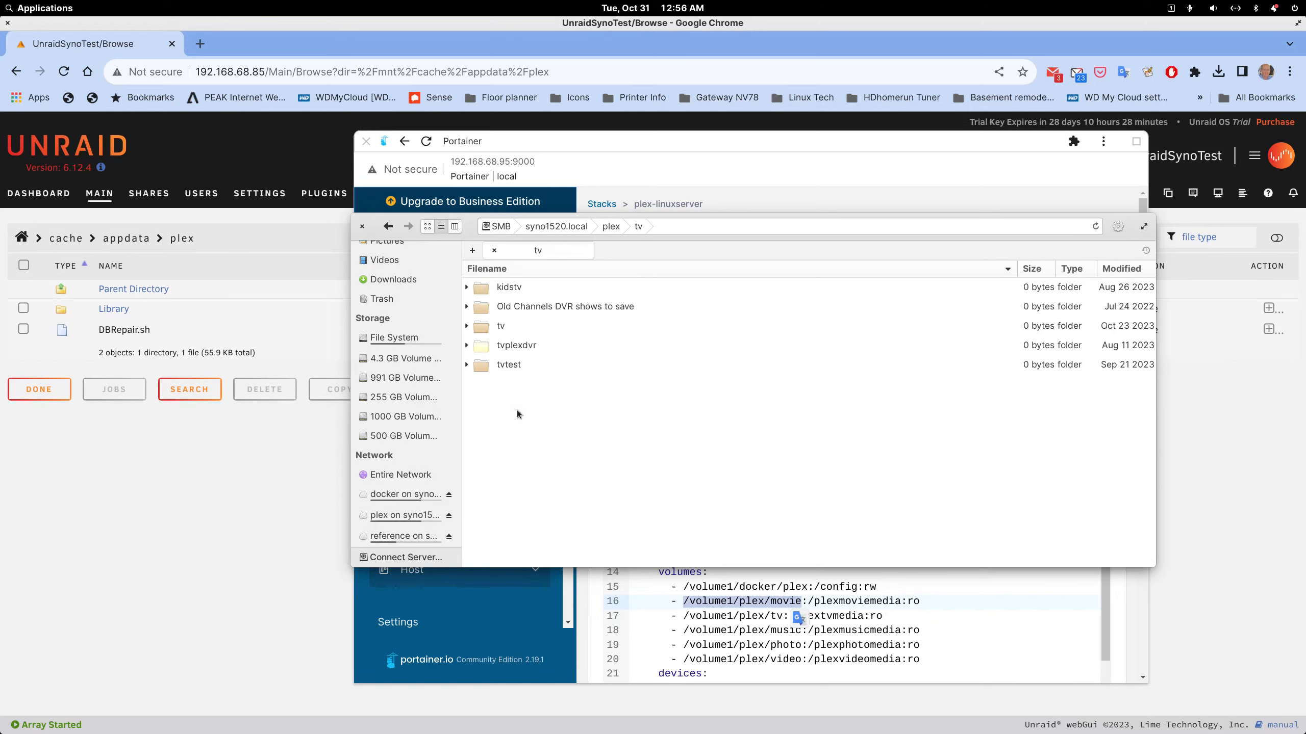
click(497, 329)
ctrl+click(506, 288)
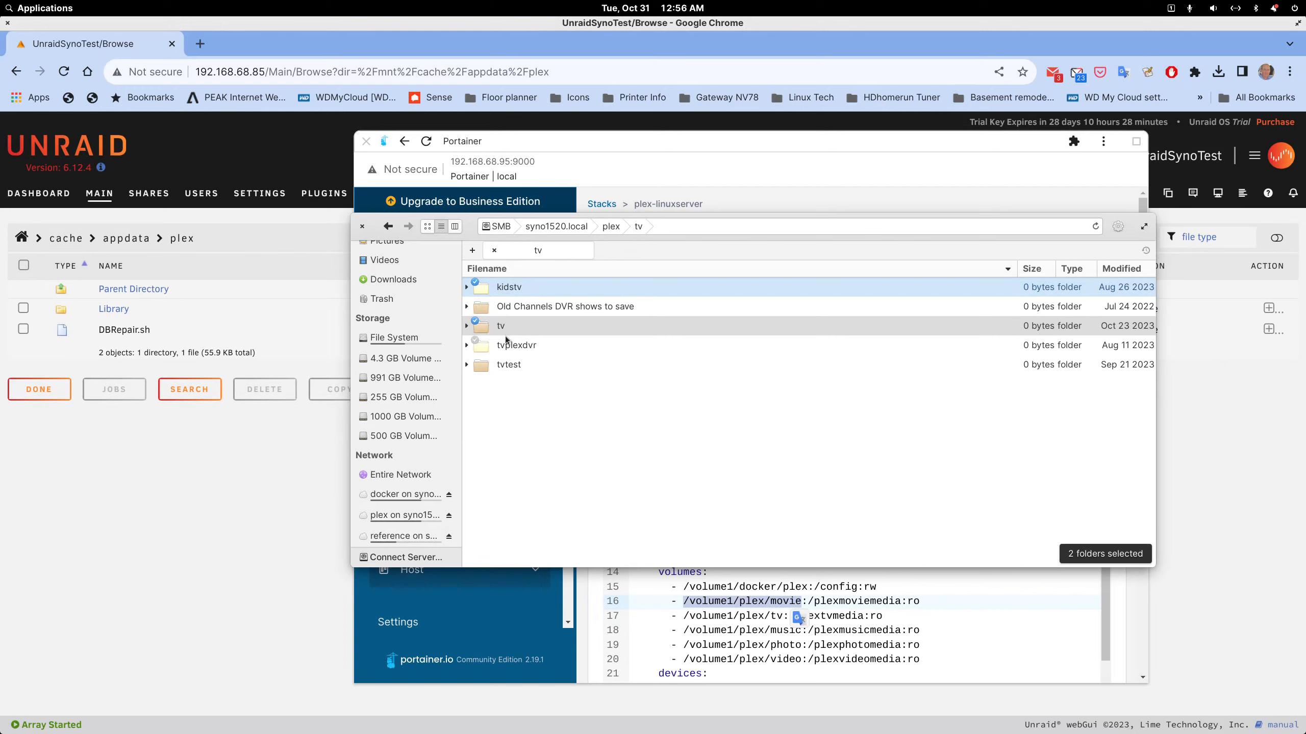
click(388, 228)
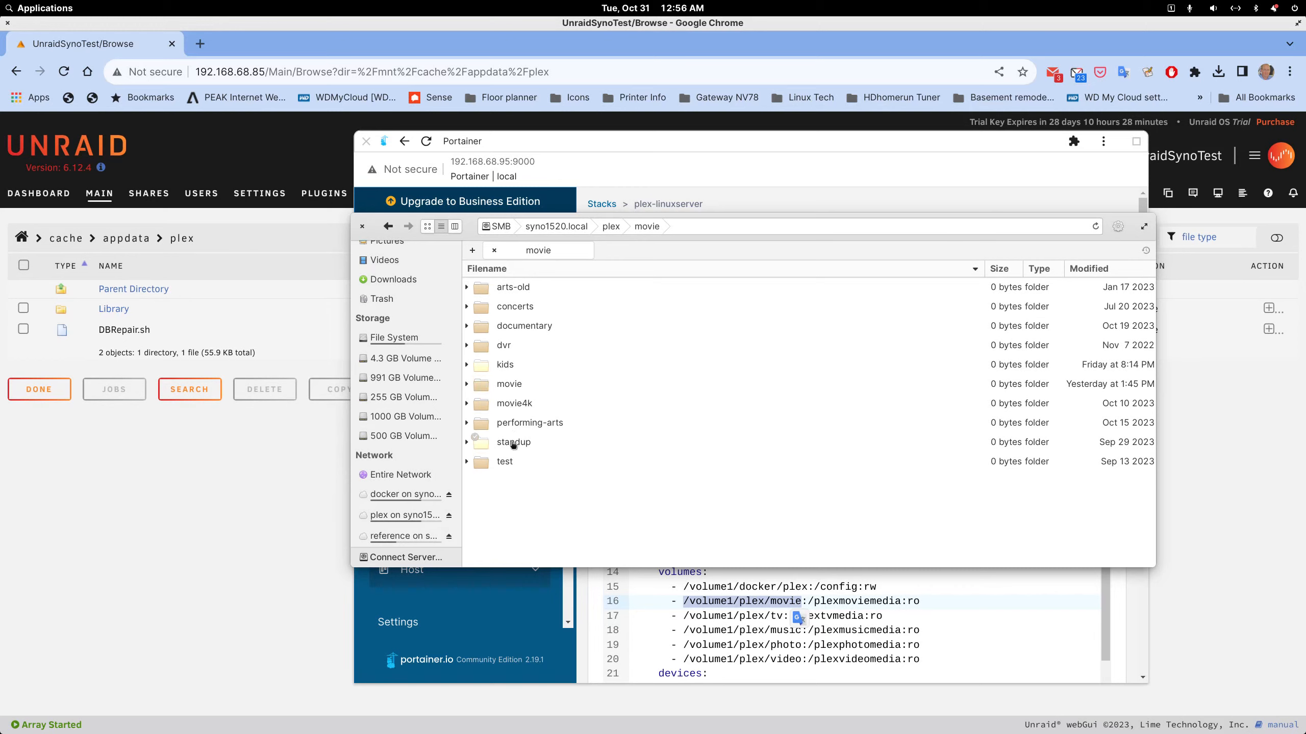
click(389, 227)
click(362, 227)
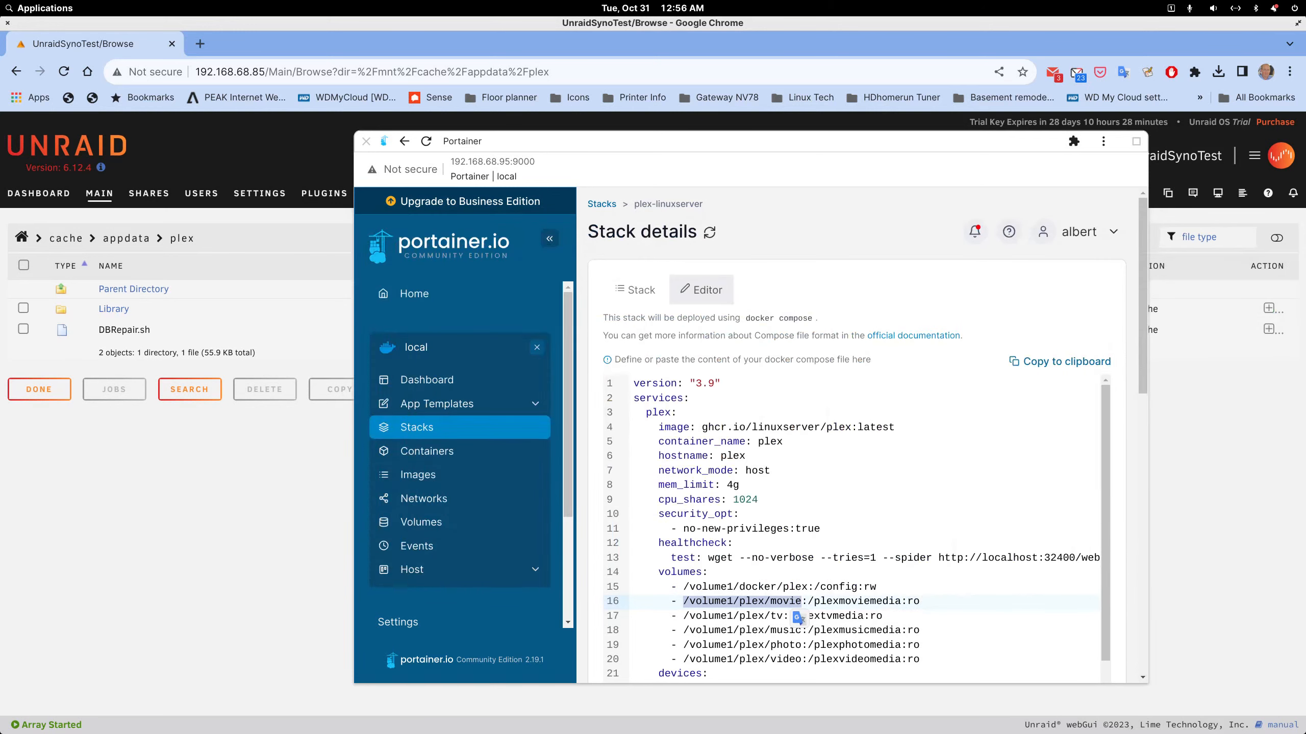
Highlight the plexmoviemedia container path in the movie volume line of the compose file
mouse_move(1305, 256)
mouse_down()
mouse_move(754, 251)
mouse_move(1305, 253)
mouse_up()
click(815, 603)
drag(815, 603, 901, 603)
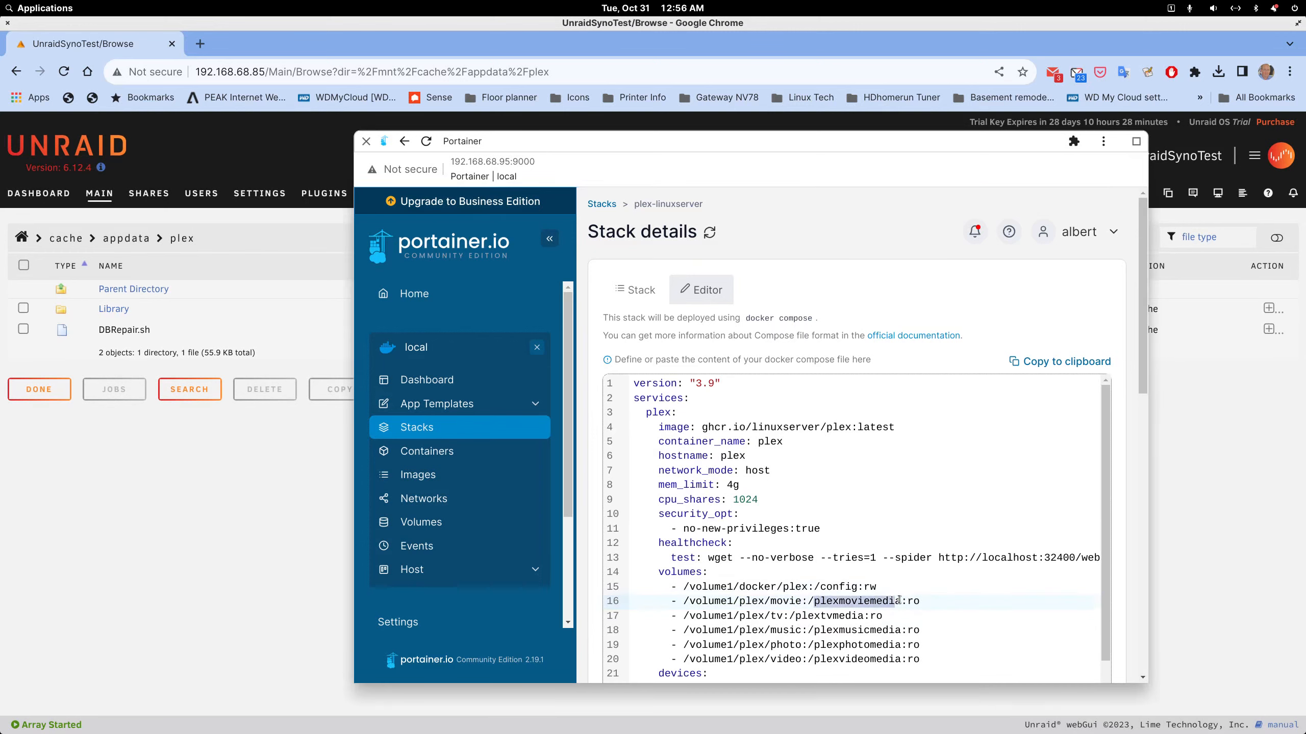
Open the path notes in Code in place of Portainer and highlight the /mnt/remotes/SYNO1520_plex prefix of the tv path
mouse_move(643, 731)
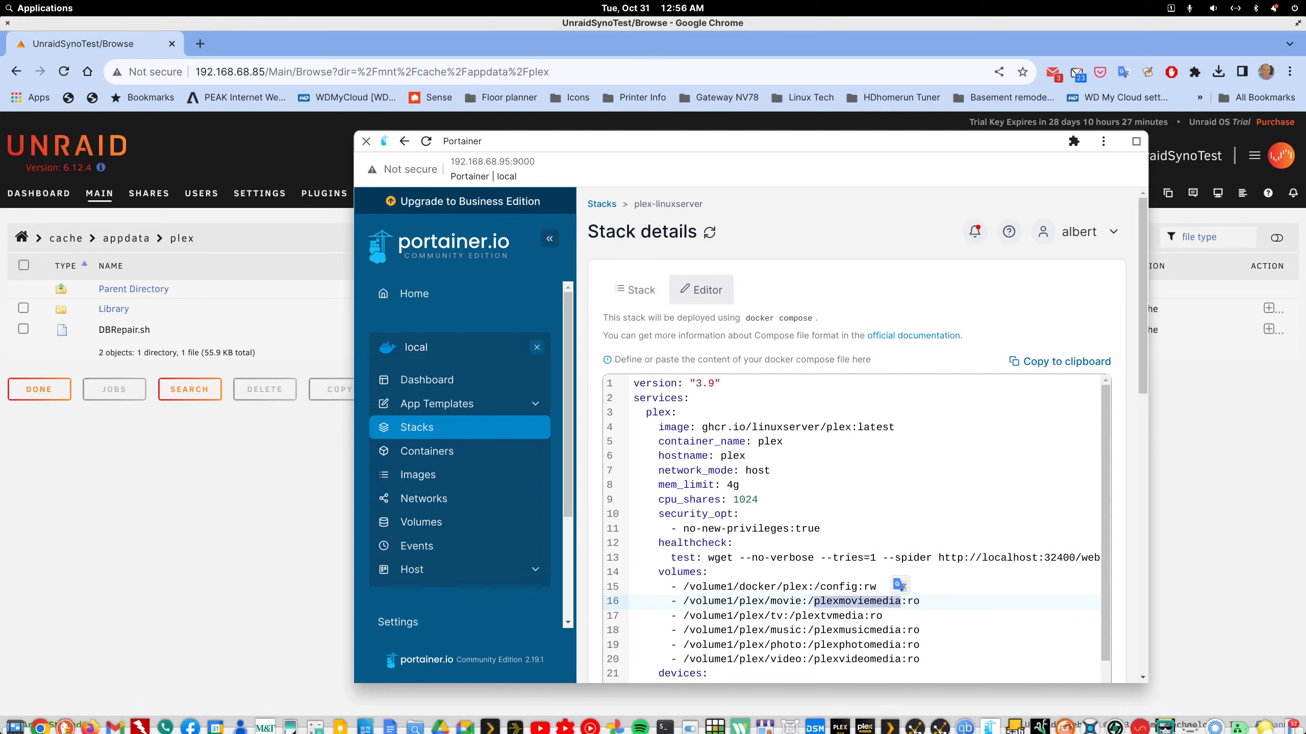
click(61, 9)
text(code)
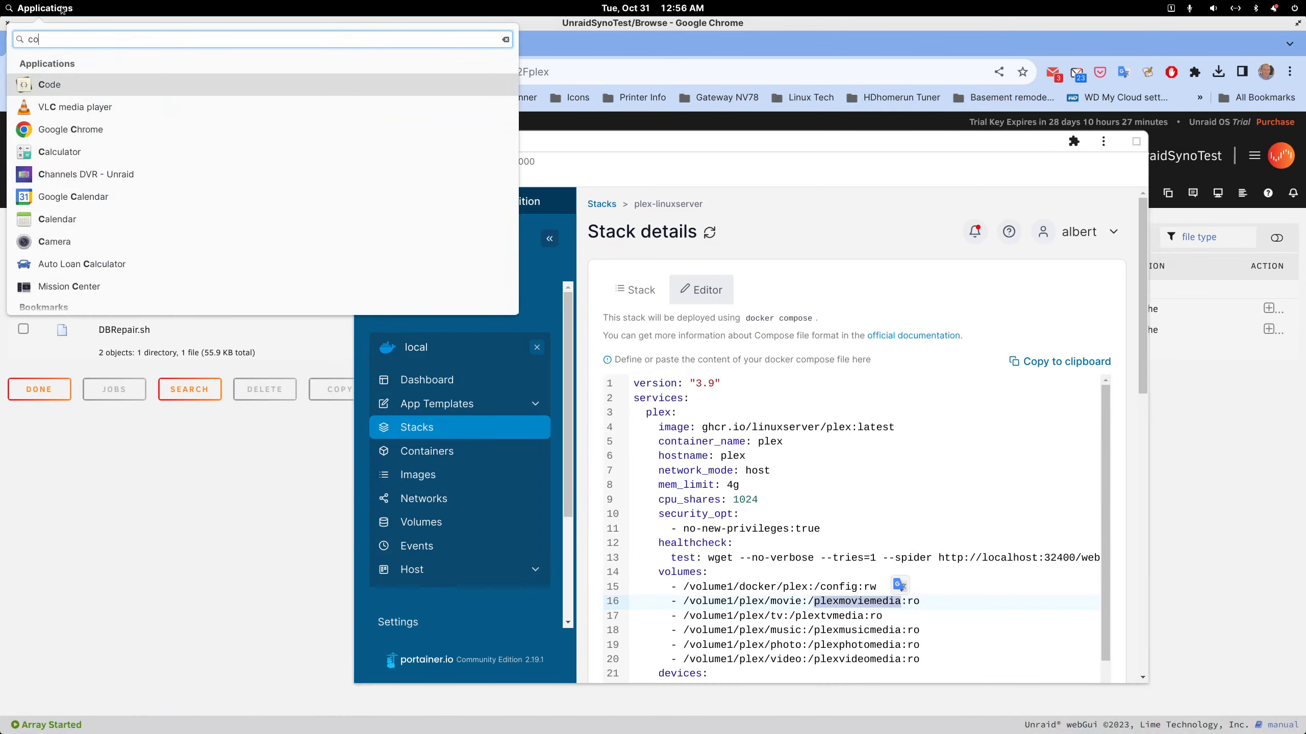
click(54, 82)
drag(363, 39, 728, 78)
scroll(807, 316, down, 5)
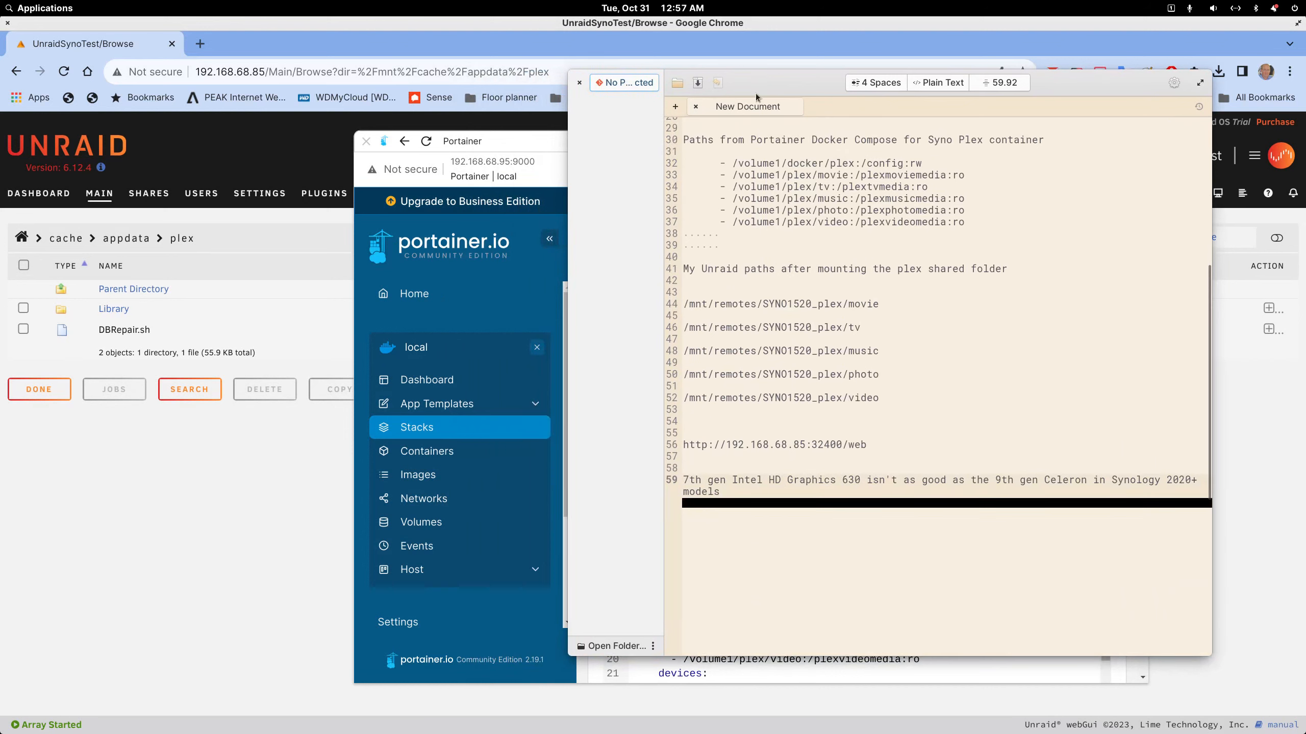
drag(769, 87, 778, 105)
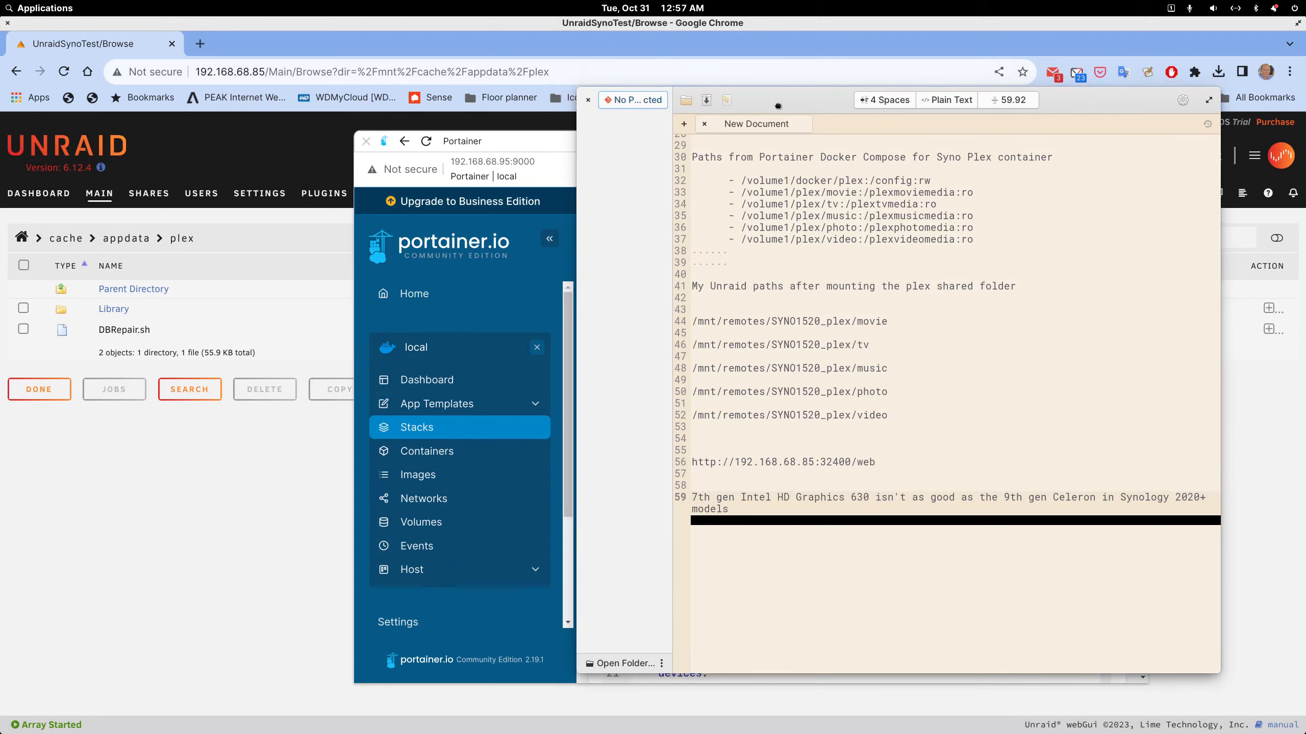
drag(553, 144, 1304, 216)
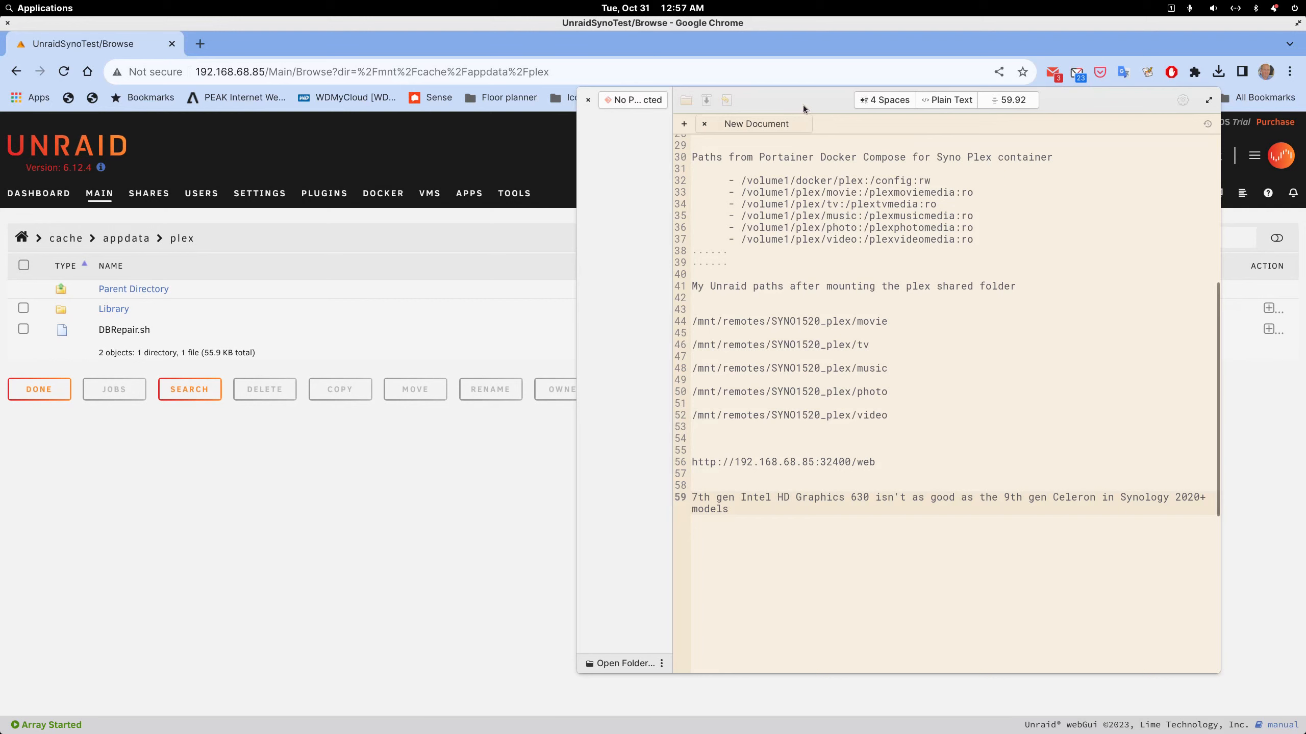
drag(802, 104, 744, 108)
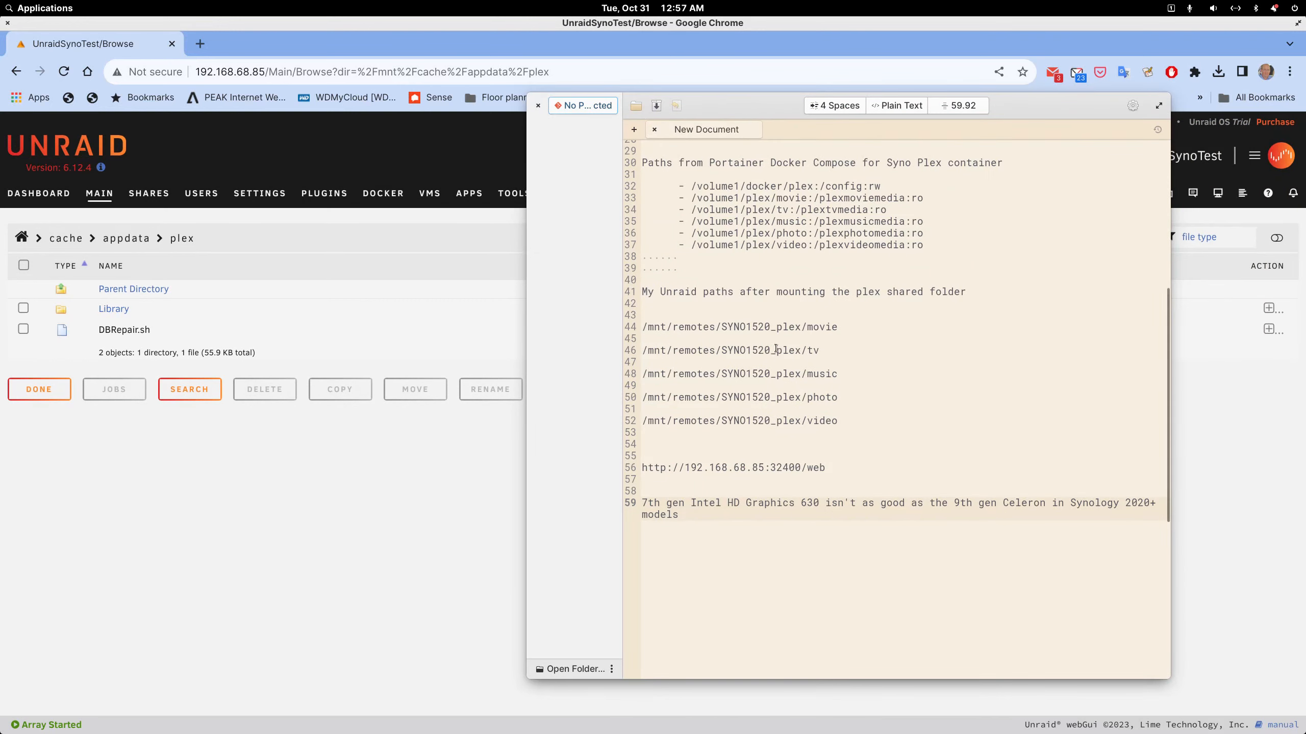
drag(801, 351, 643, 352)
drag(749, 111, 1305, 216)
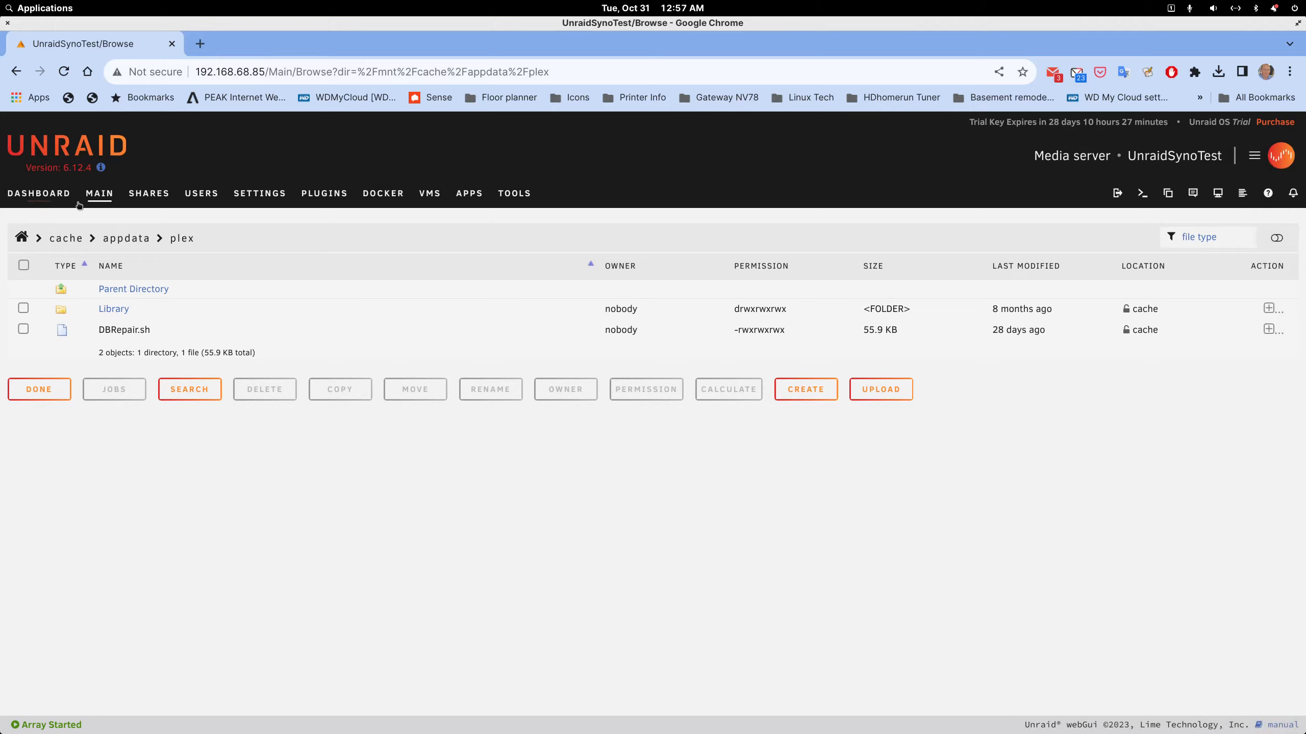
Browse the mounted SYNO1520_plex share on Unraid and highlight its remotes/SYNO1520_plex location
click(99, 195)
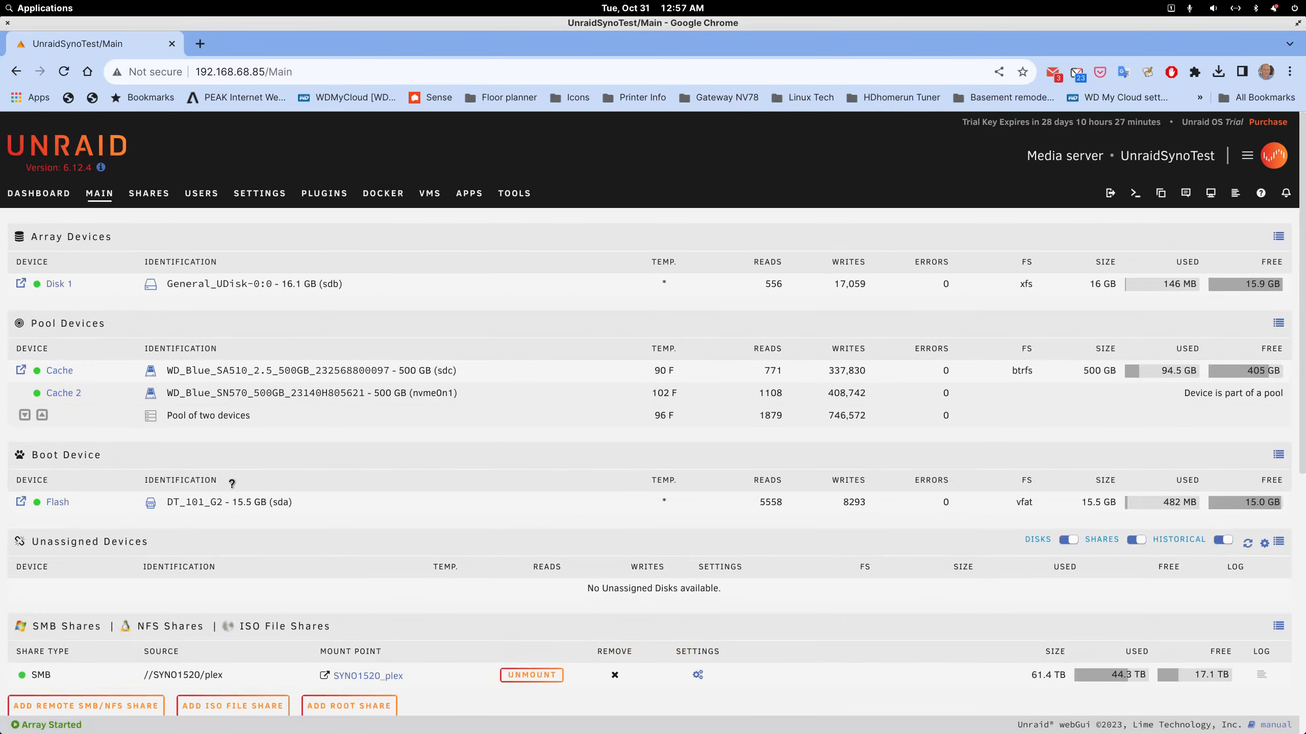
scroll(209, 514, down, 1)
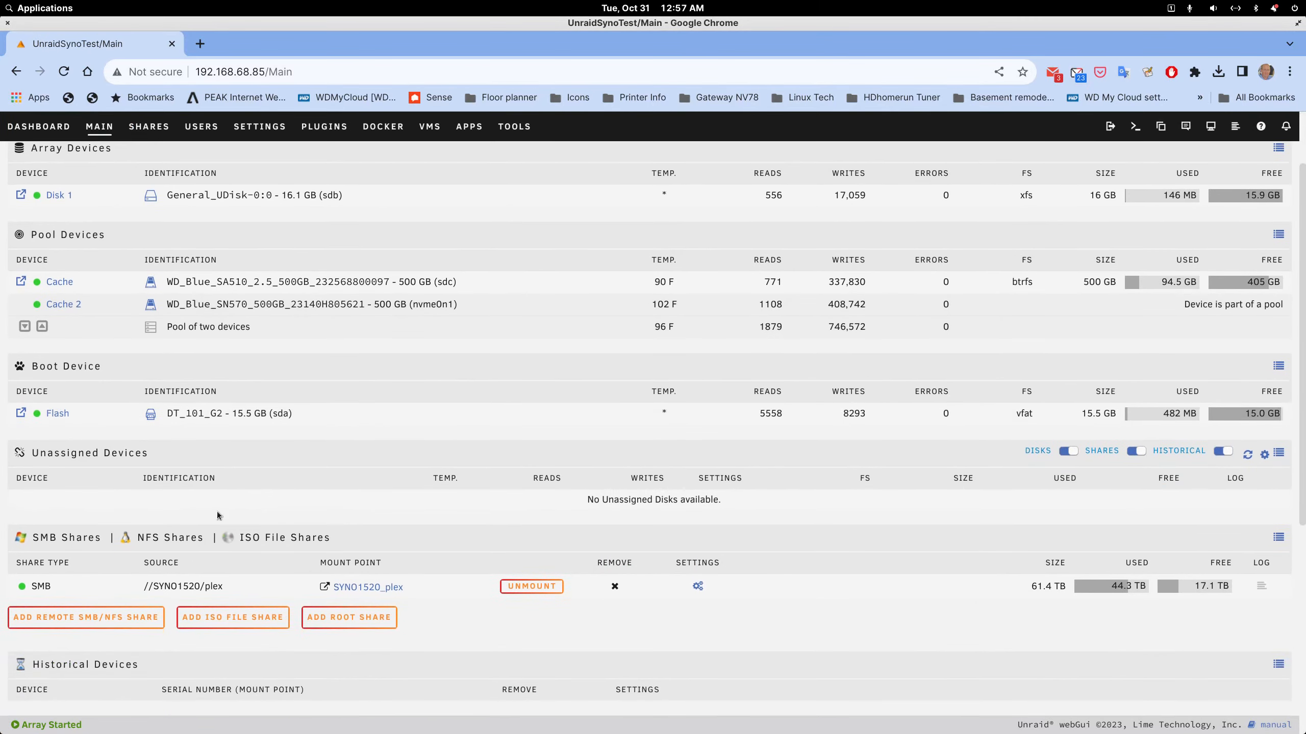
click(359, 588)
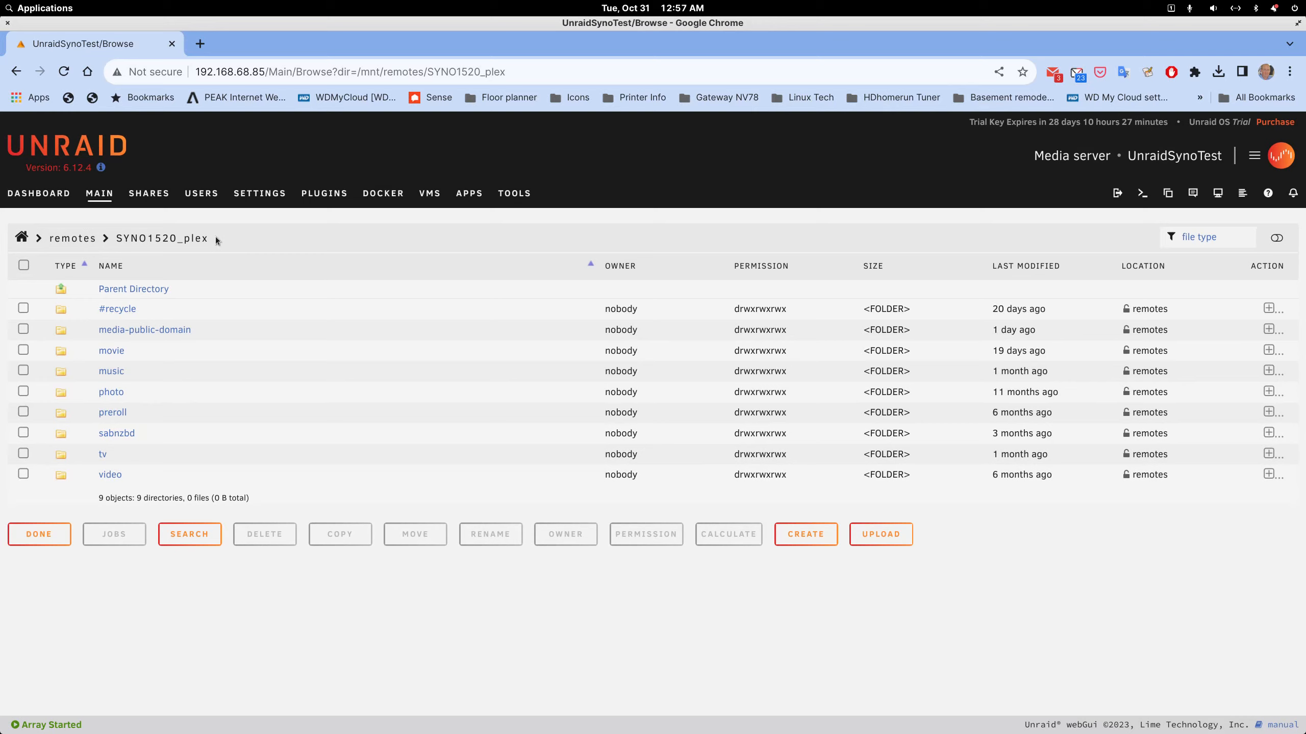
drag(56, 247, 54, 242)
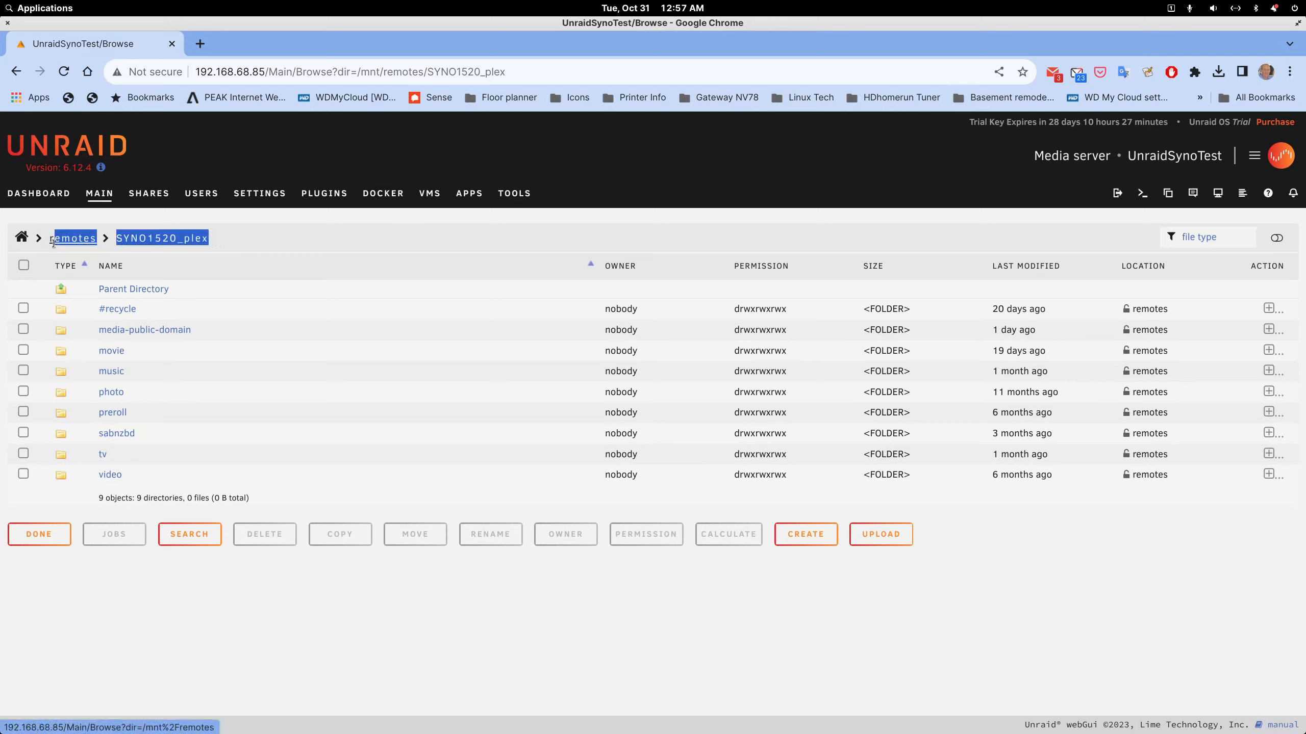
Bring back the path notes, highlight the /mnt/remotes/SYNO1520_plex prefix of the video path, and move the notes aside
drag(1303, 200, 777, 107)
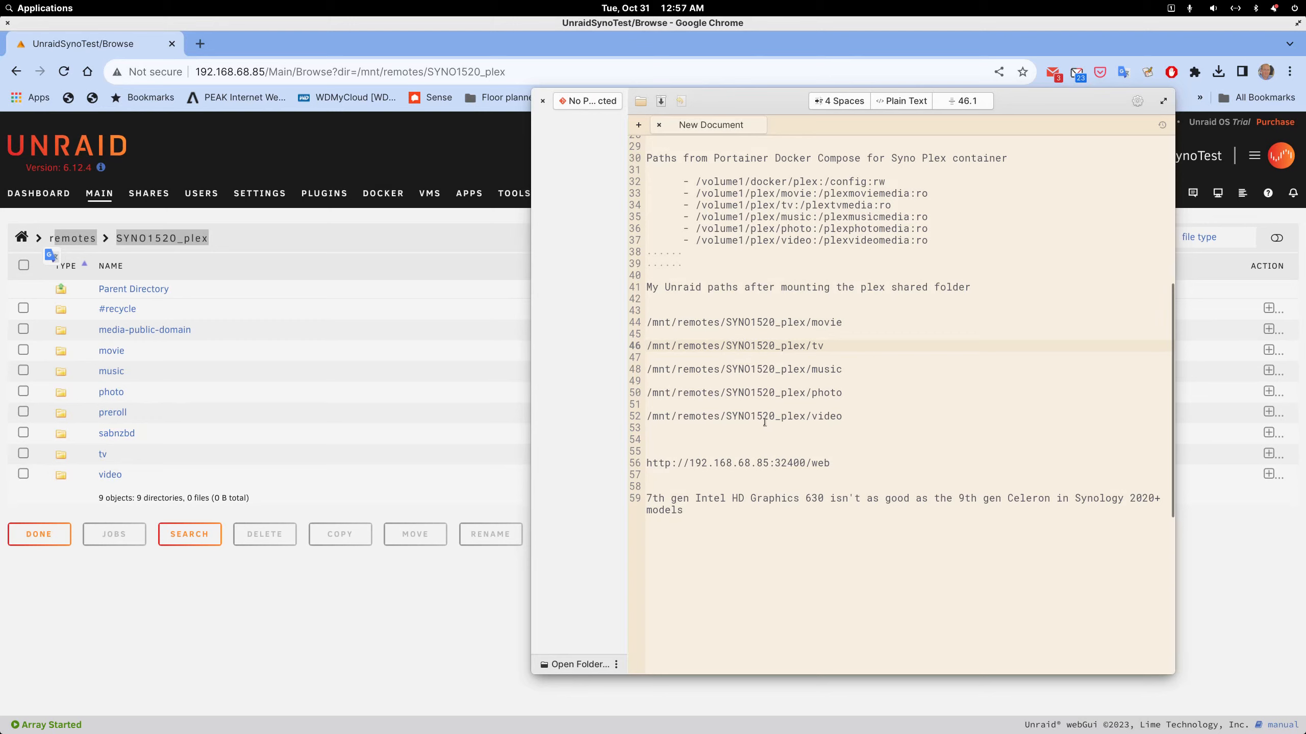
drag(805, 415, 634, 421)
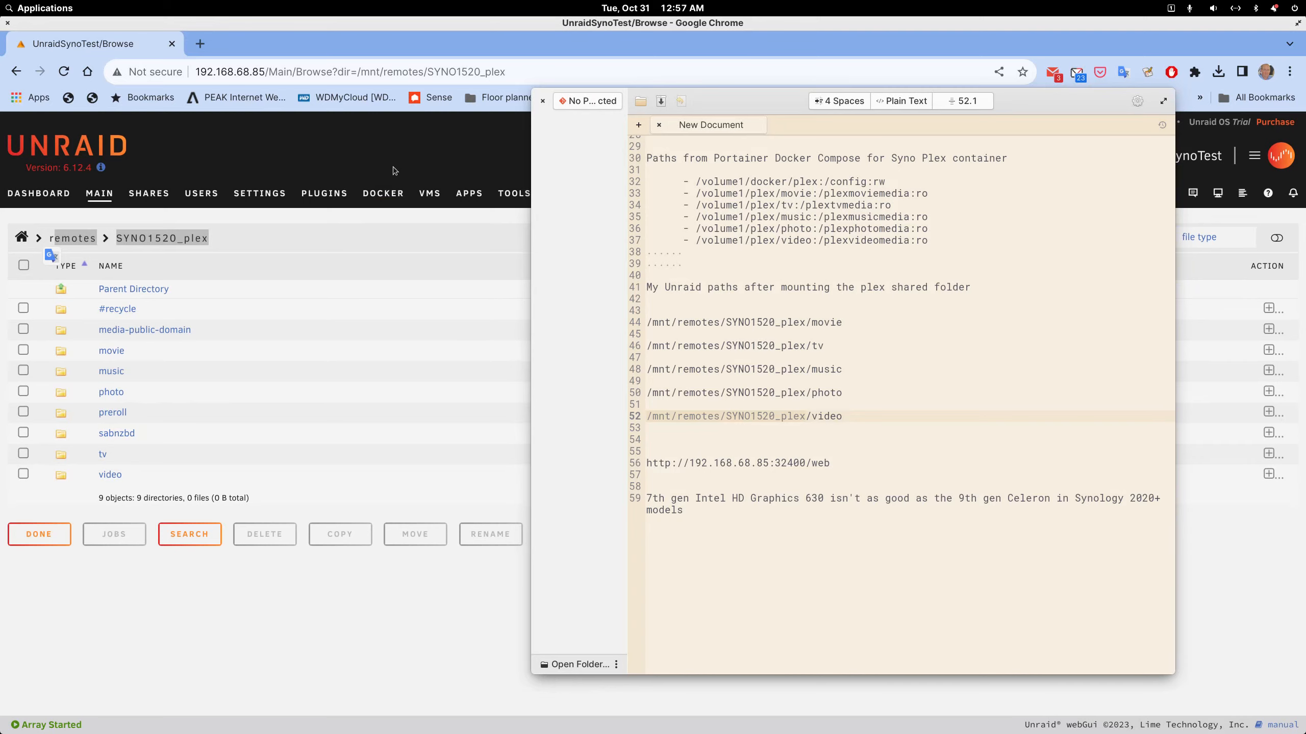
drag(741, 111, 1305, 111)
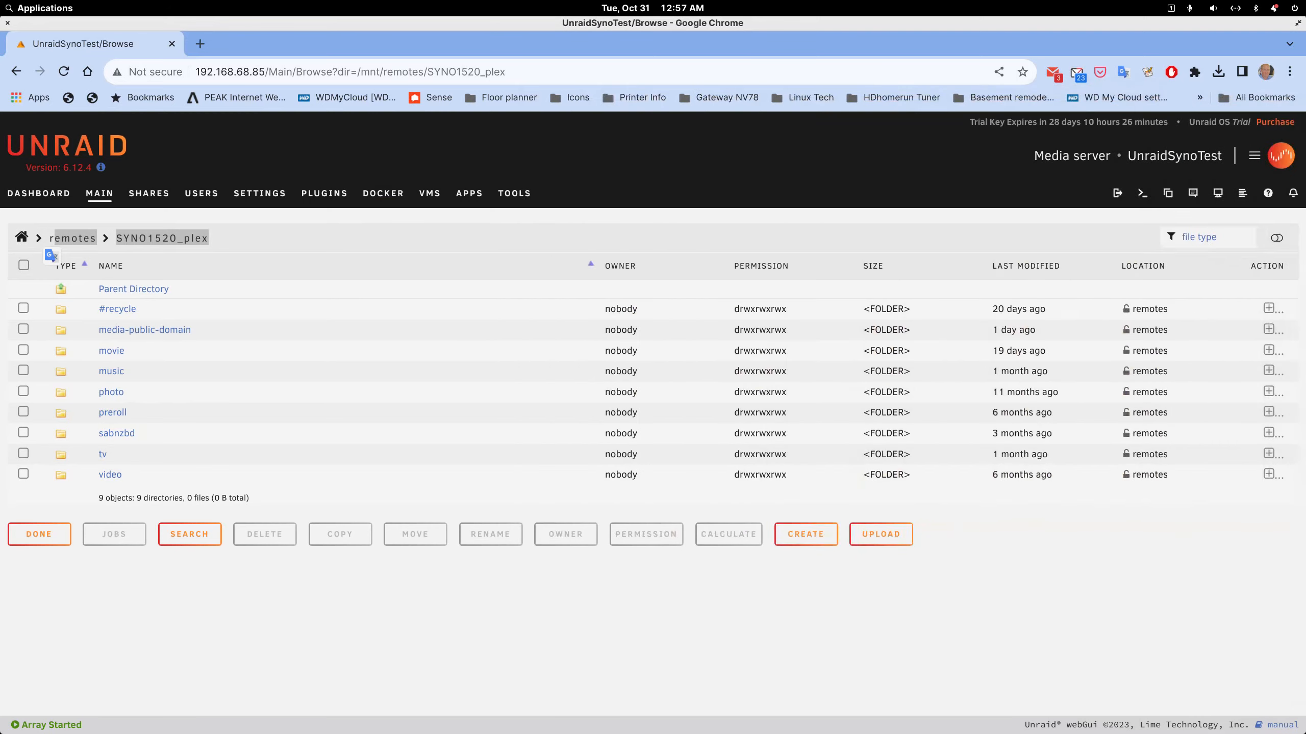
Open Unraid's plex container for editing and switch its settings to the advanced view
click(385, 194)
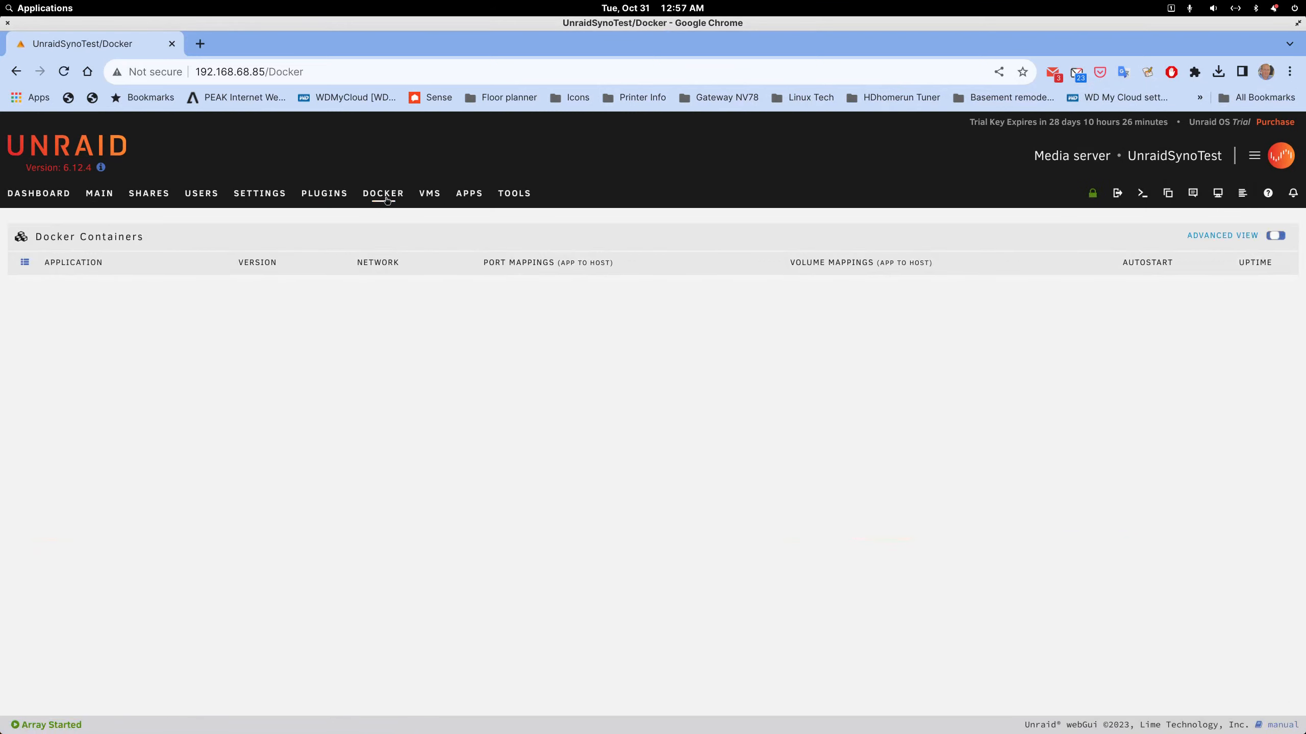
click(24, 293)
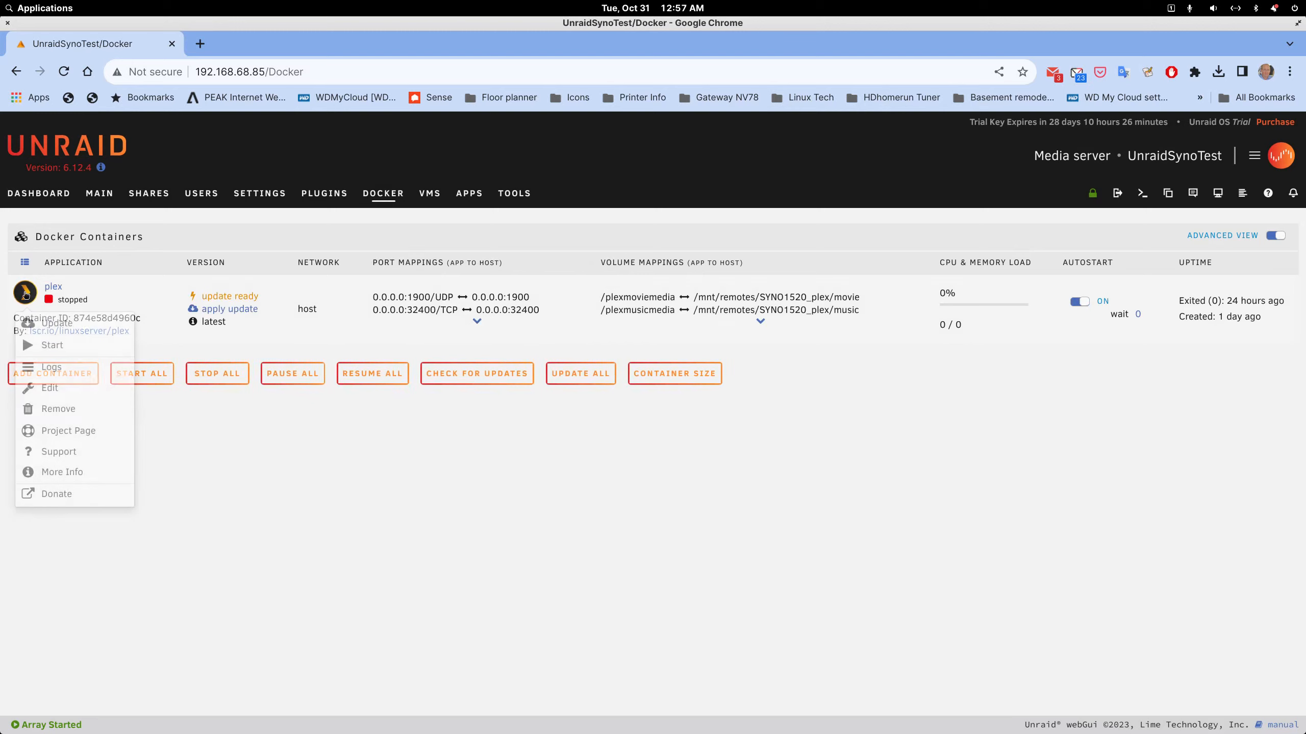
click(31, 384)
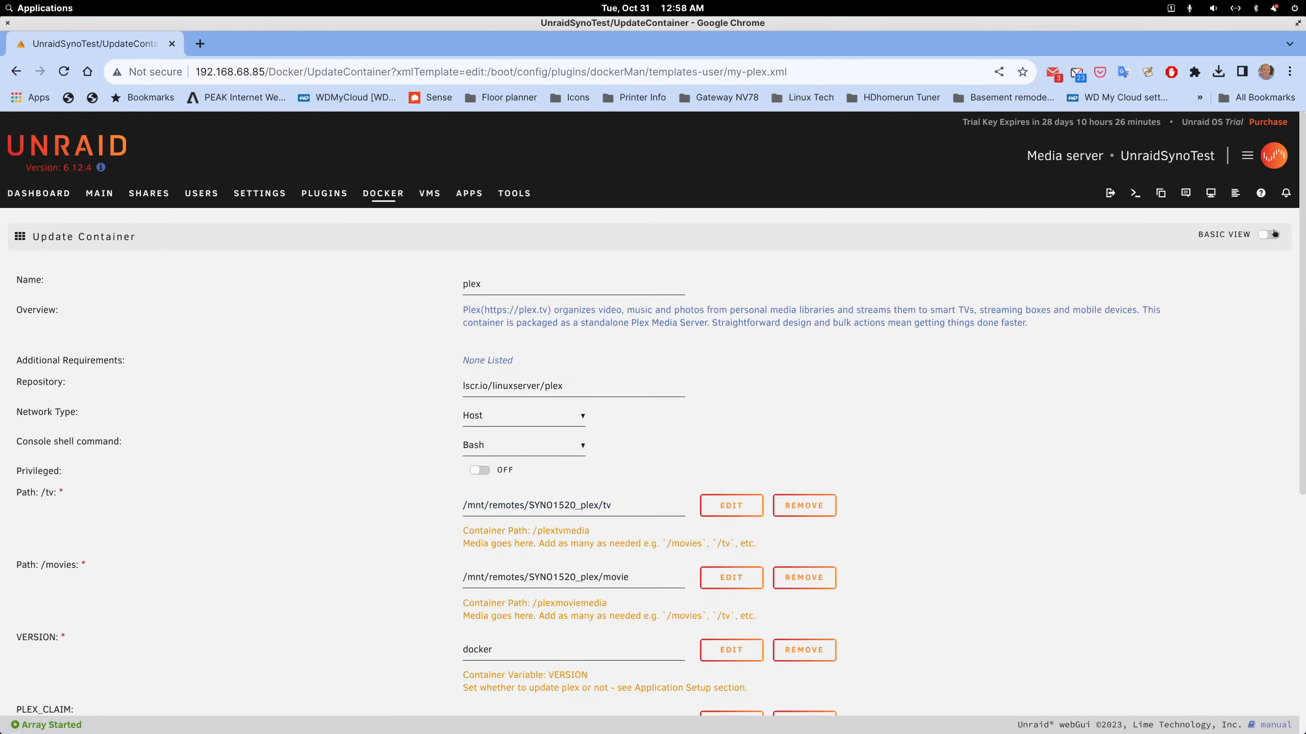
click(1269, 235)
Show the additional settings and examine the container's media paths, Appdata location and extra parameters
scroll(784, 587, down, 15)
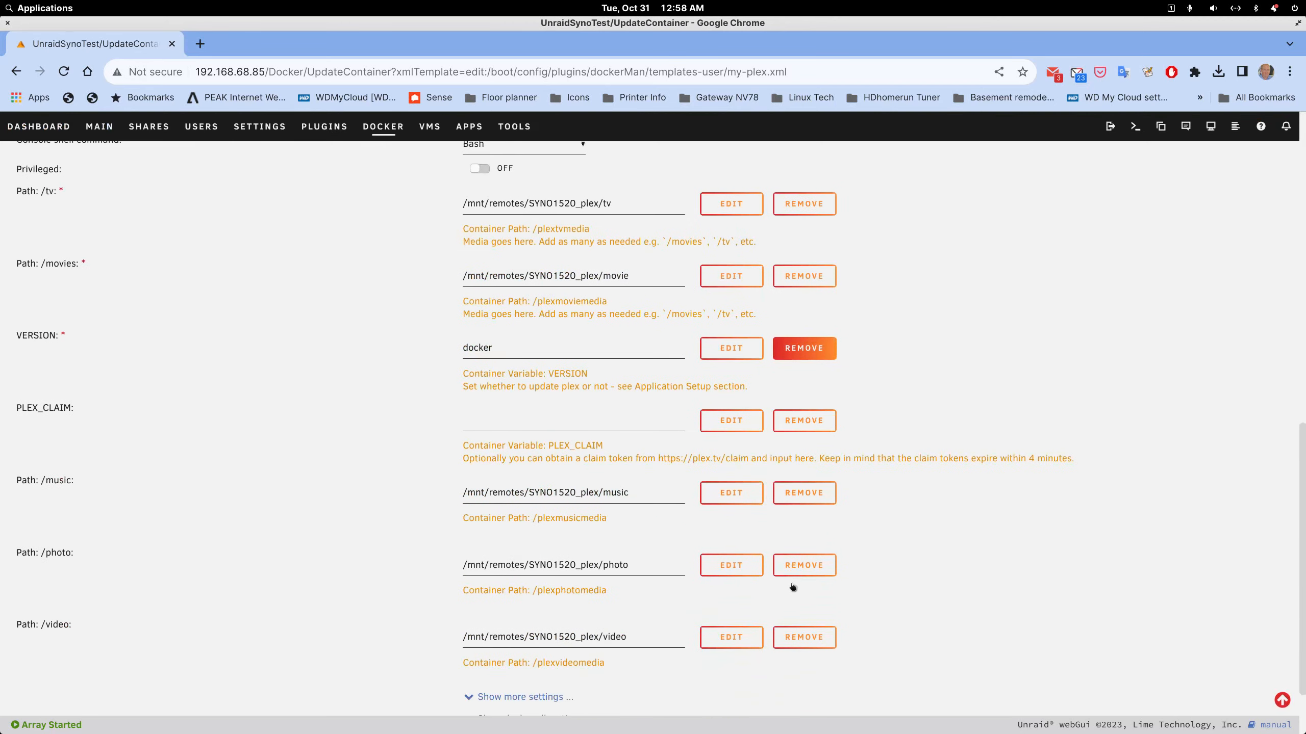
click(475, 611)
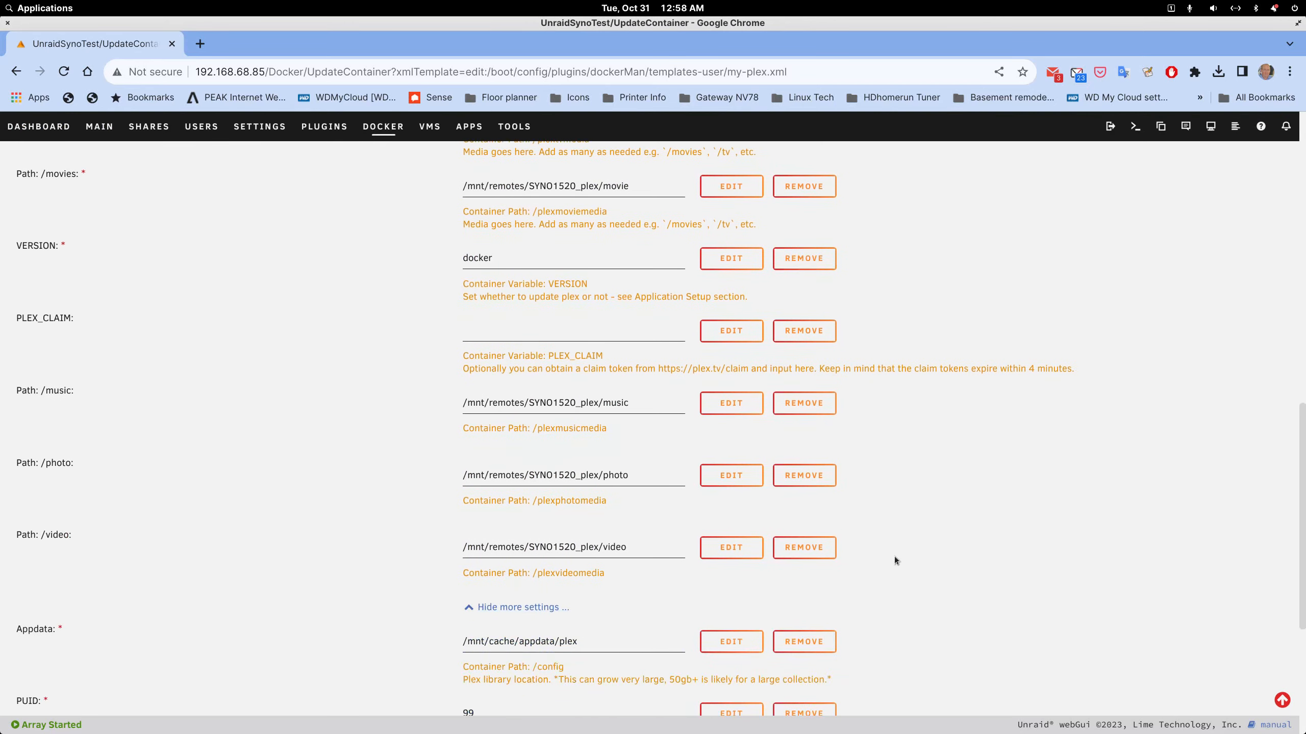
scroll(899, 553, up, 10)
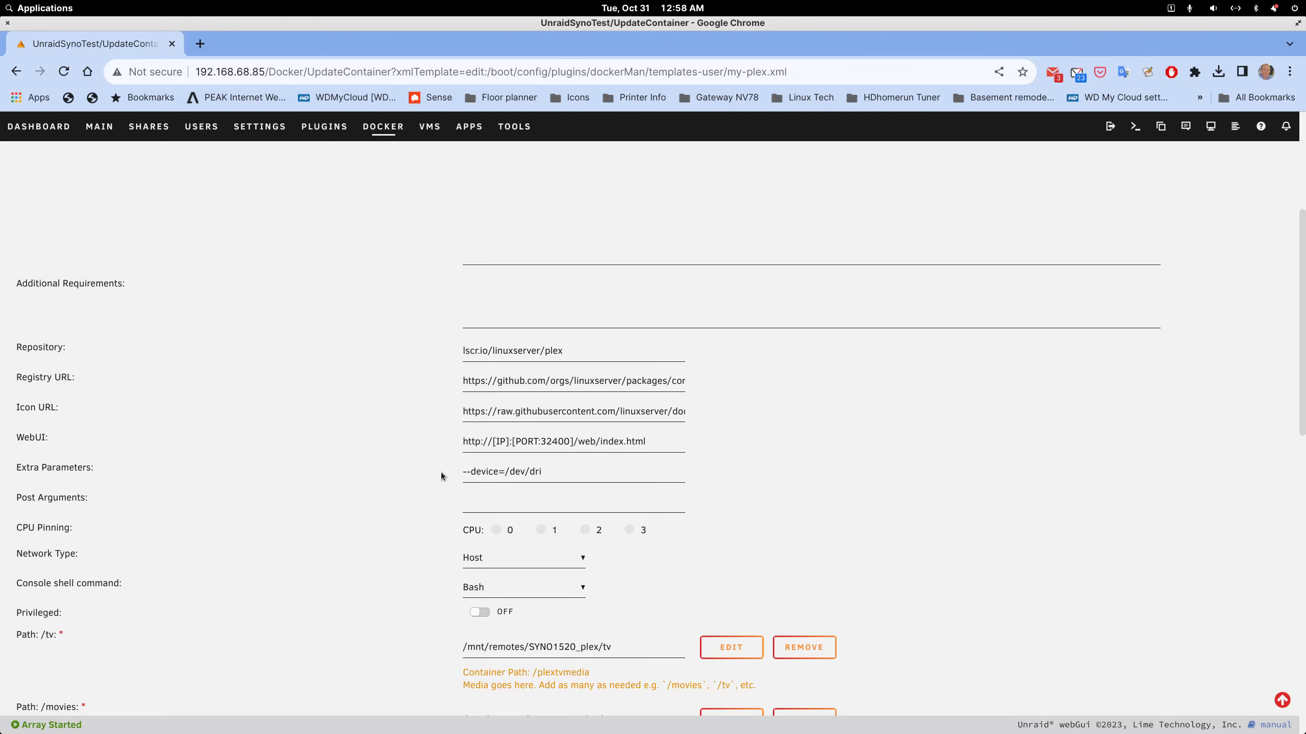
scroll(441, 472, down, 7)
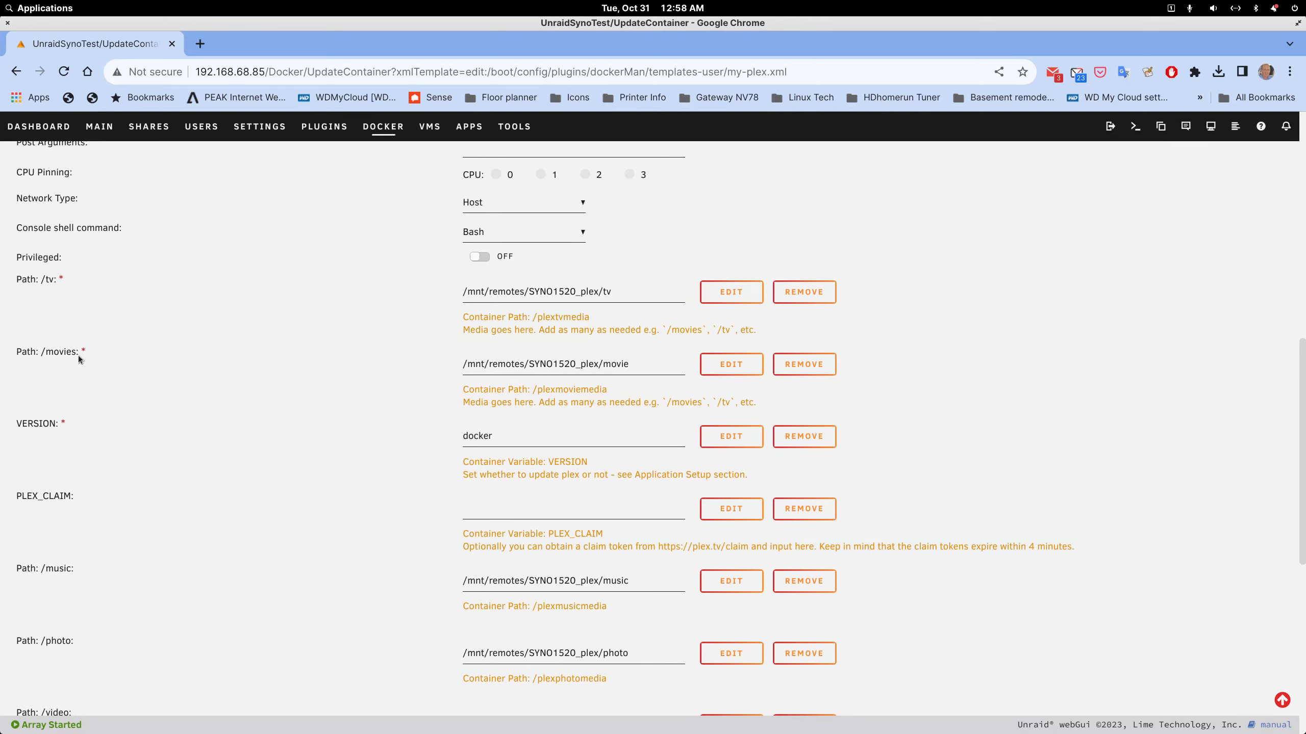
scroll(188, 577, down, 2)
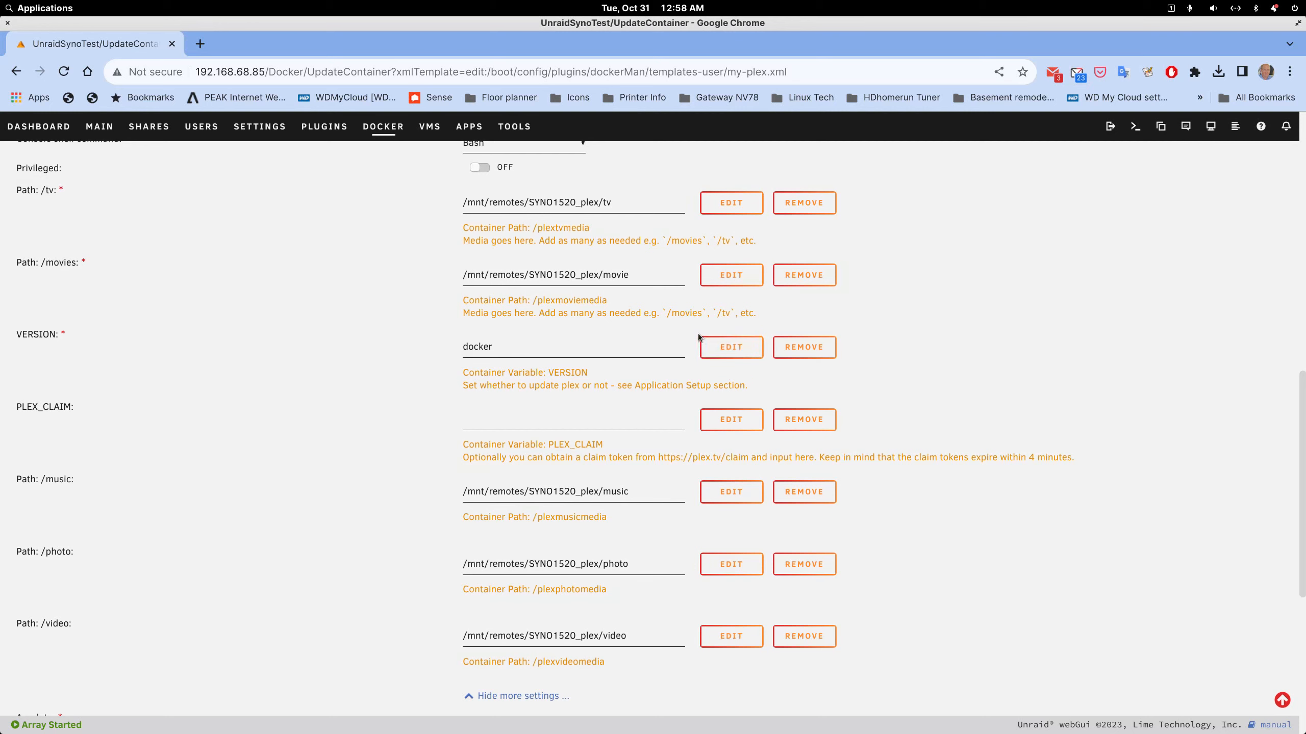
Open the /tv path's configuration for editing and highlight its container path to compare it with the path notes
scroll(694, 337, up, 4)
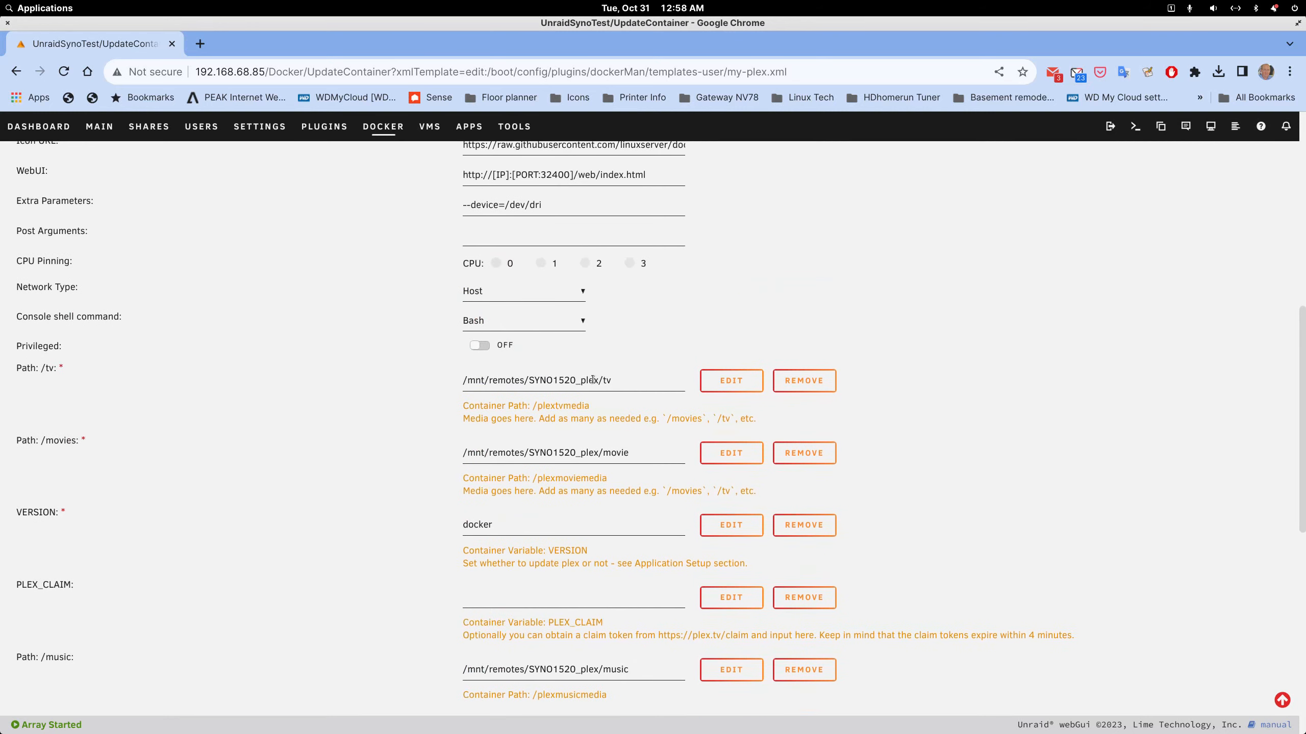
click(717, 387)
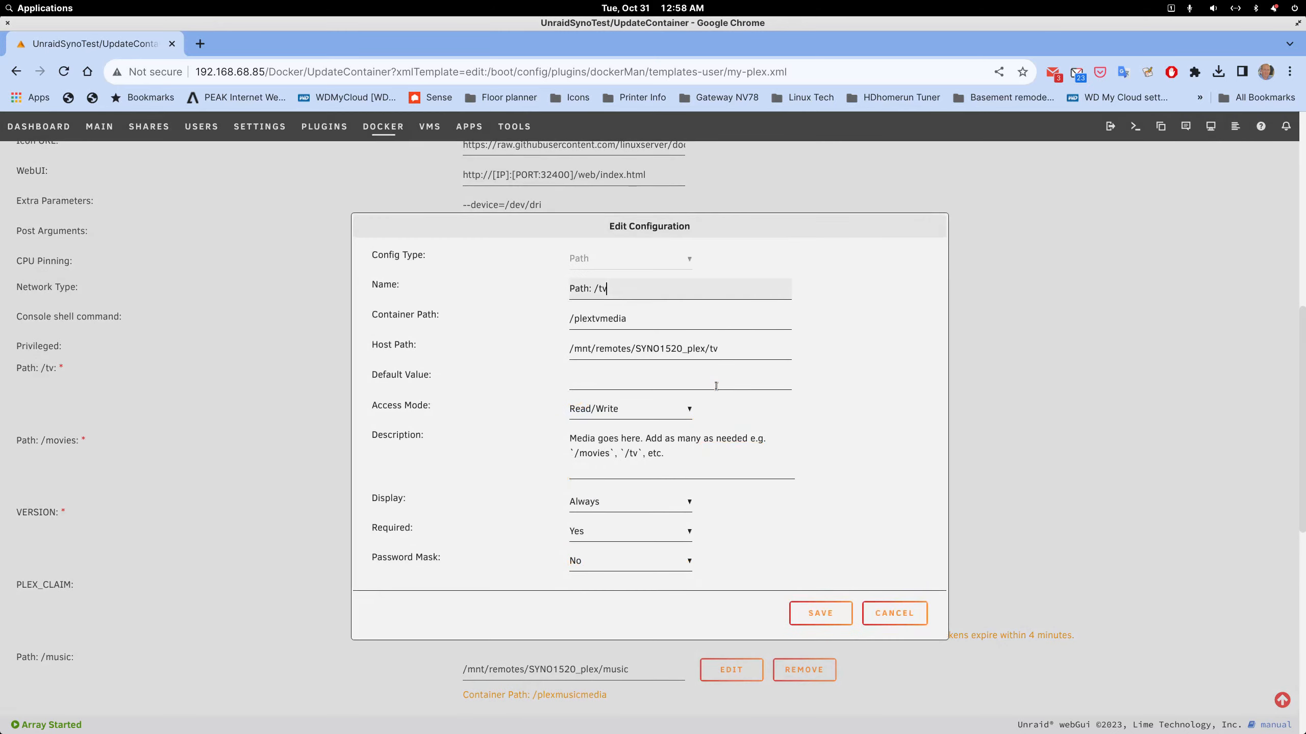
drag(1305, 135, 1092, 148)
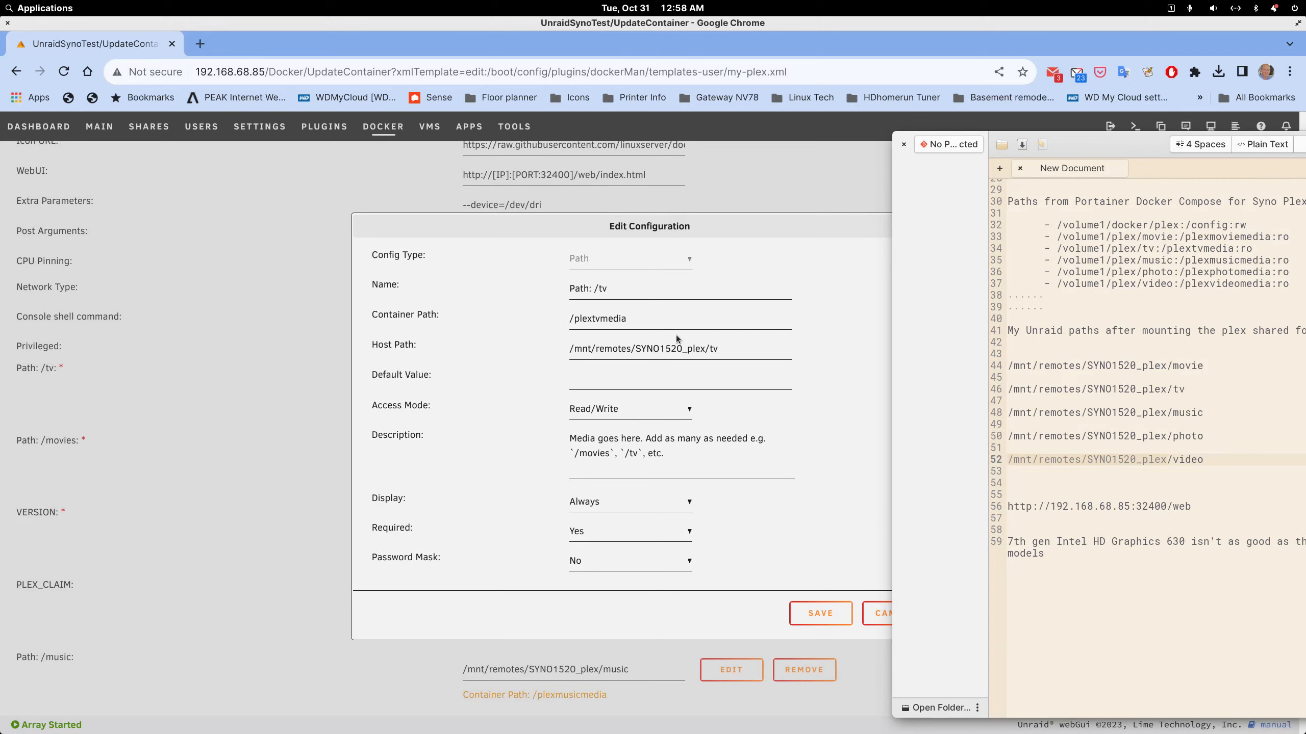
click(639, 318)
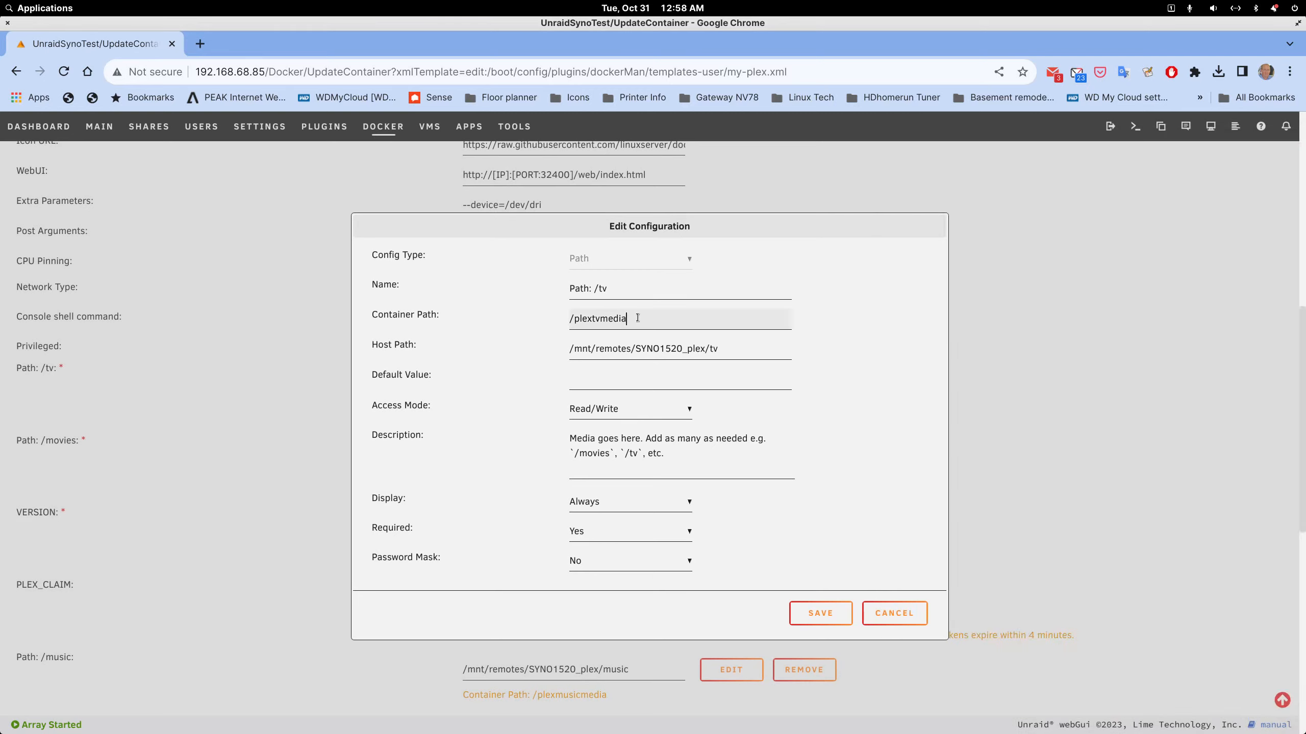
drag(639, 318, 565, 322)
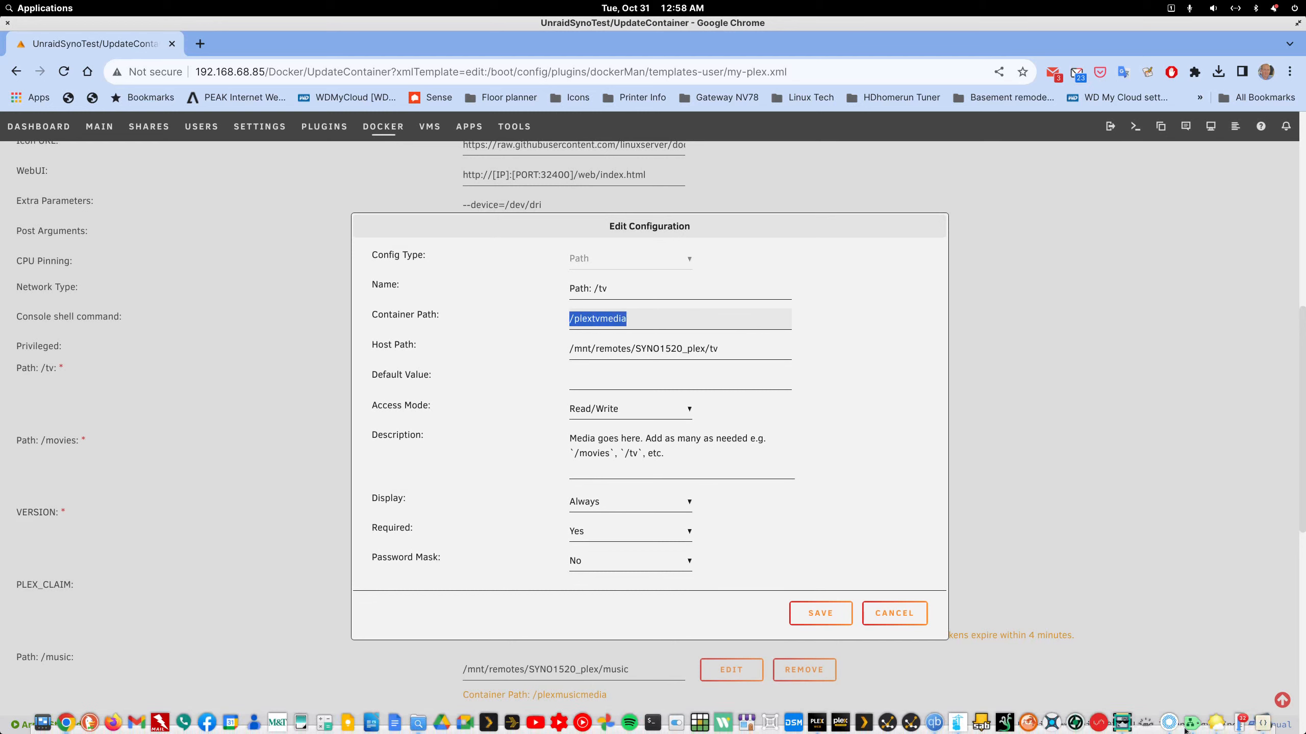
click(1263, 723)
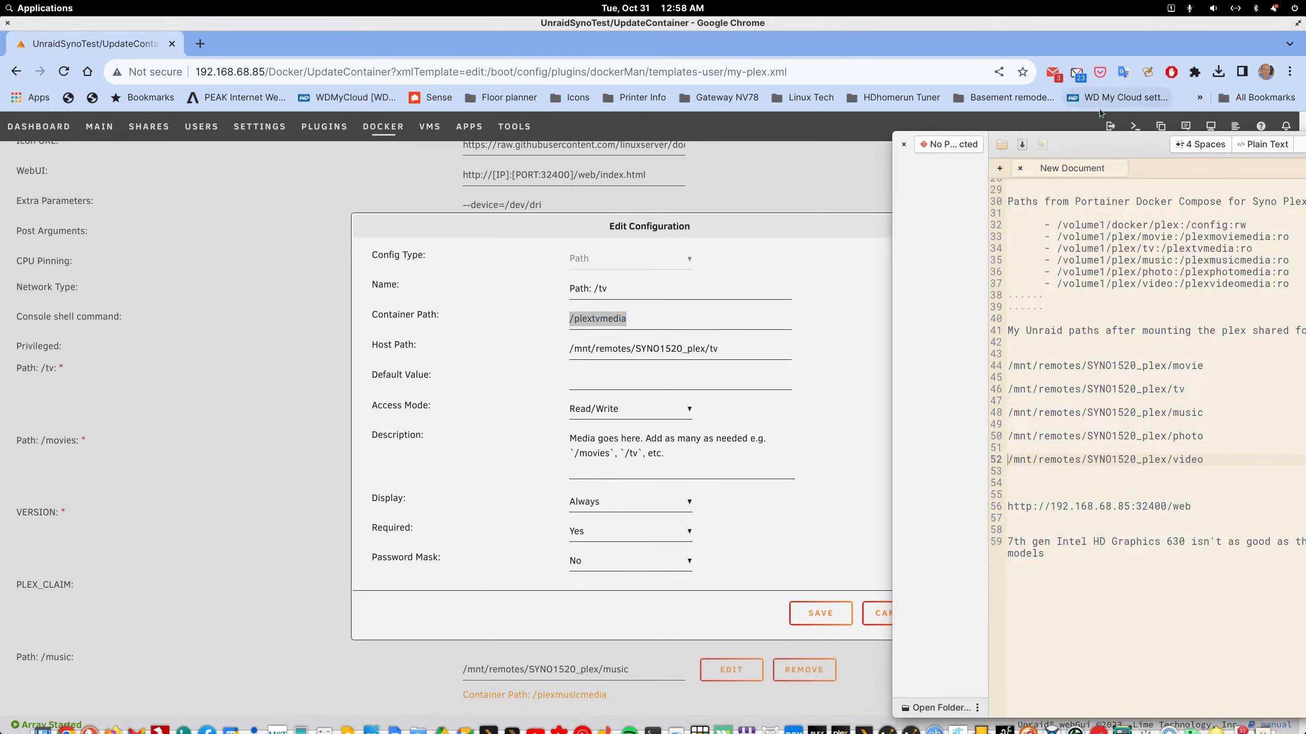
drag(1111, 139, 1305, 195)
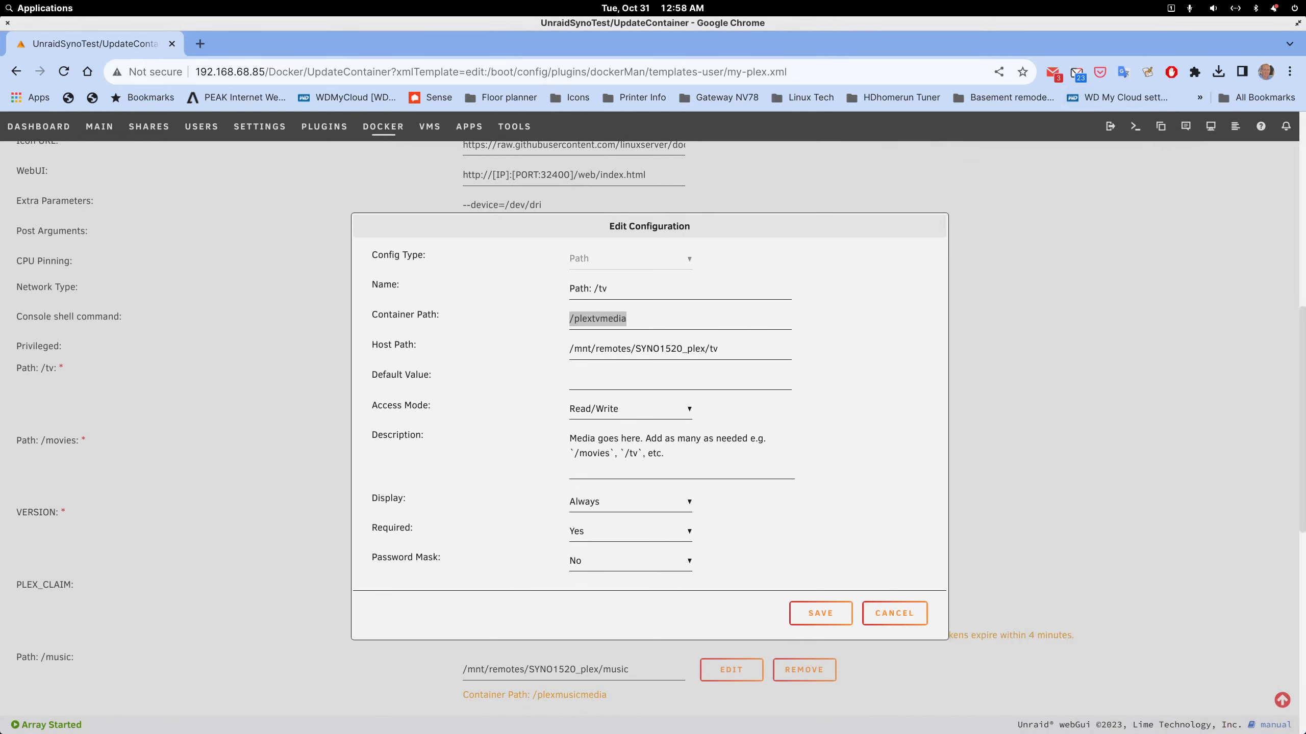
Resize the Unraid browser window to about half the screen width, with the whole /tv path configuration dialog in view
drag(1304, 93, 1305, 128)
double_click(1201, 27)
drag(1138, 105, 939, 41)
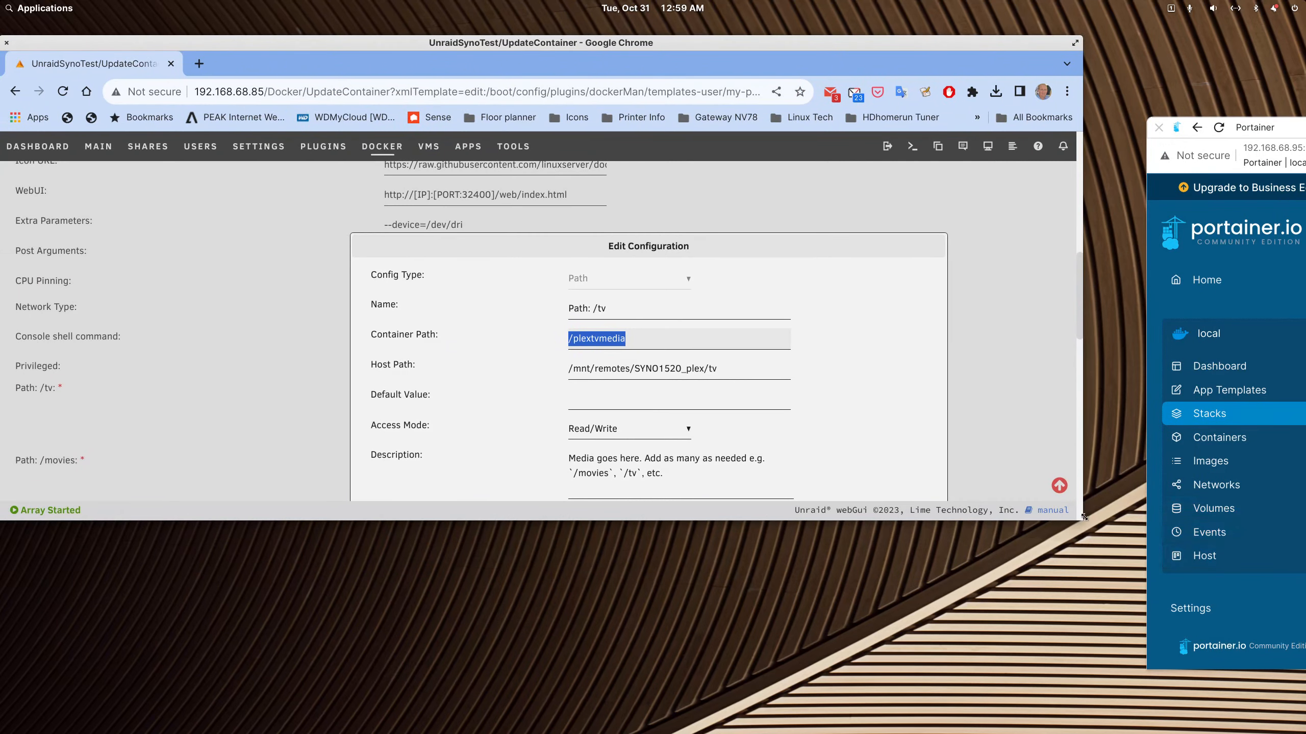
drag(1083, 516, 661, 724)
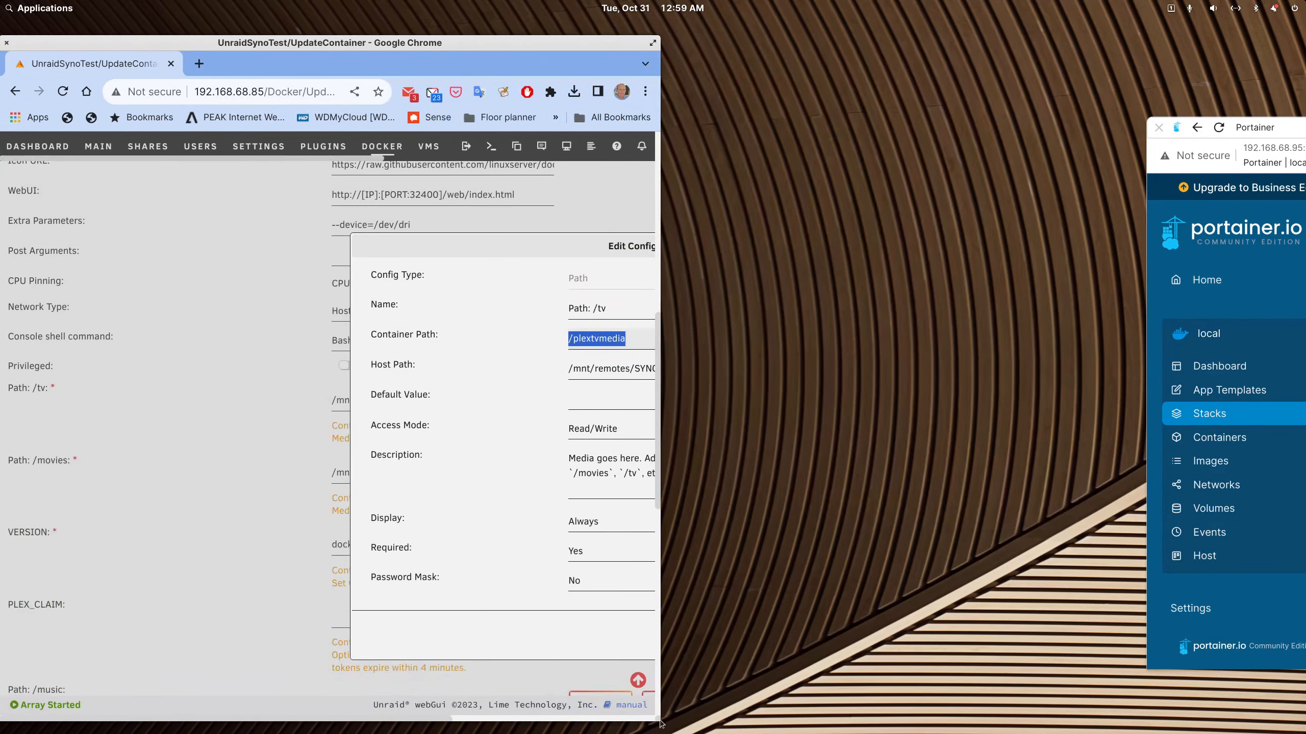
drag(323, 719, 535, 726)
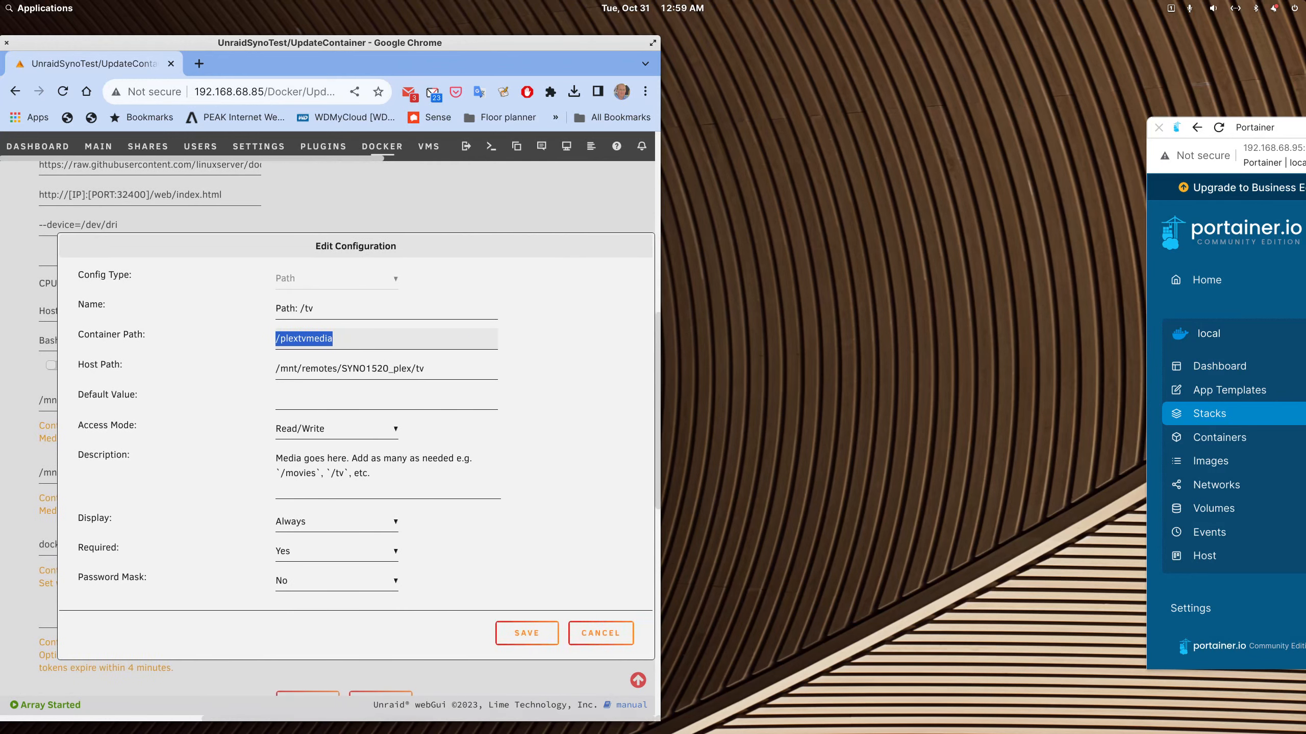
Highlight the plextvmedia container path in the tv volume line of Portainer's plex-linuxserver compose file, and clear the window away
drag(1286, 127, 898, 73)
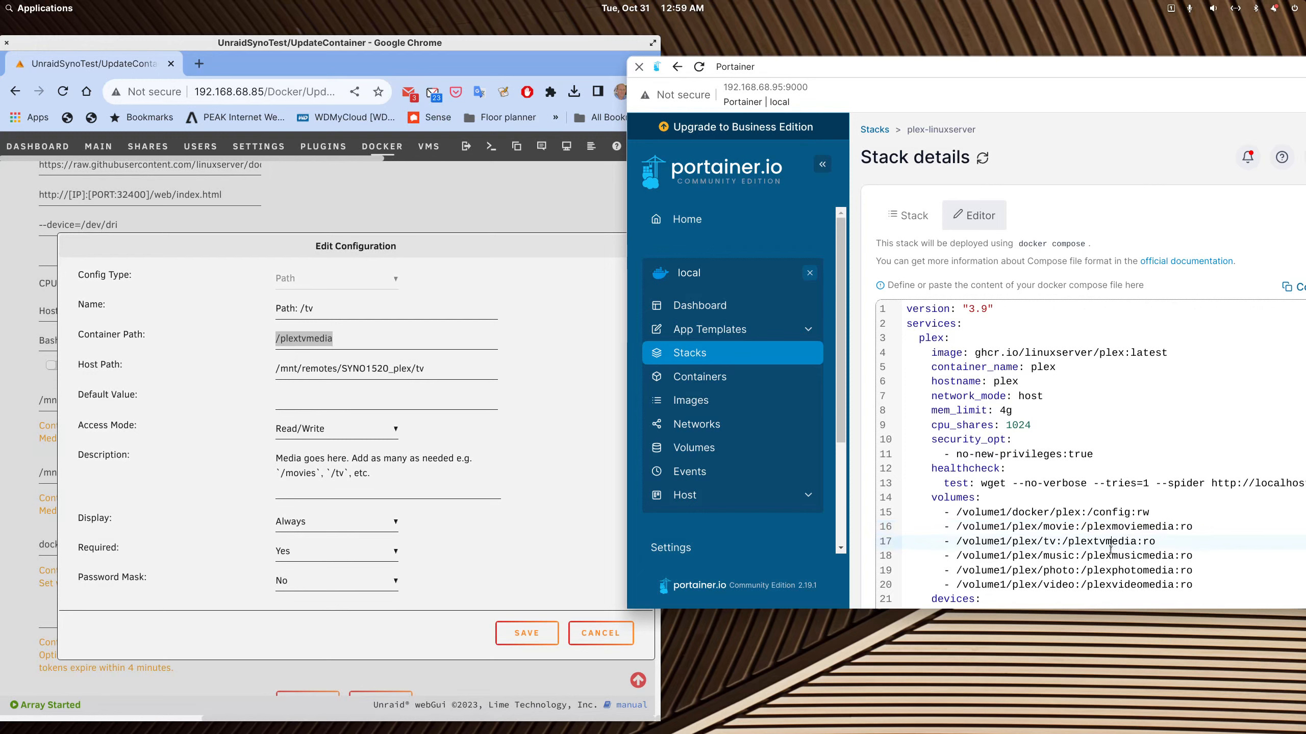
drag(1068, 542, 1136, 542)
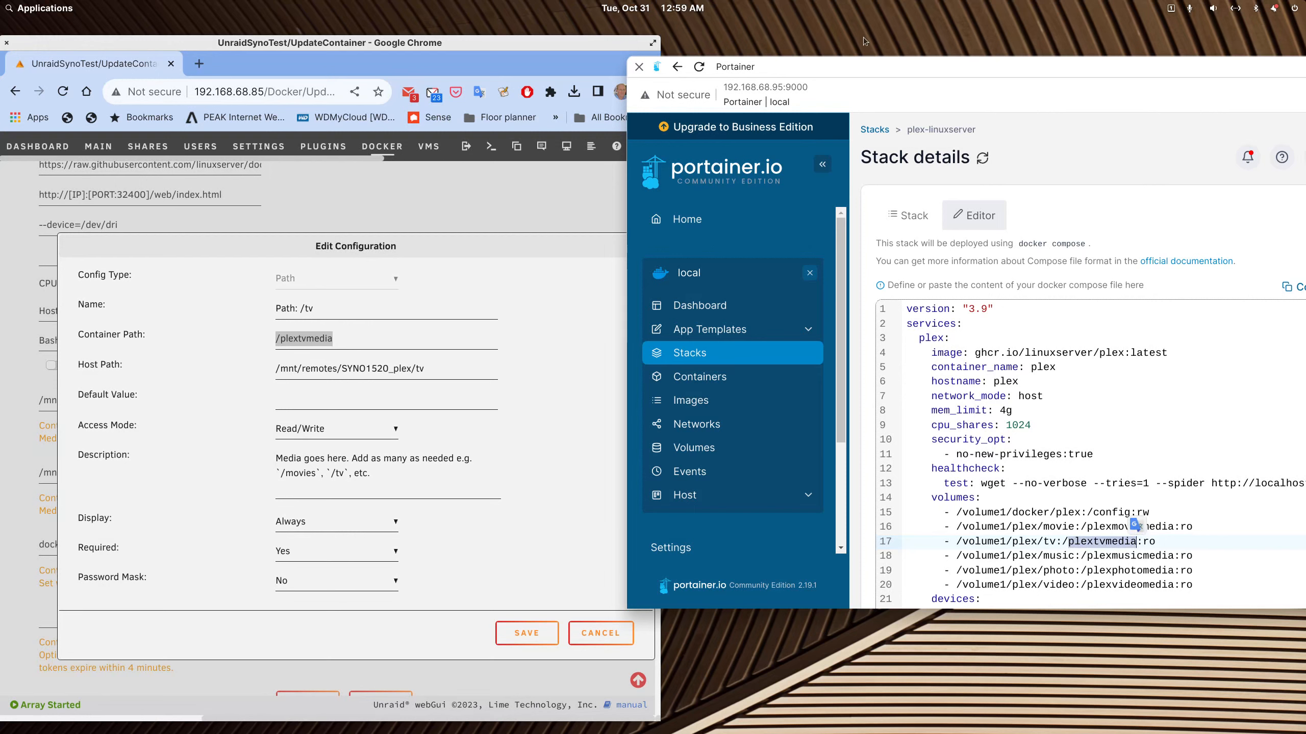
drag(872, 71, 1305, 72)
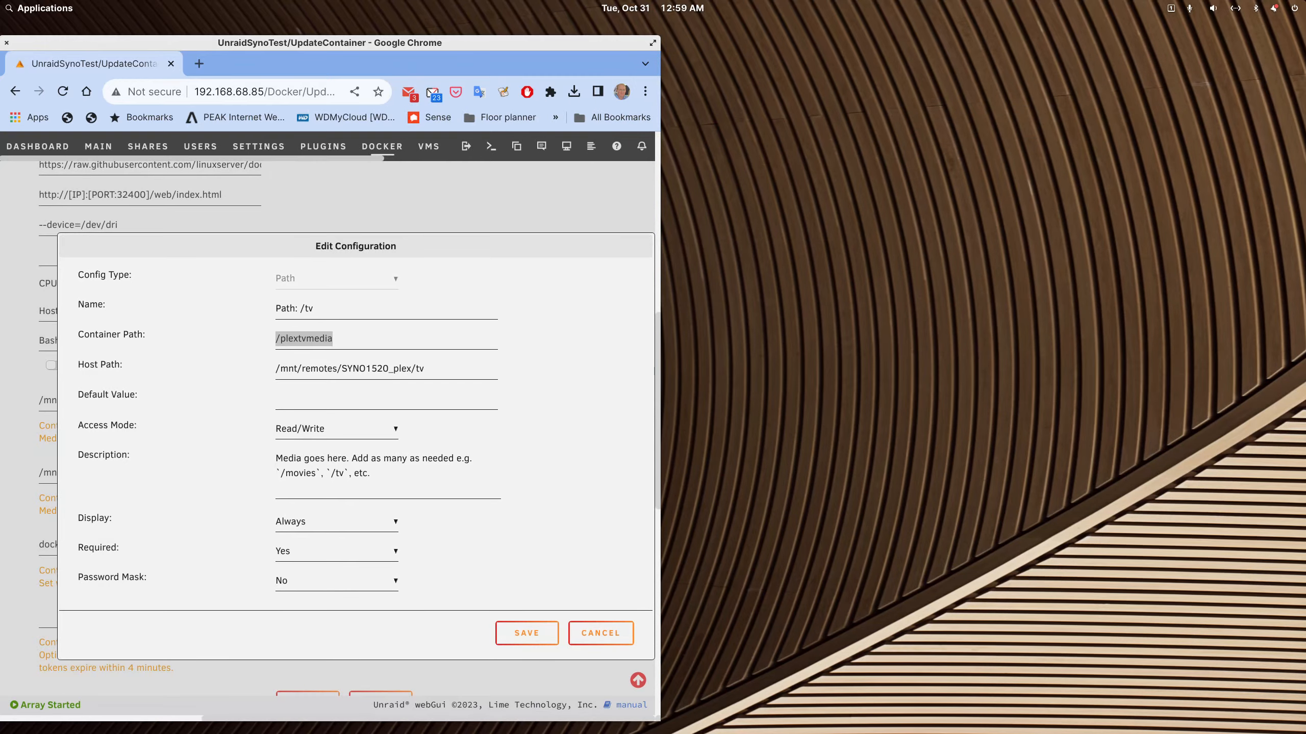
Compare the SYNO1520_plex paths in the notes with the /tv host path, and close the path configuration without saving
drag(1305, 319, 818, 98)
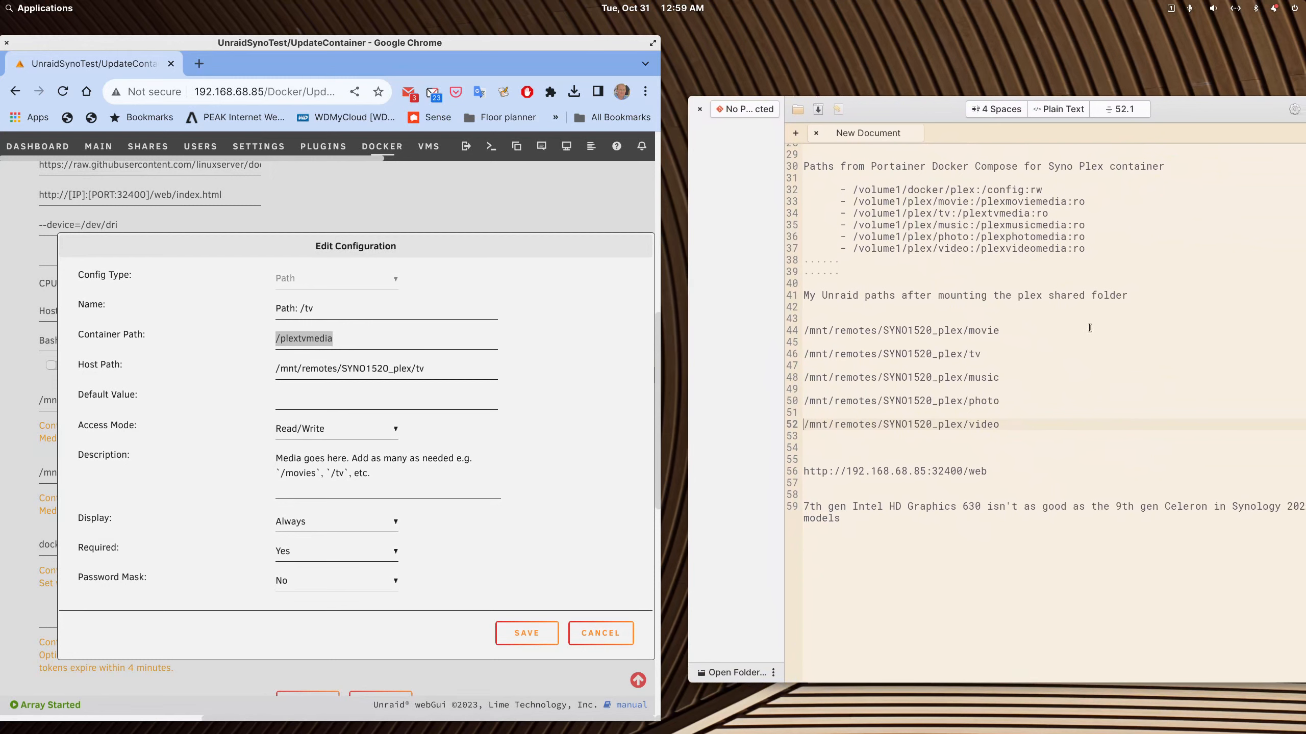
drag(961, 377, 805, 380)
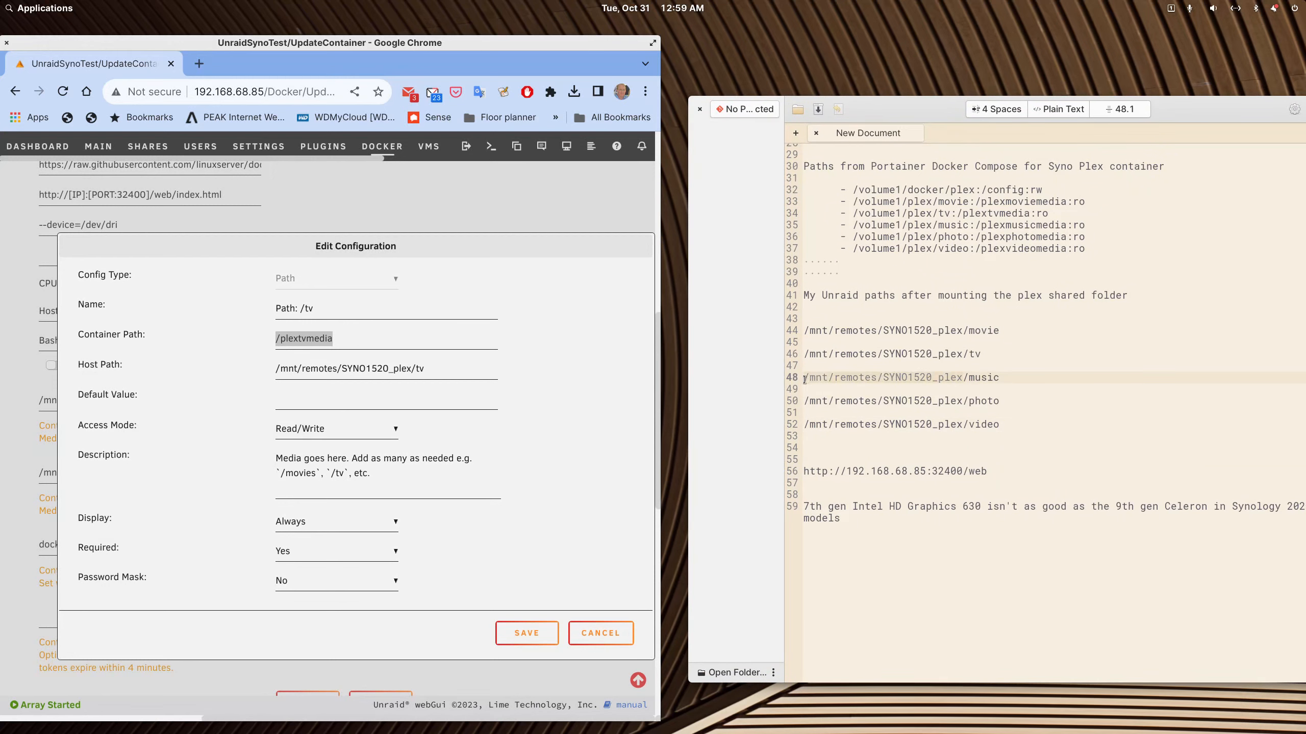
drag(995, 377, 848, 377)
click(982, 355)
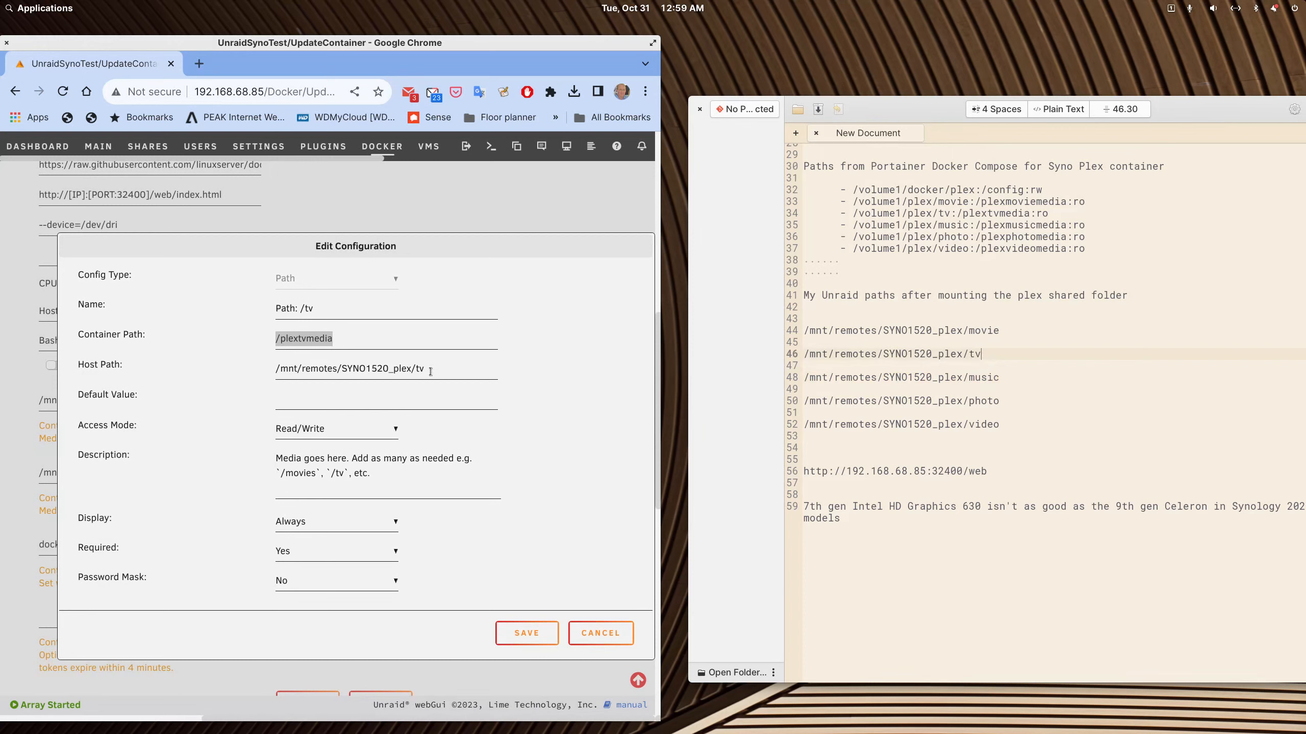
click(345, 339)
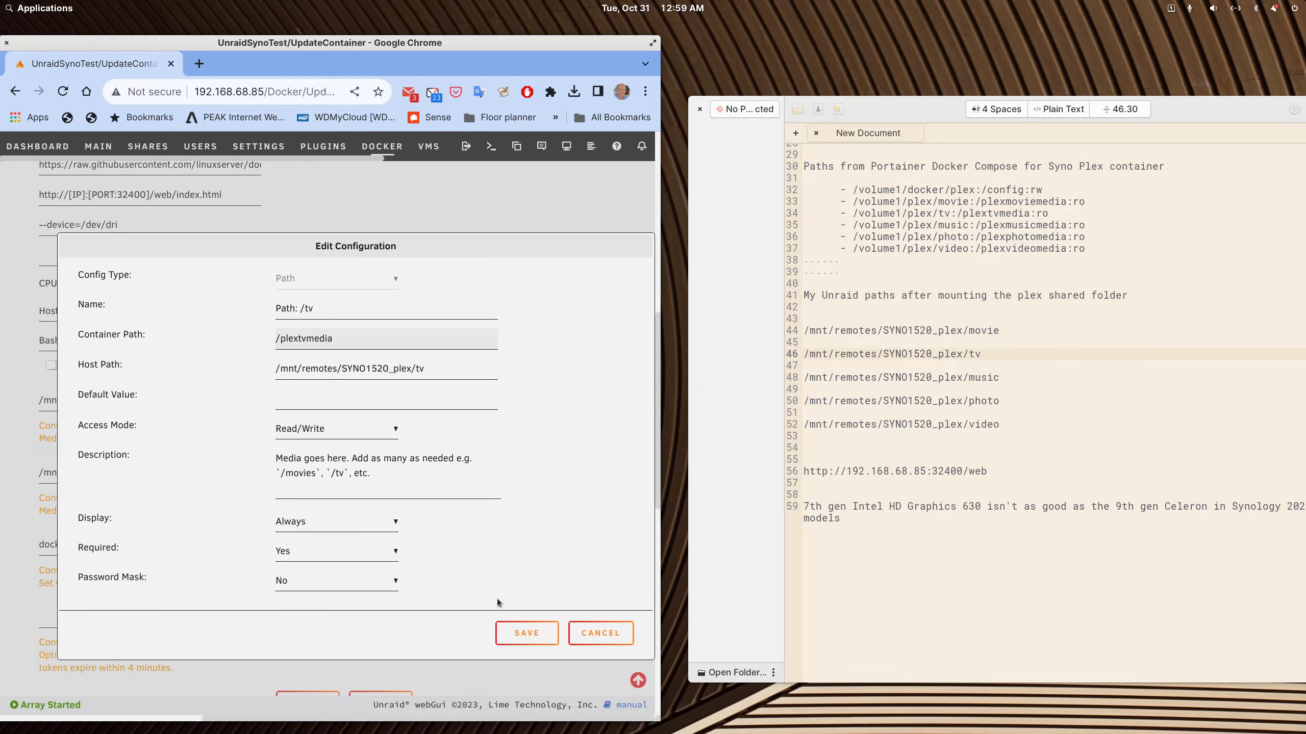
click(598, 638)
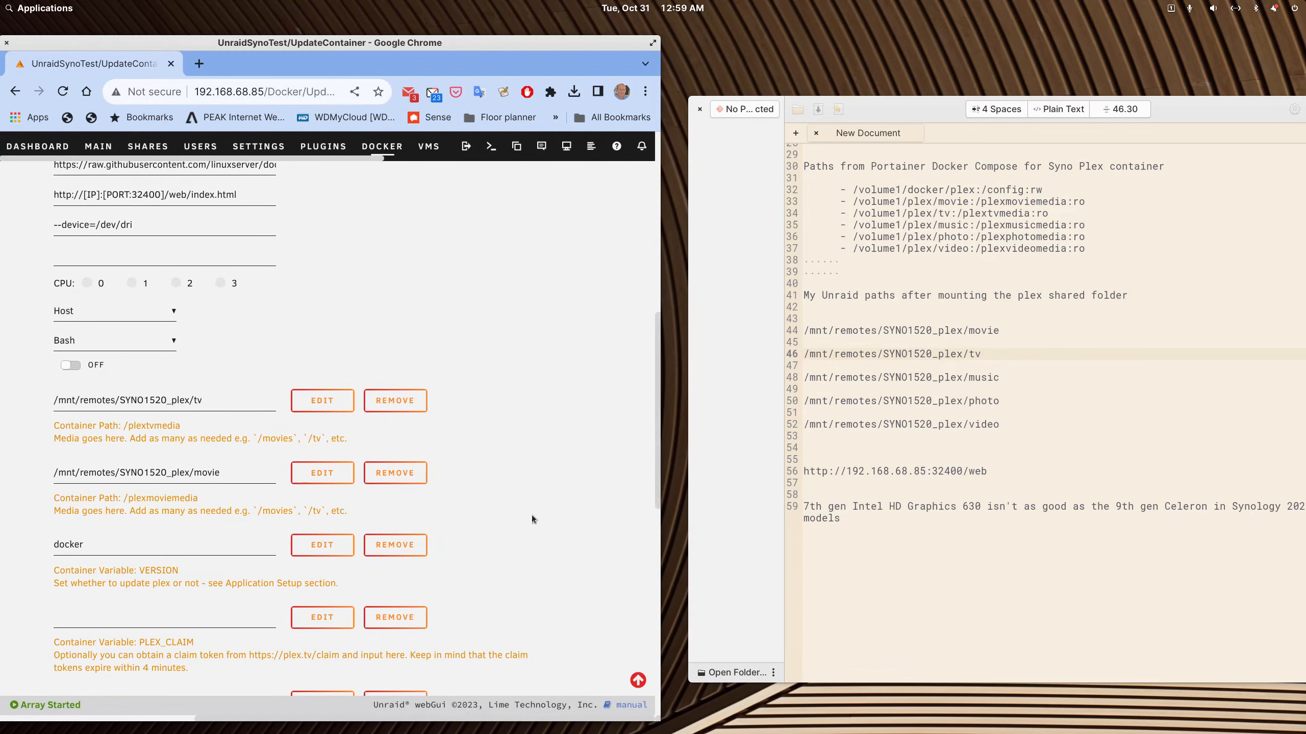
scroll(524, 550, up, 2)
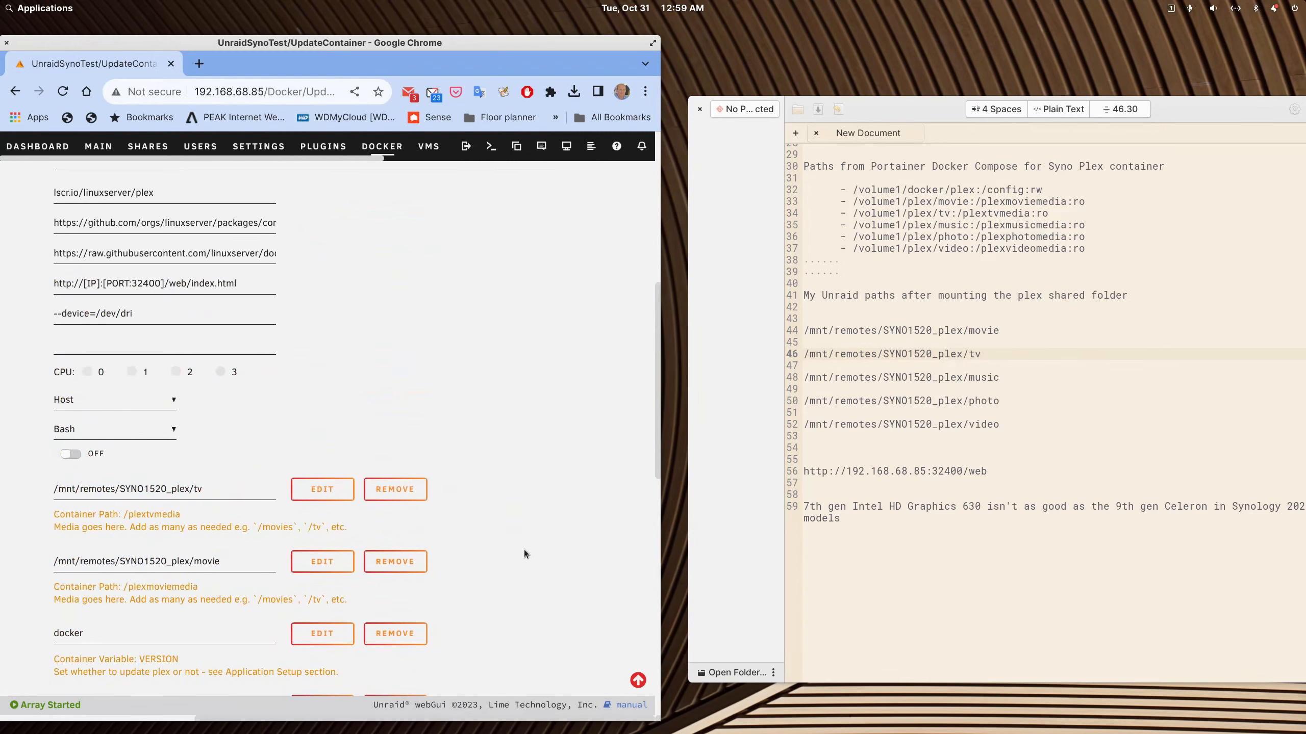
drag(856, 107, 1304, 110)
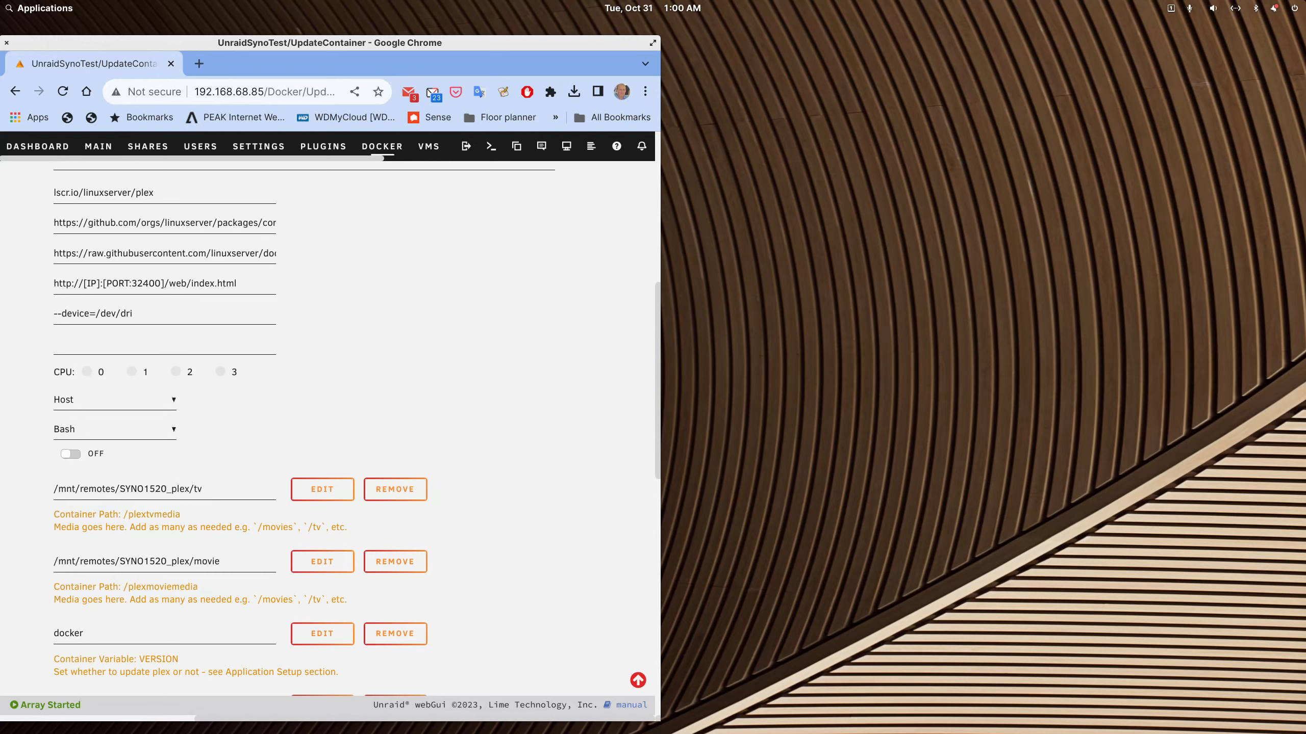
Bring Plex's Remote Access page into view and stop the Synology plex container in Portainer
drag(1303, 167, 845, 99)
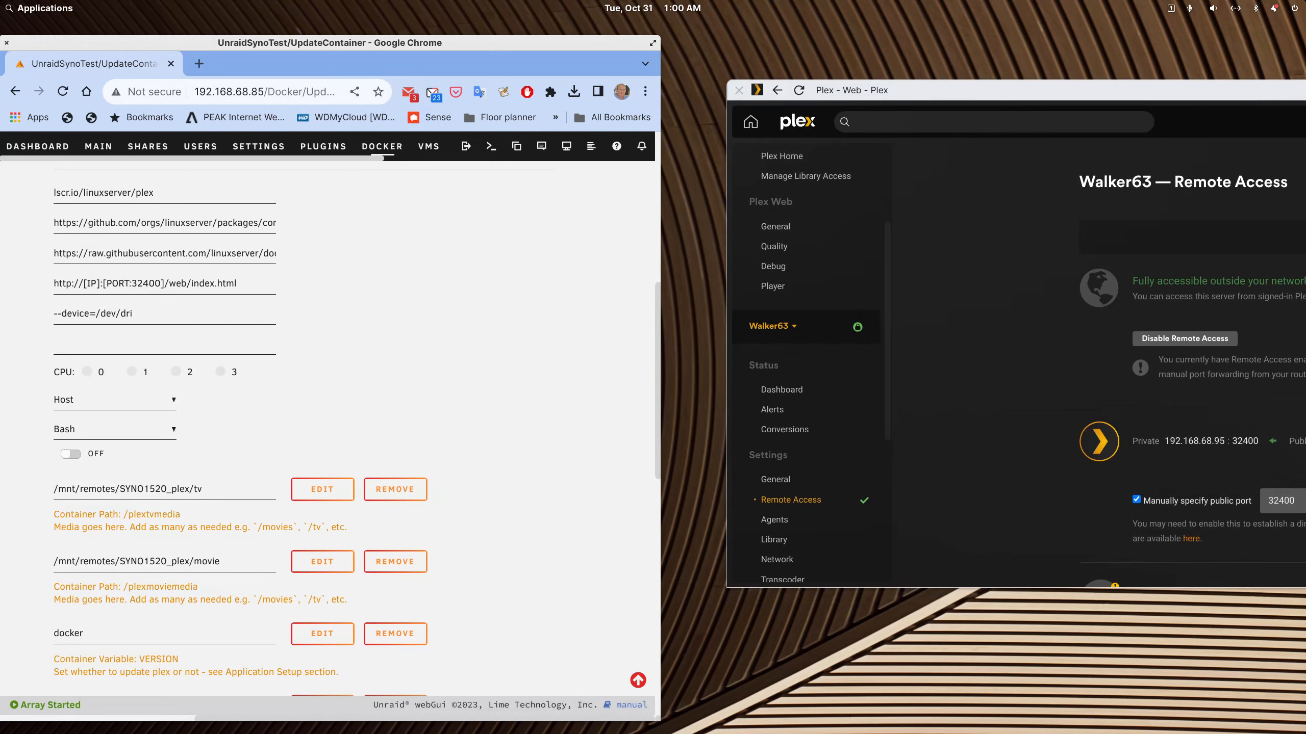
drag(1305, 119, 1133, 87)
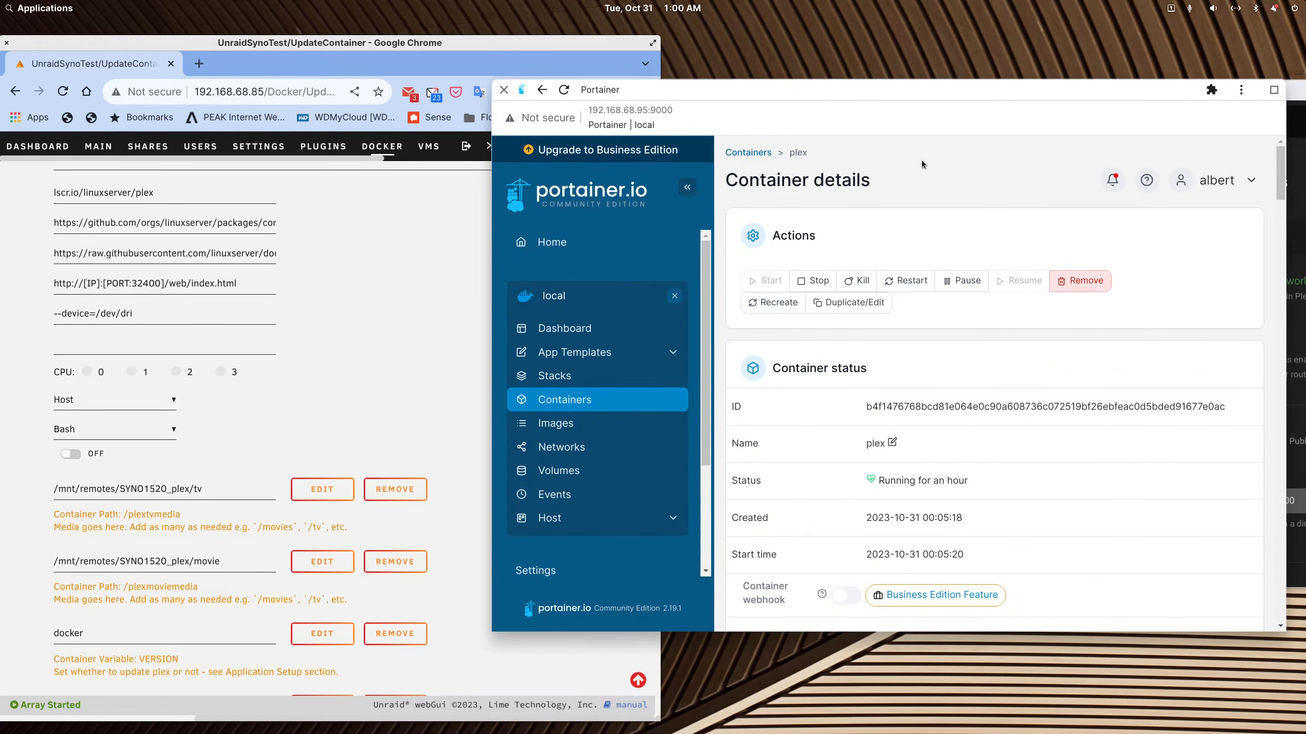
drag(948, 96, 932, 93)
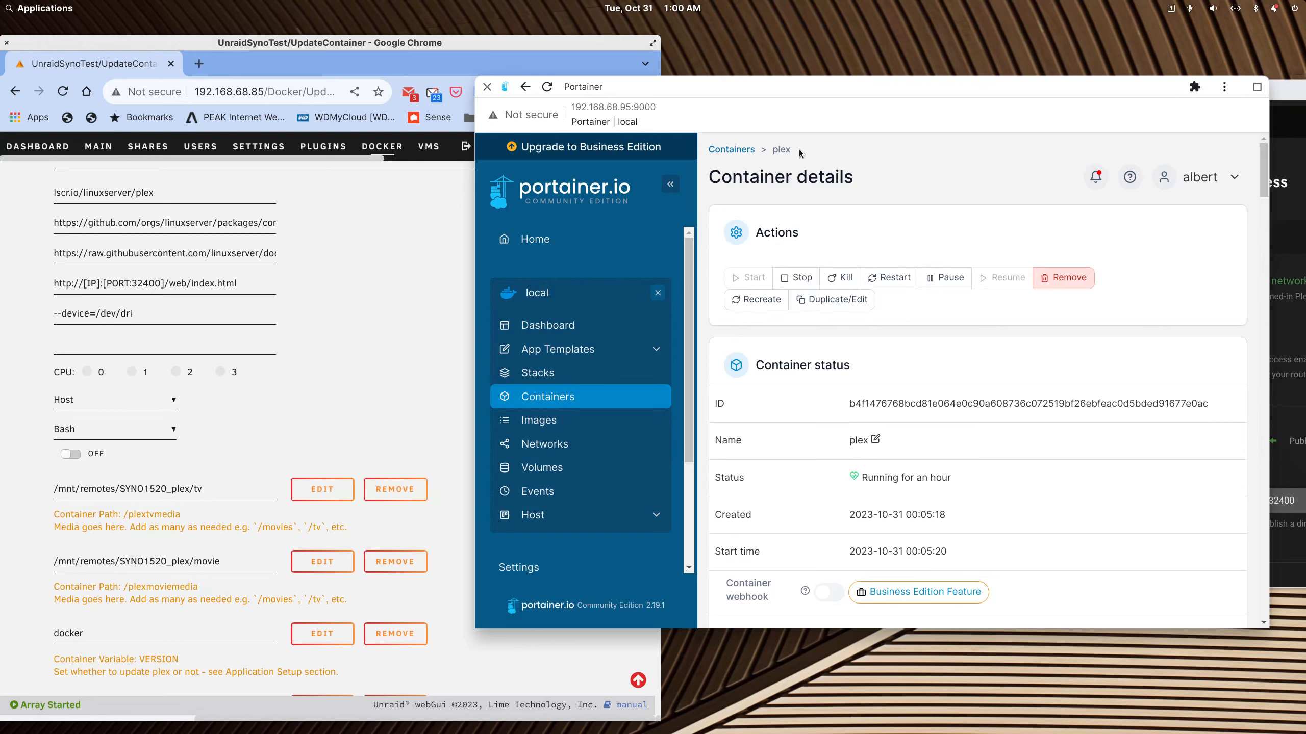
click(797, 279)
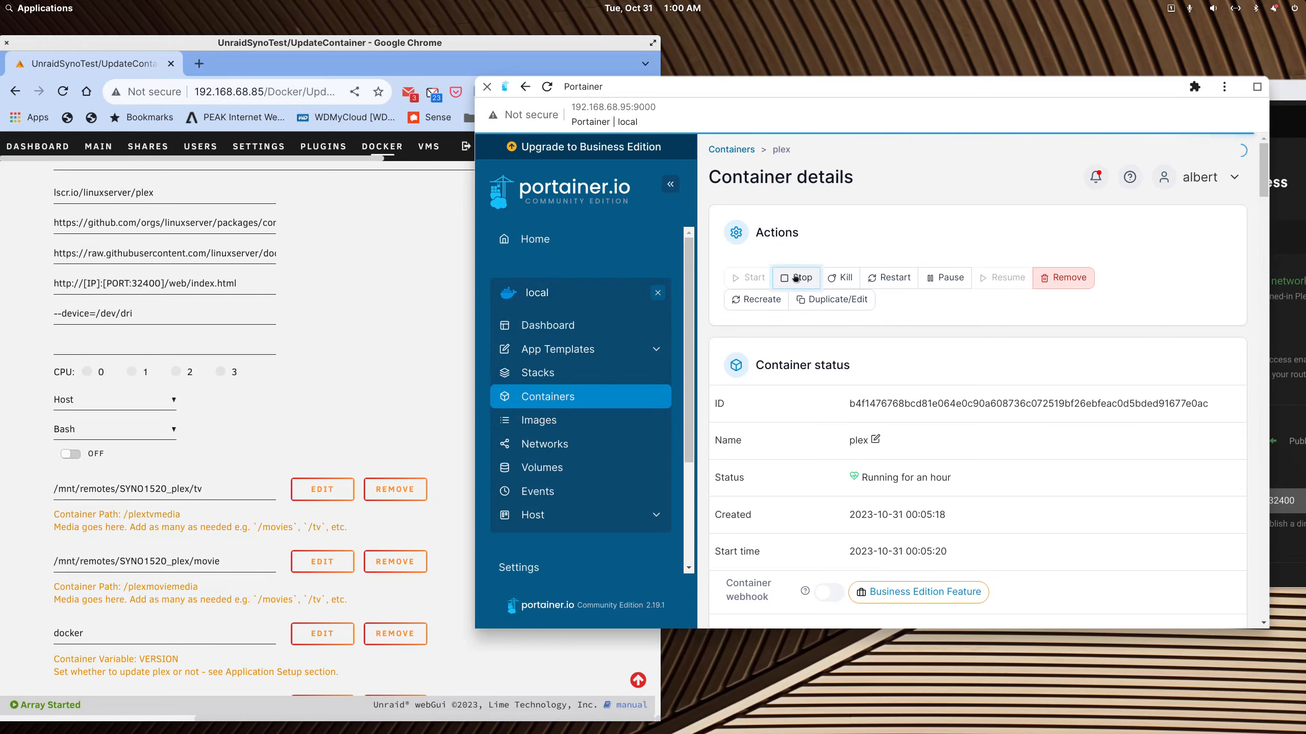
drag(828, 84, 1305, 85)
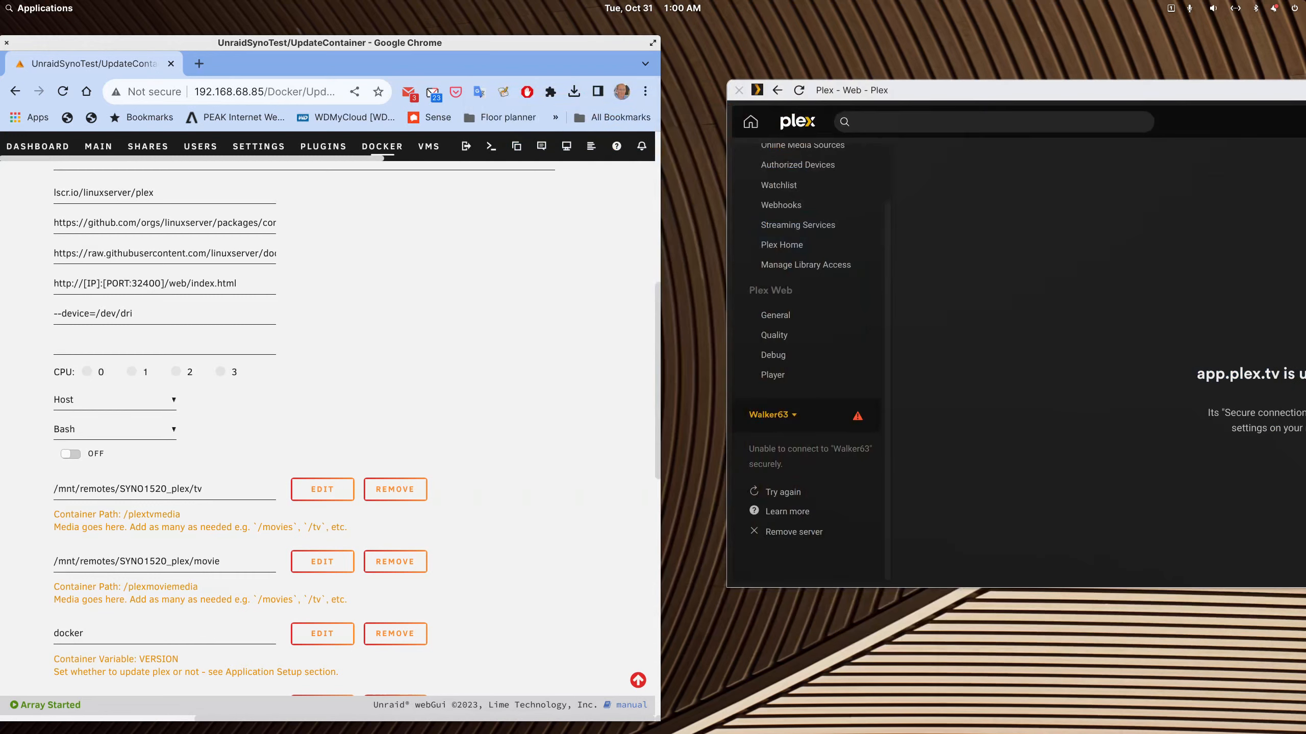
Switch to Plex Web and check the availability of the servers in its server list
key(alt+Tab)
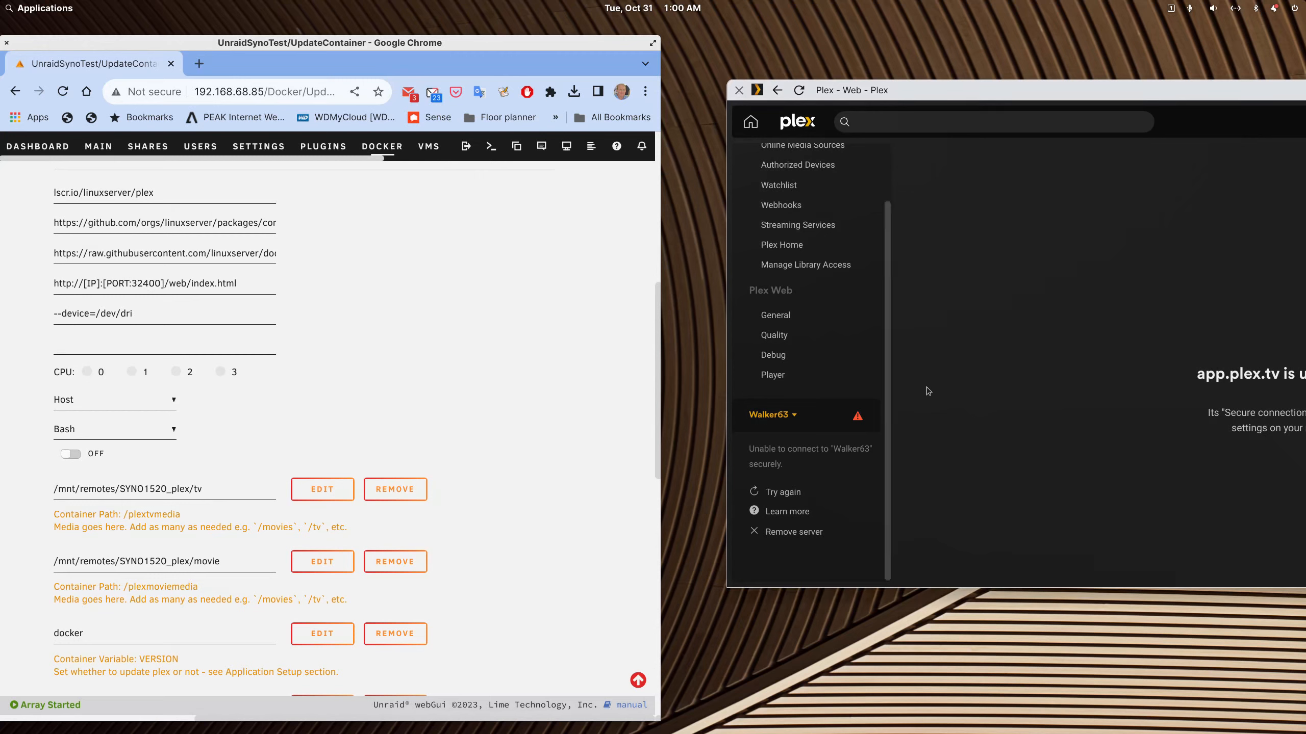
click(776, 415)
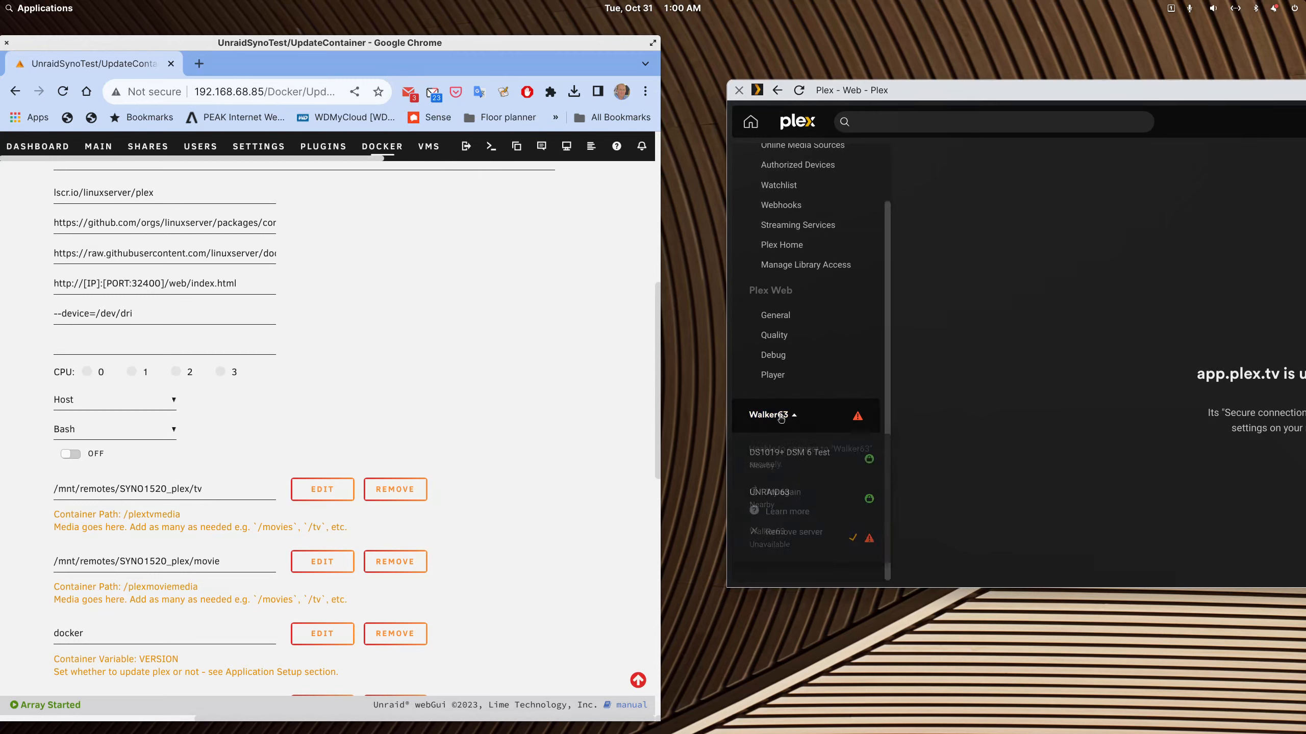
click(781, 417)
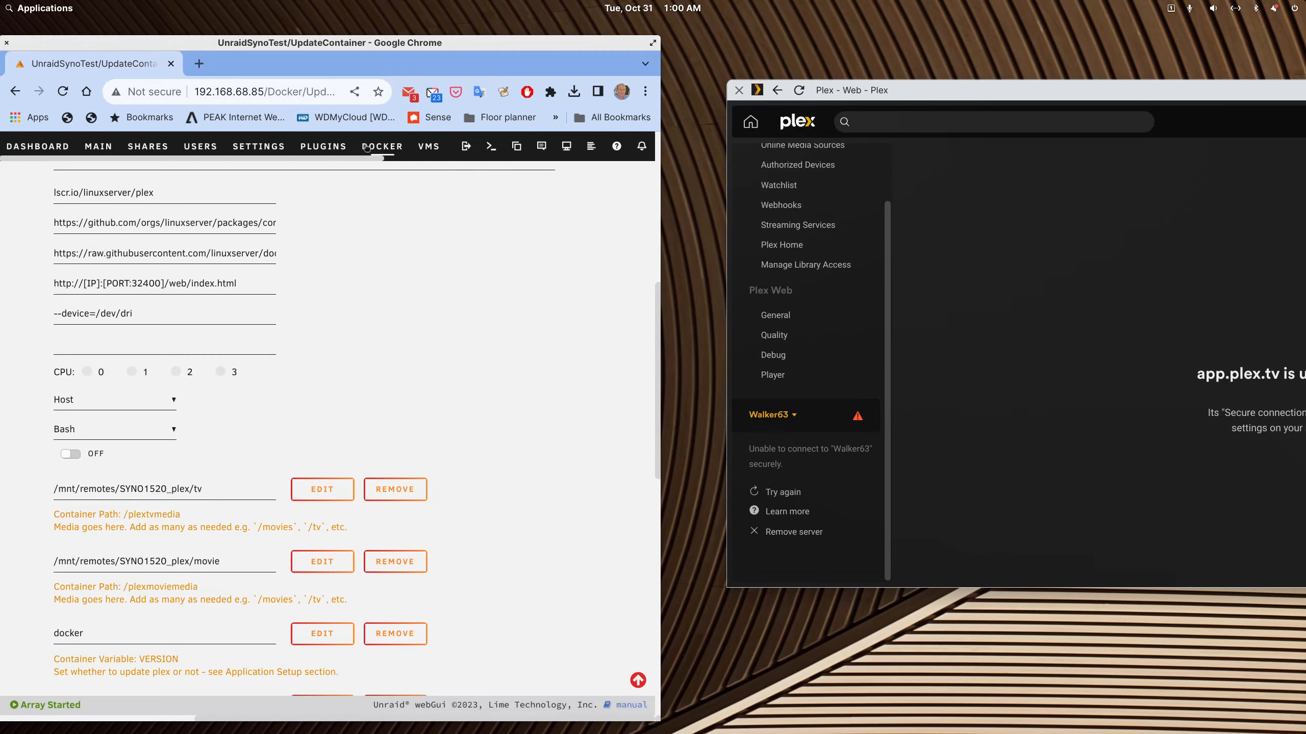
Return to Unraid's Docker container list and start the plex container
click(15, 91)
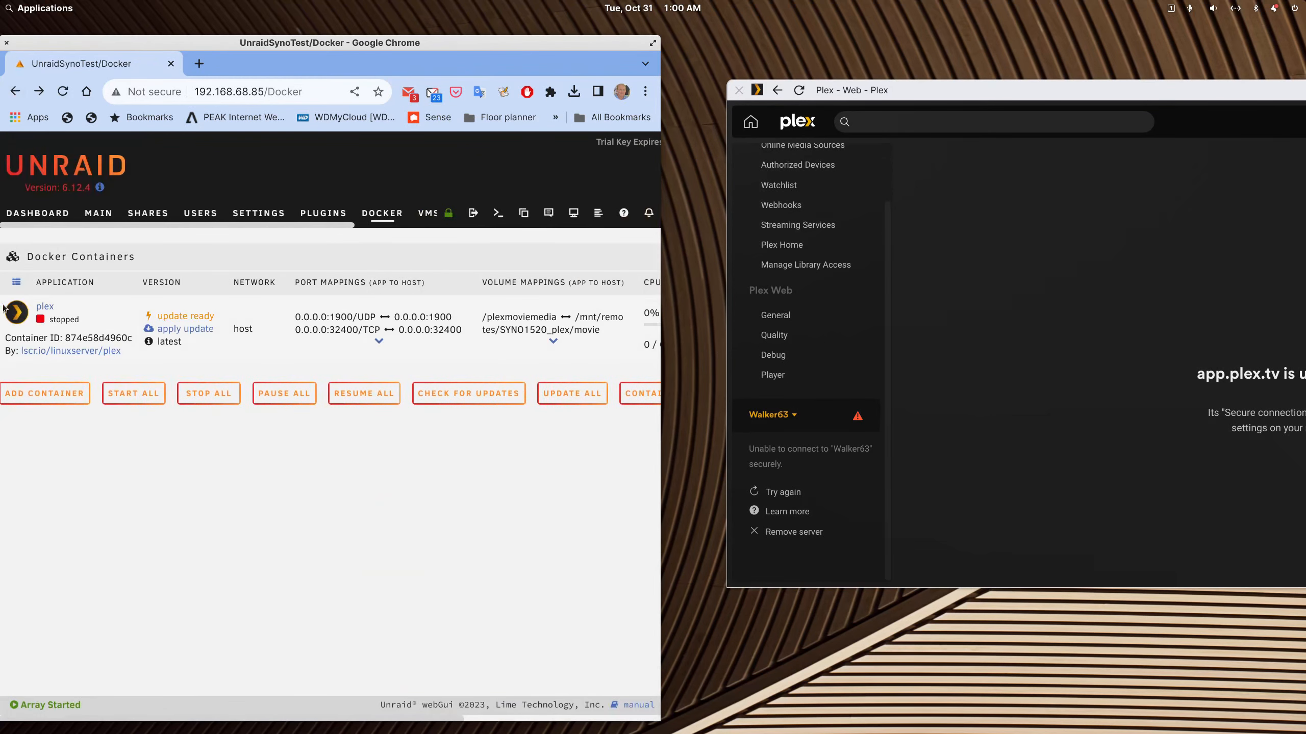
click(15, 313)
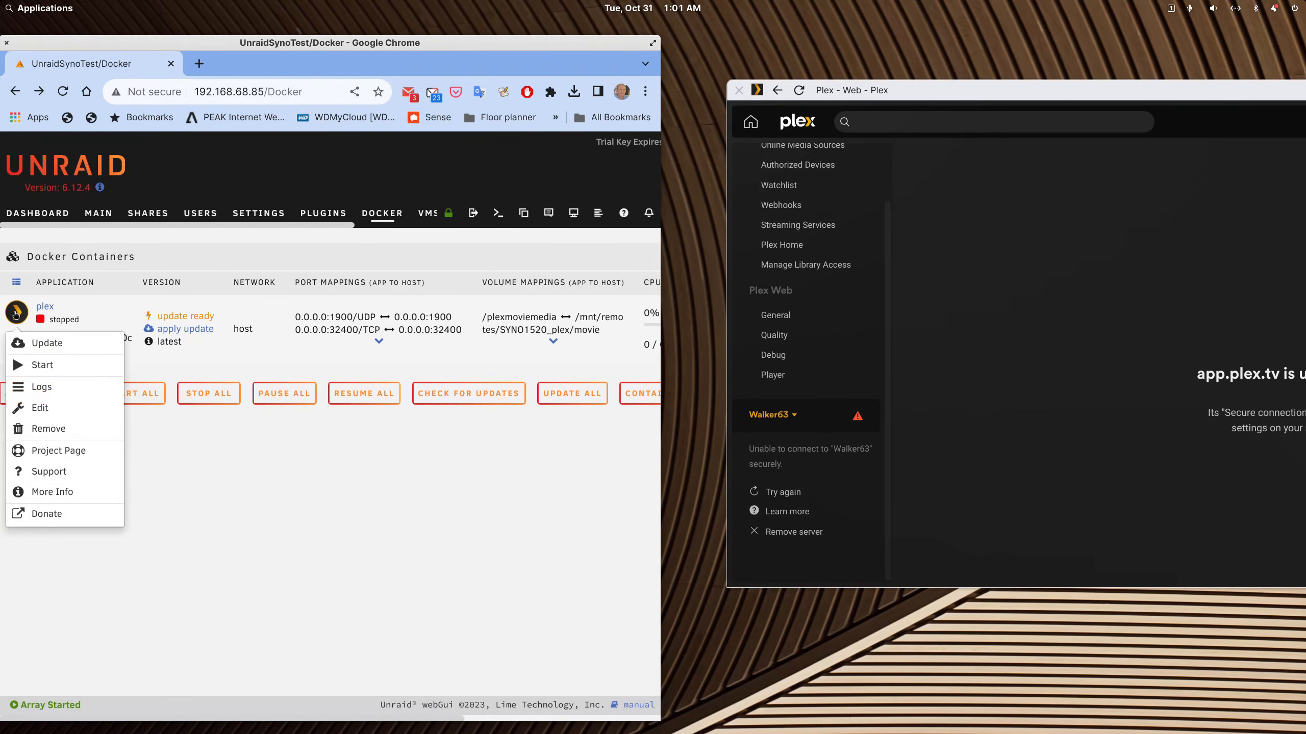
click(42, 365)
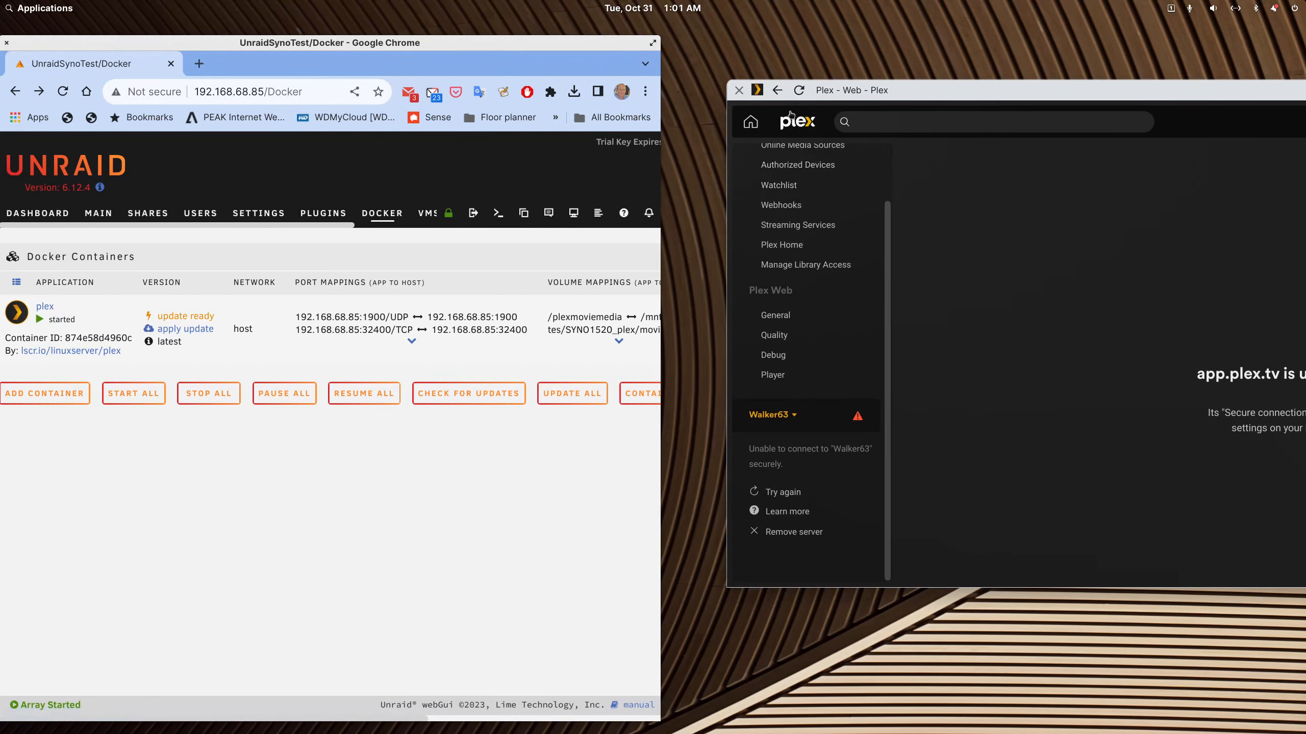
Reload Plex's Remote Access page and highlight the last part of the server's private IP address
click(799, 90)
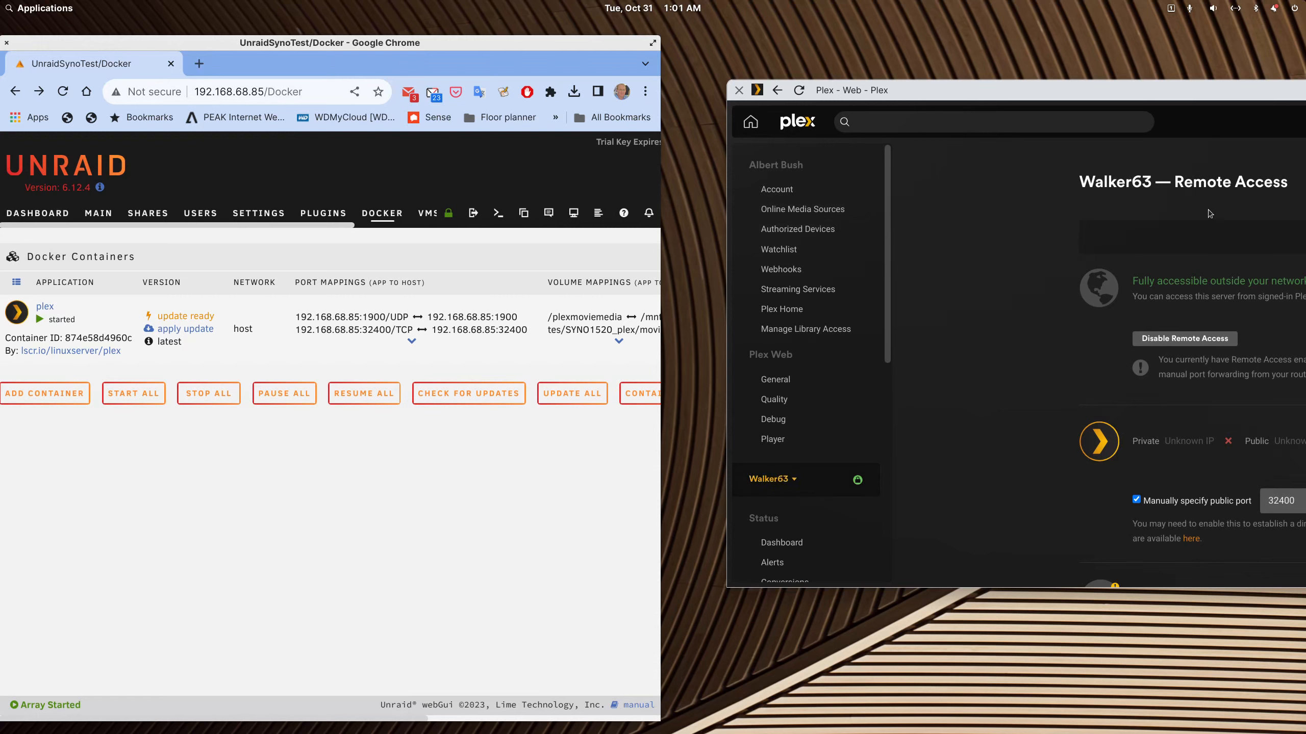
drag(1219, 89, 1207, 88)
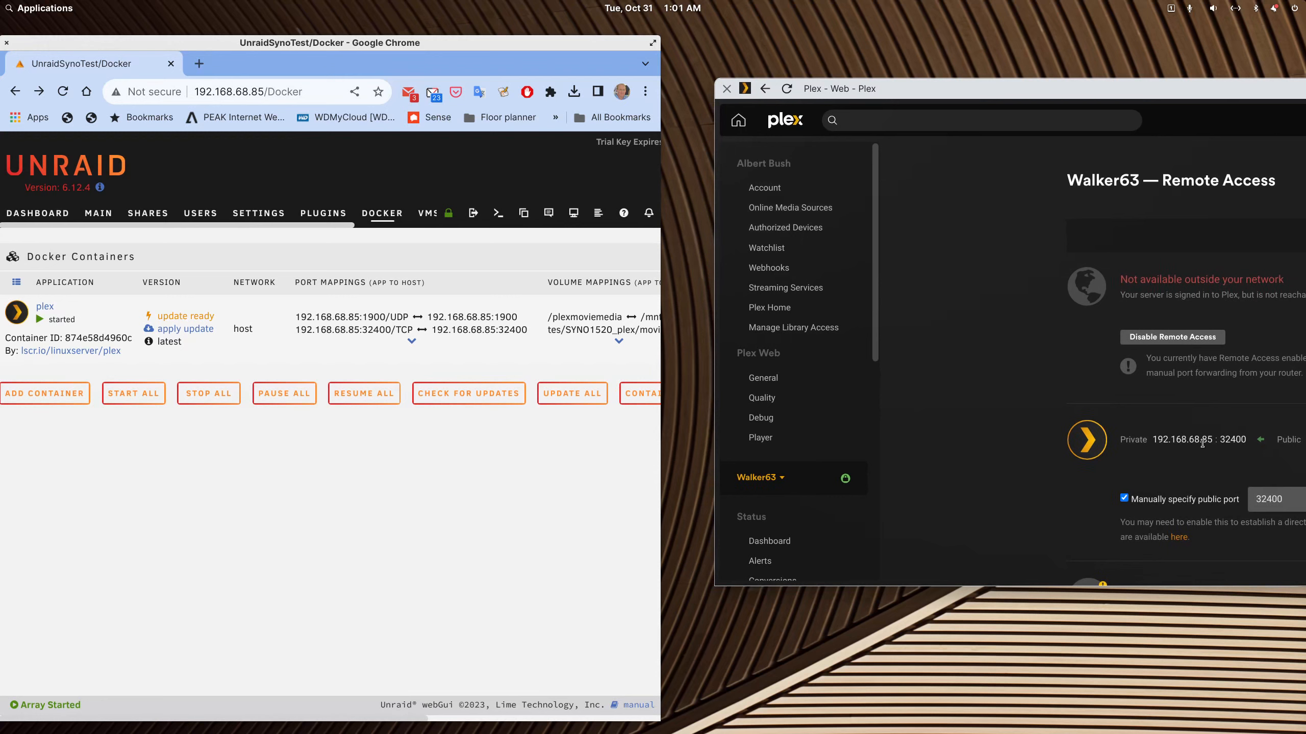
drag(1202, 444, 1212, 441)
scroll(799, 465, down, 5)
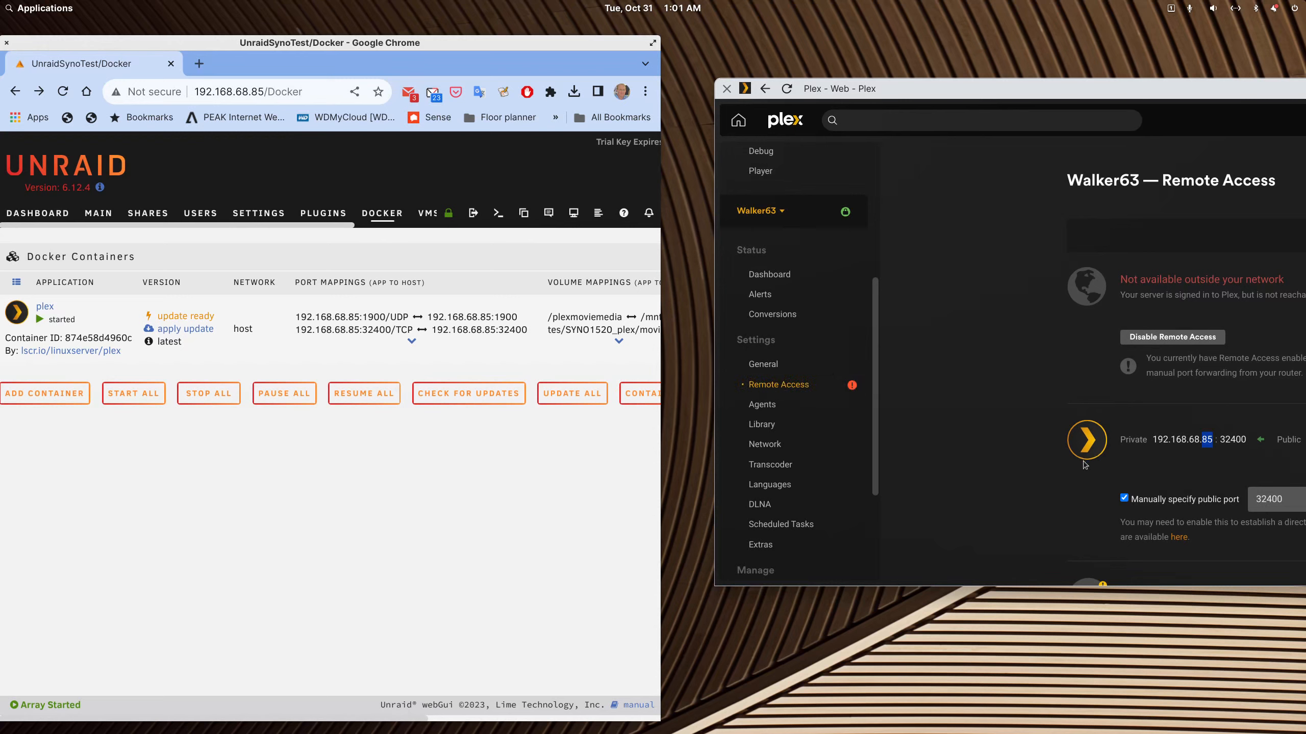
Open Unraid's Dashboard and examine the processor, system, network interface and GPU load figures while plex runs
click(45, 214)
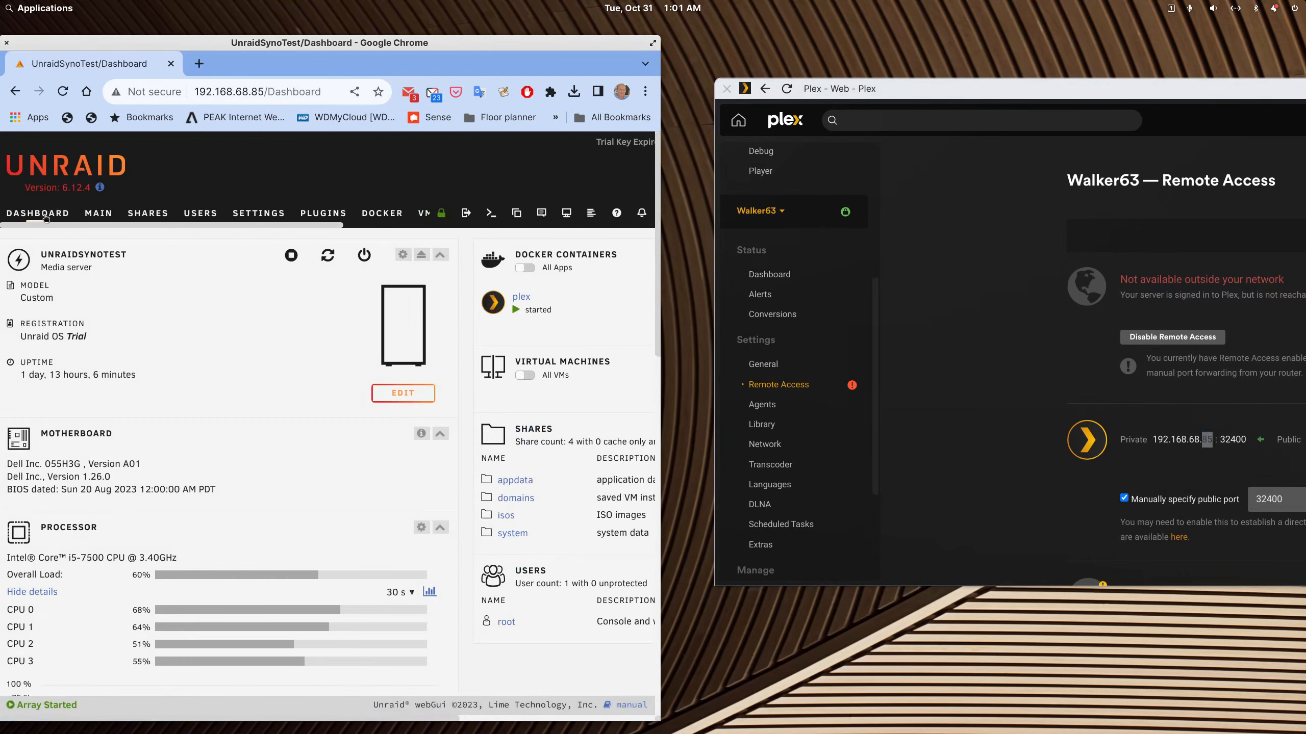
scroll(226, 425, down, 4)
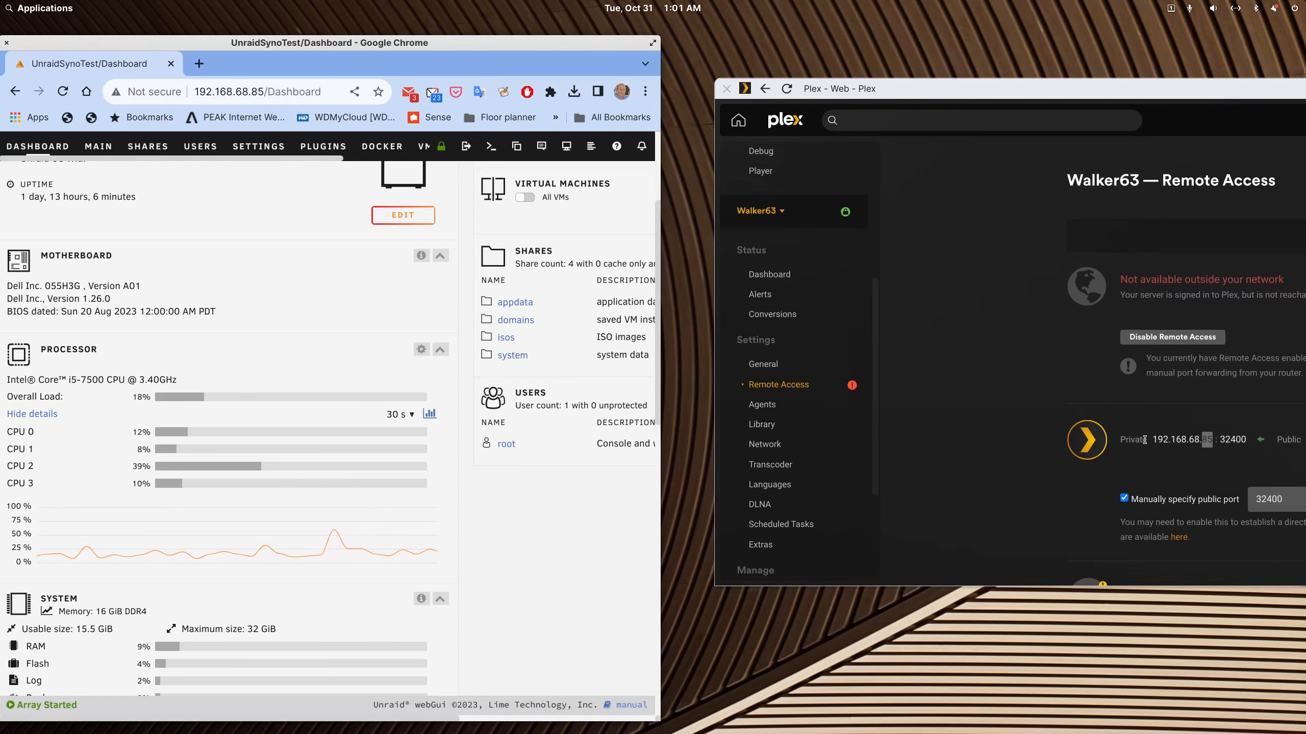
scroll(525, 535, down, 8)
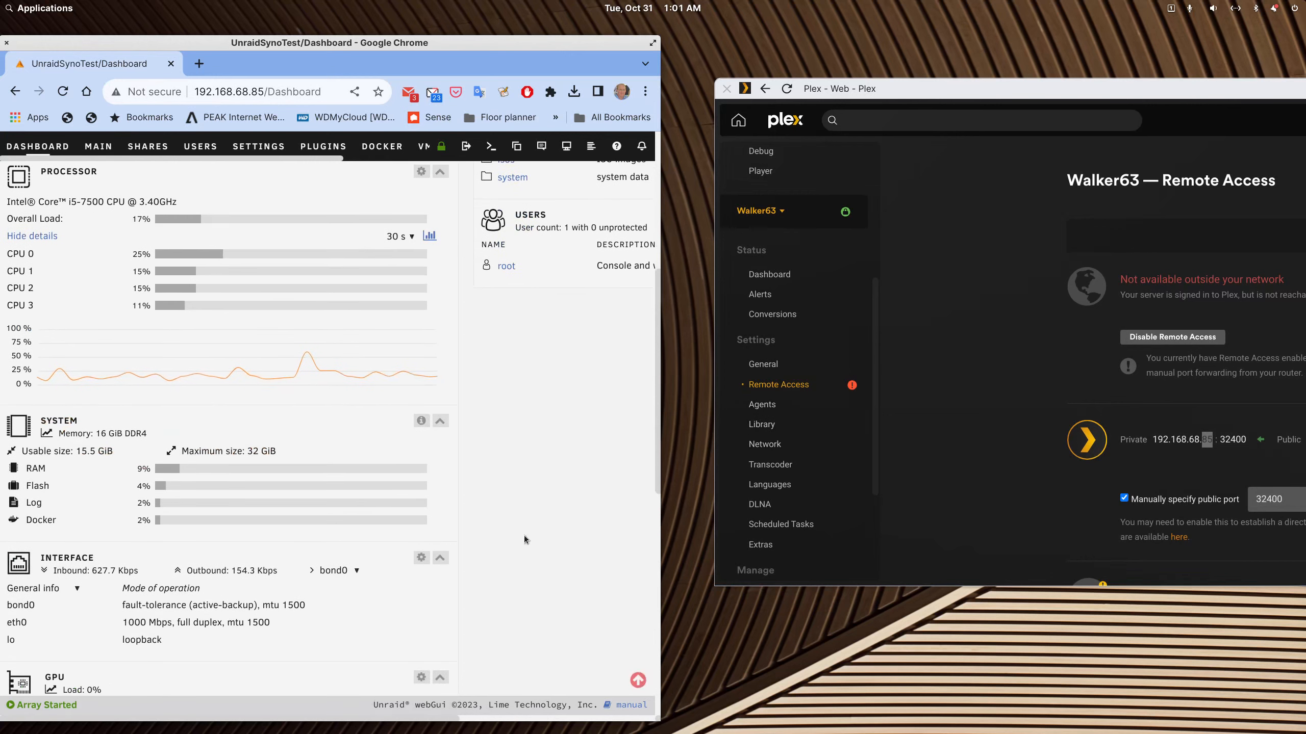
scroll(525, 535, down, 5)
scroll(525, 535, up, 3)
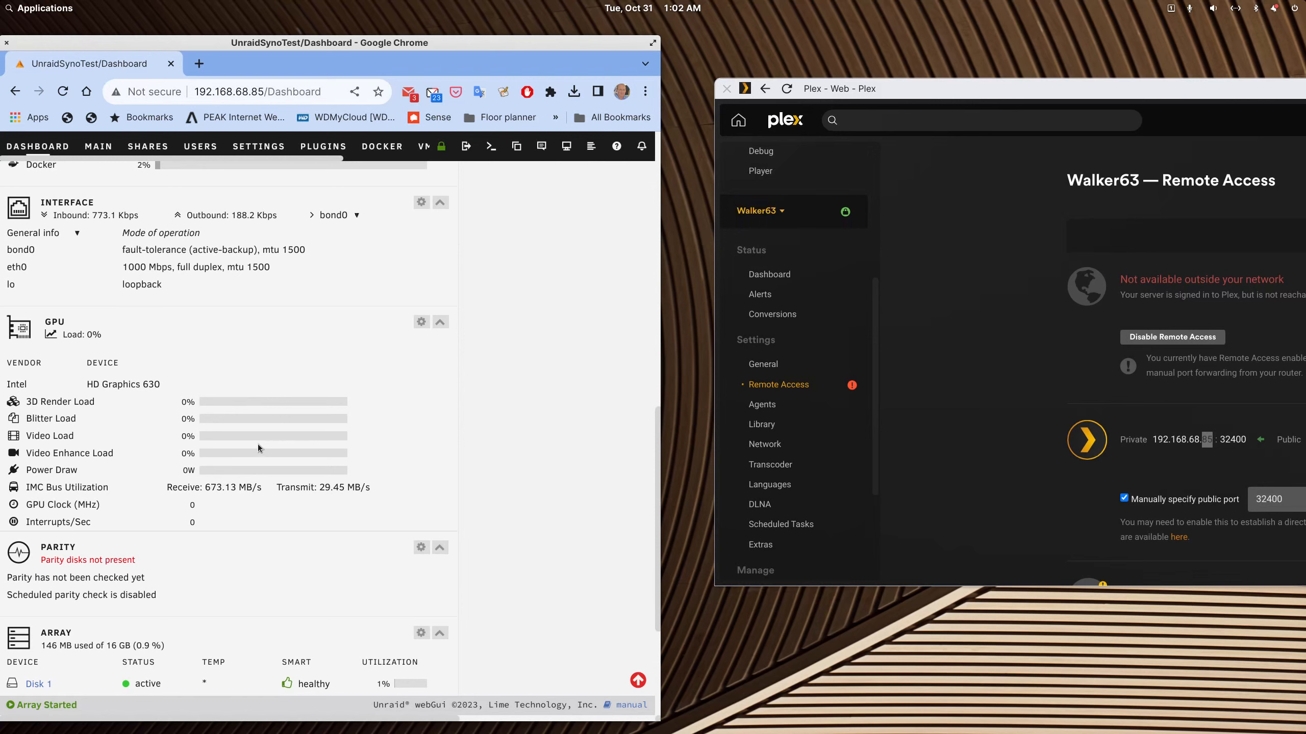
scroll(258, 451, up, 8)
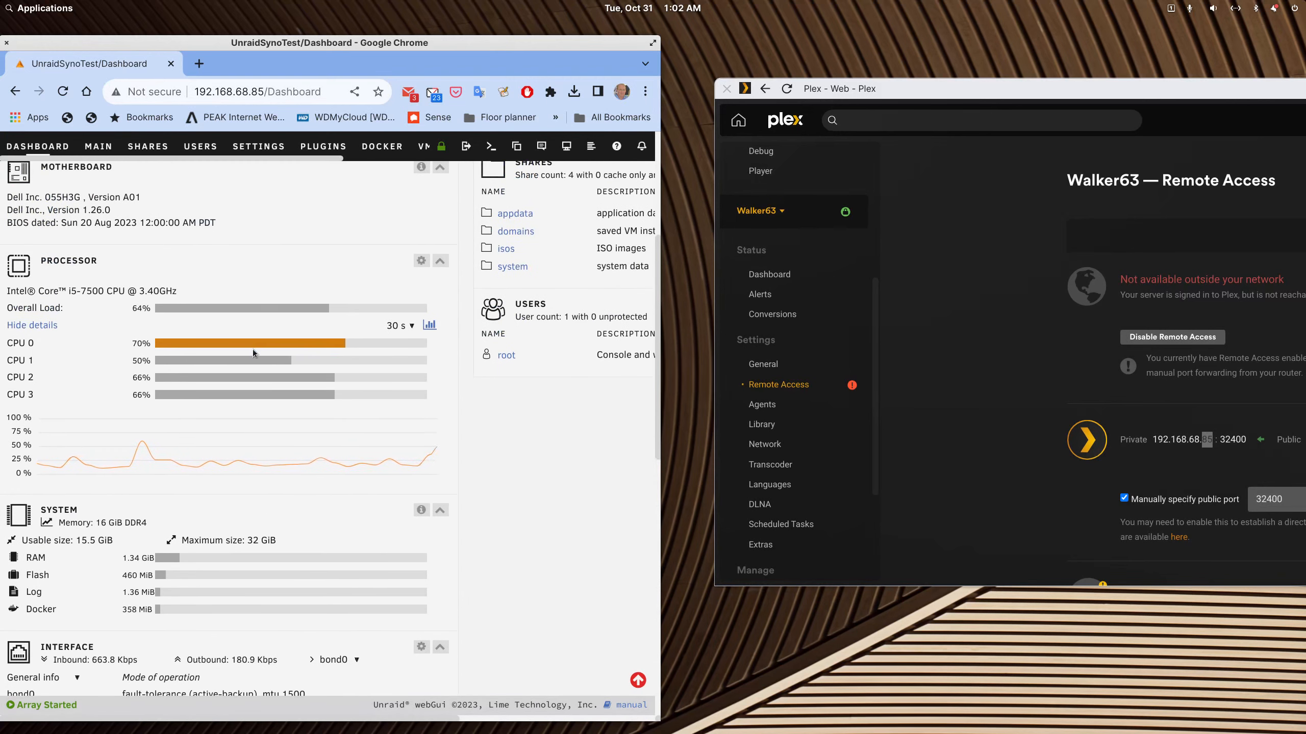
scroll(253, 349, down, 5)
scroll(253, 353, down, 5)
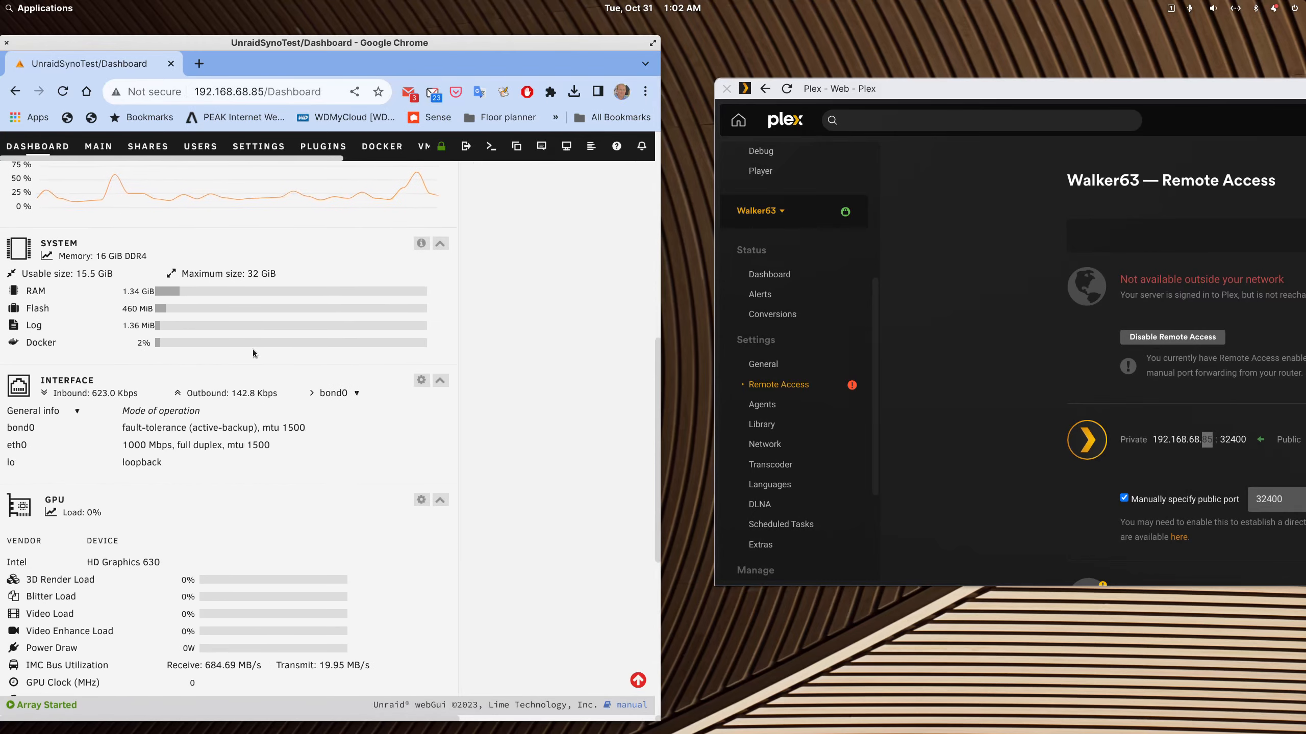
scroll(247, 360, up, 14)
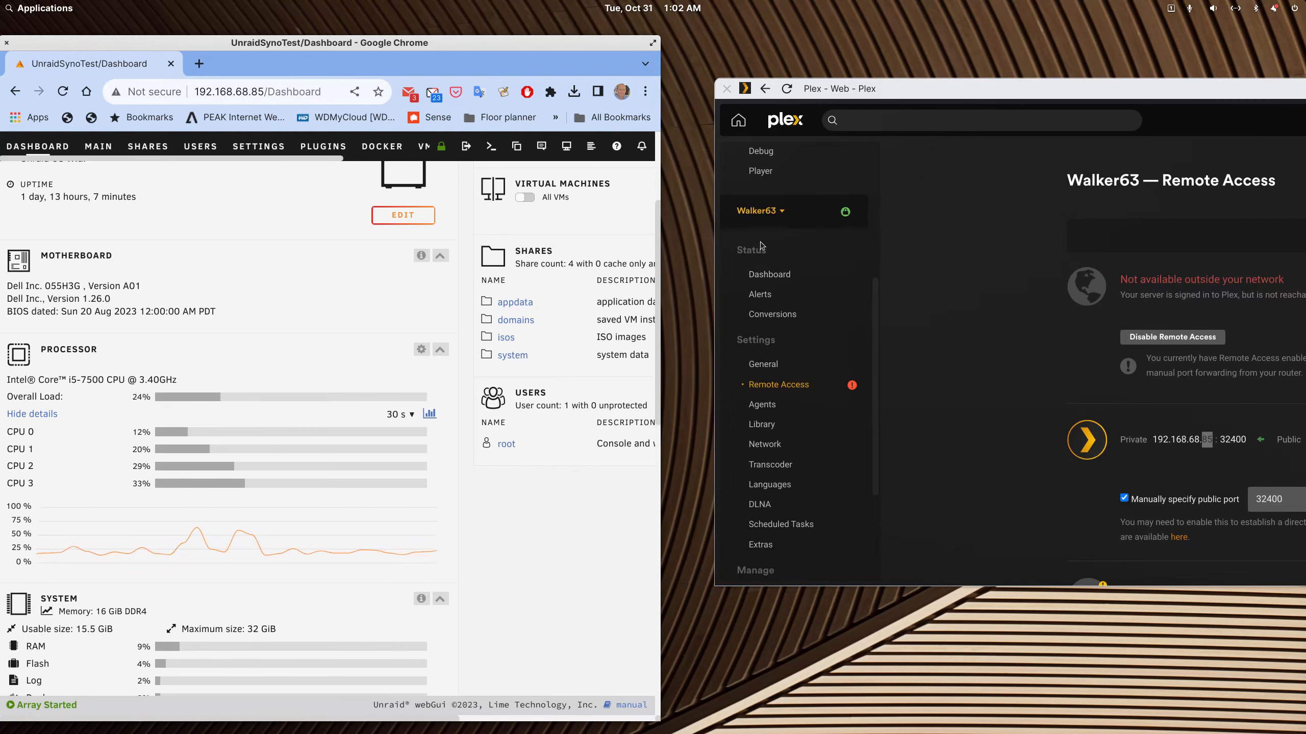
Open the server's library management page in Plex, view the TV Shows library and put that view away
scroll(792, 469, down, 3)
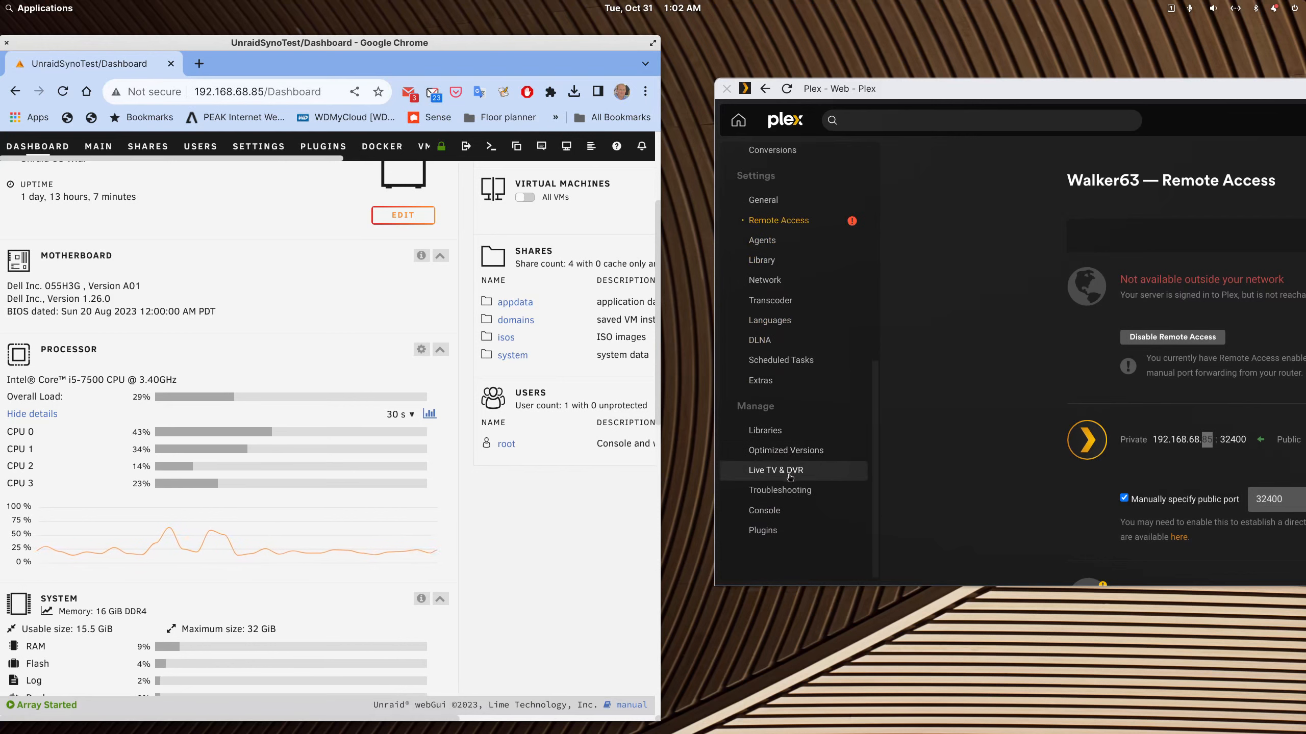
click(781, 431)
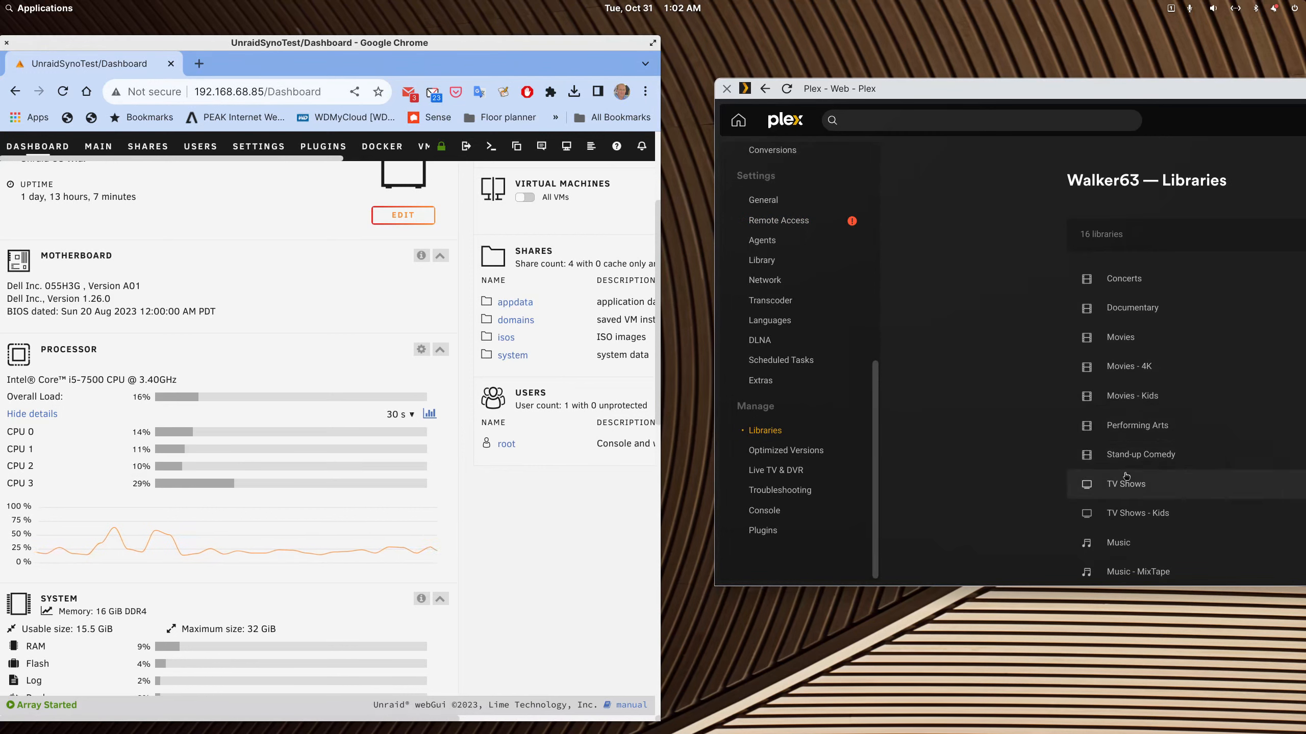
click(1145, 482)
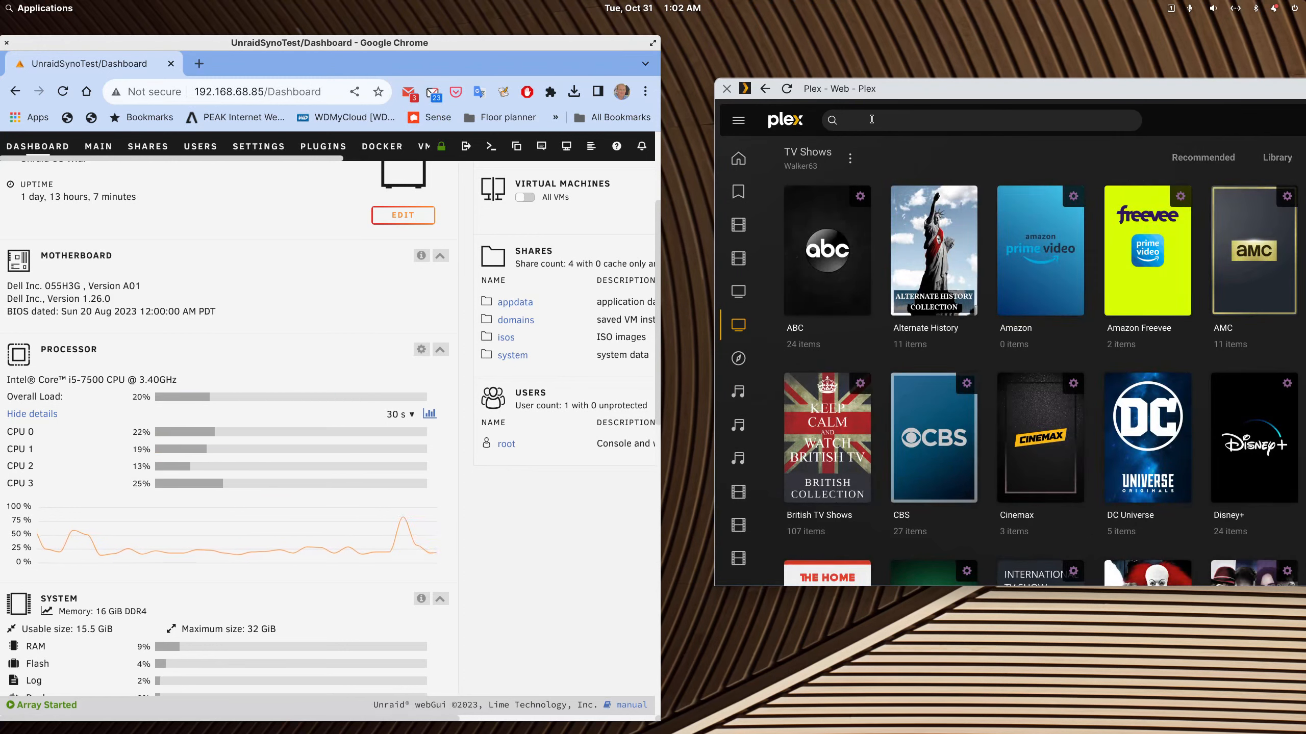
right_click(909, 87)
click(918, 98)
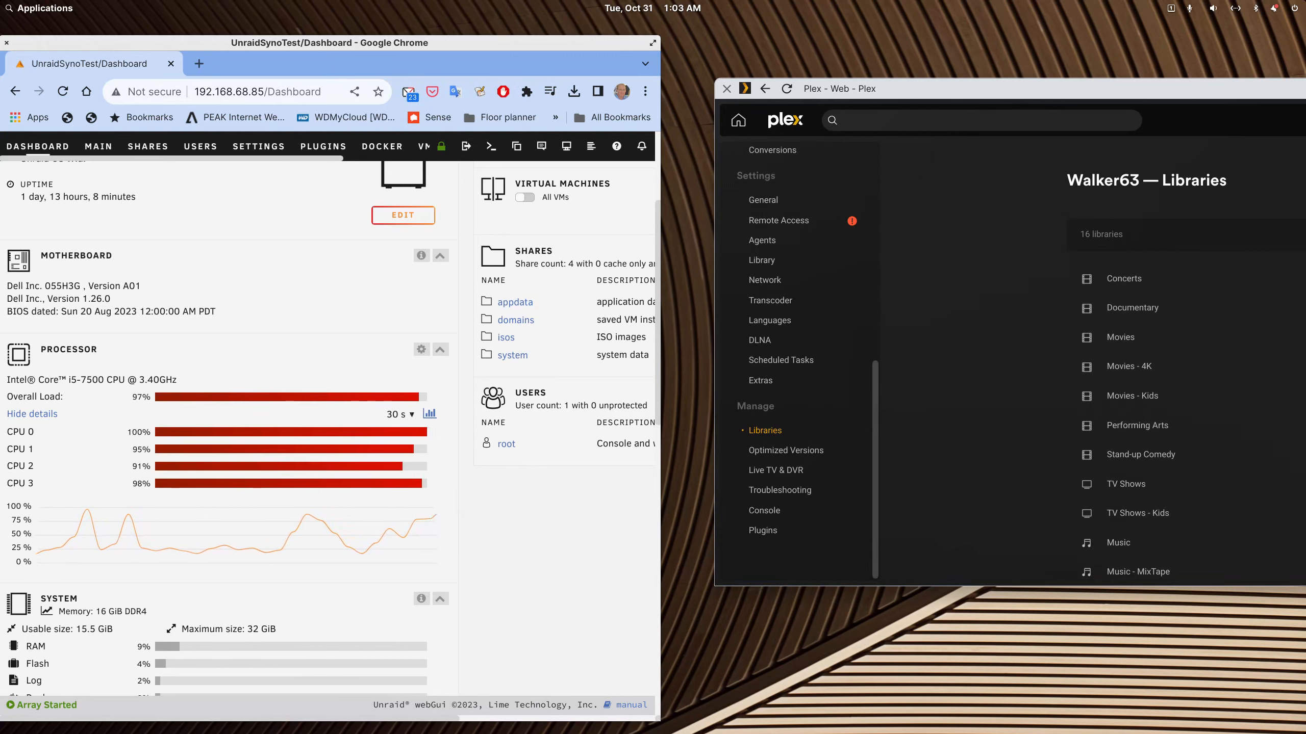
Move the Plex window fully into view and open the Walker63 server's activity dashboard to inspect the current playback
drag(1257, 96, 624, 106)
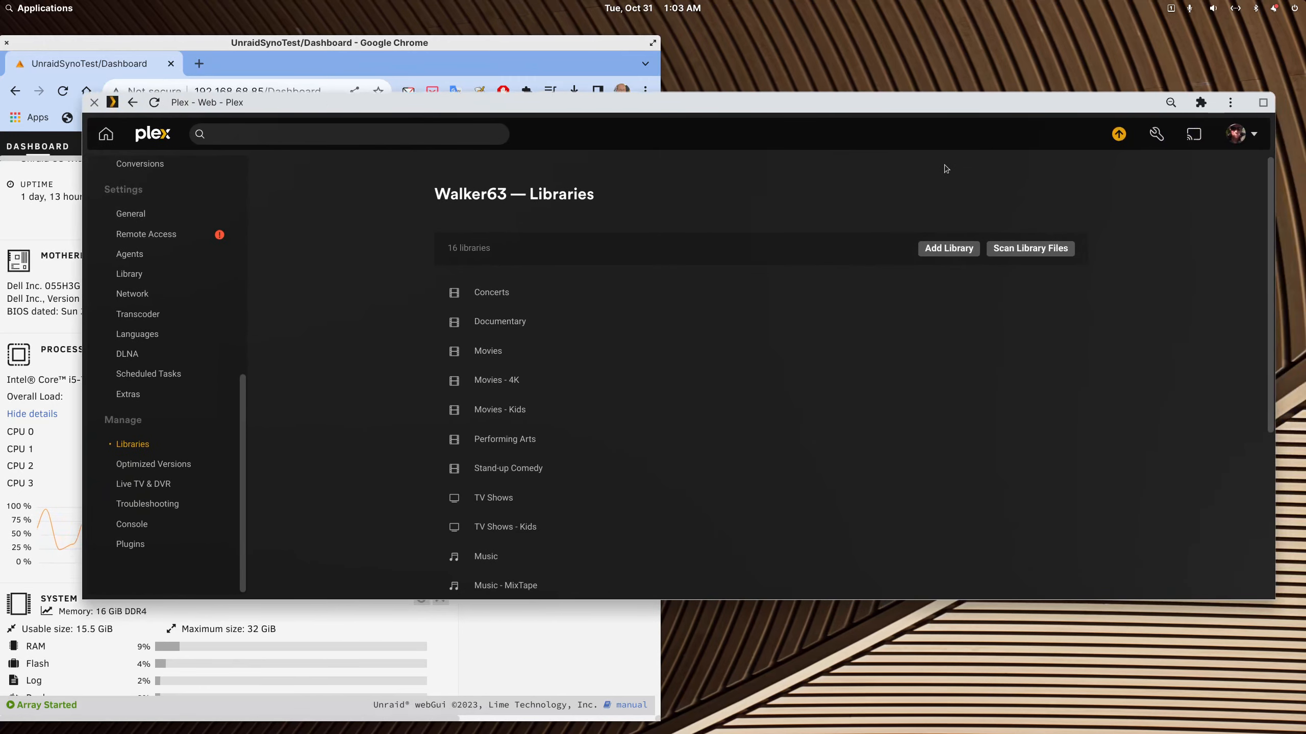
click(1118, 134)
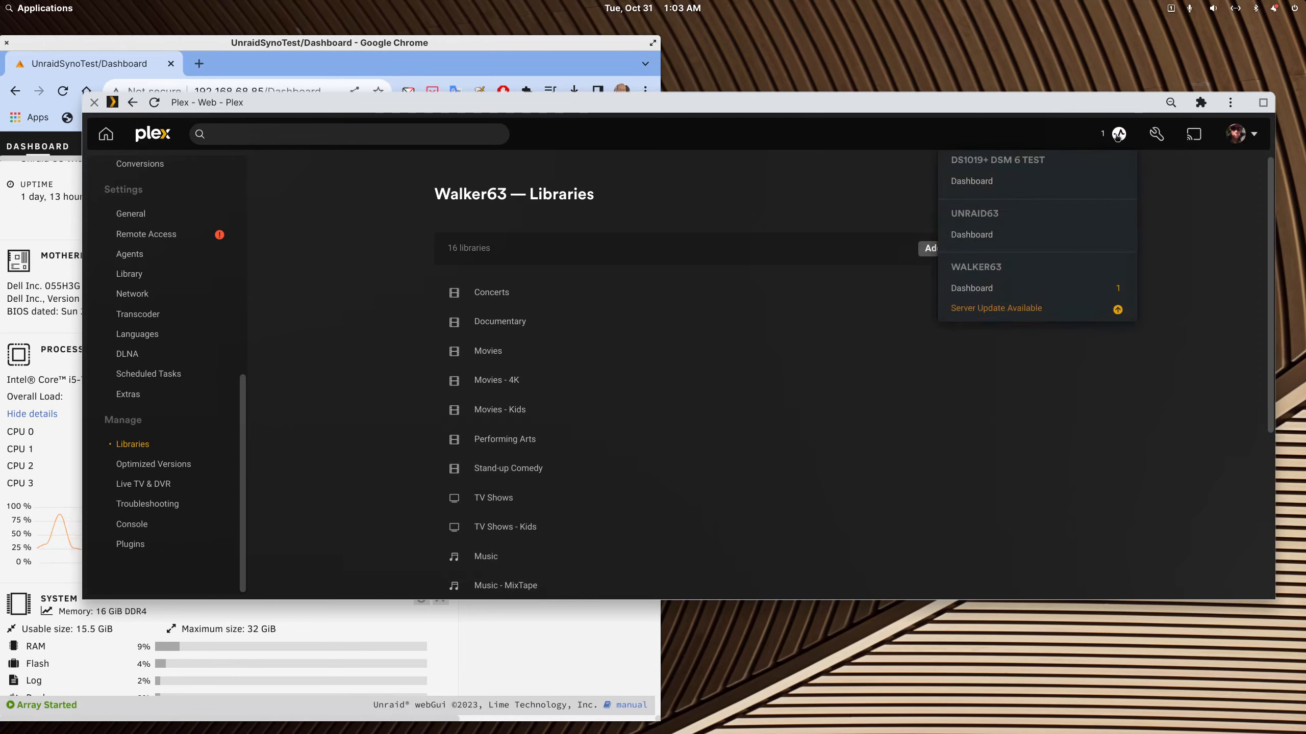
click(986, 290)
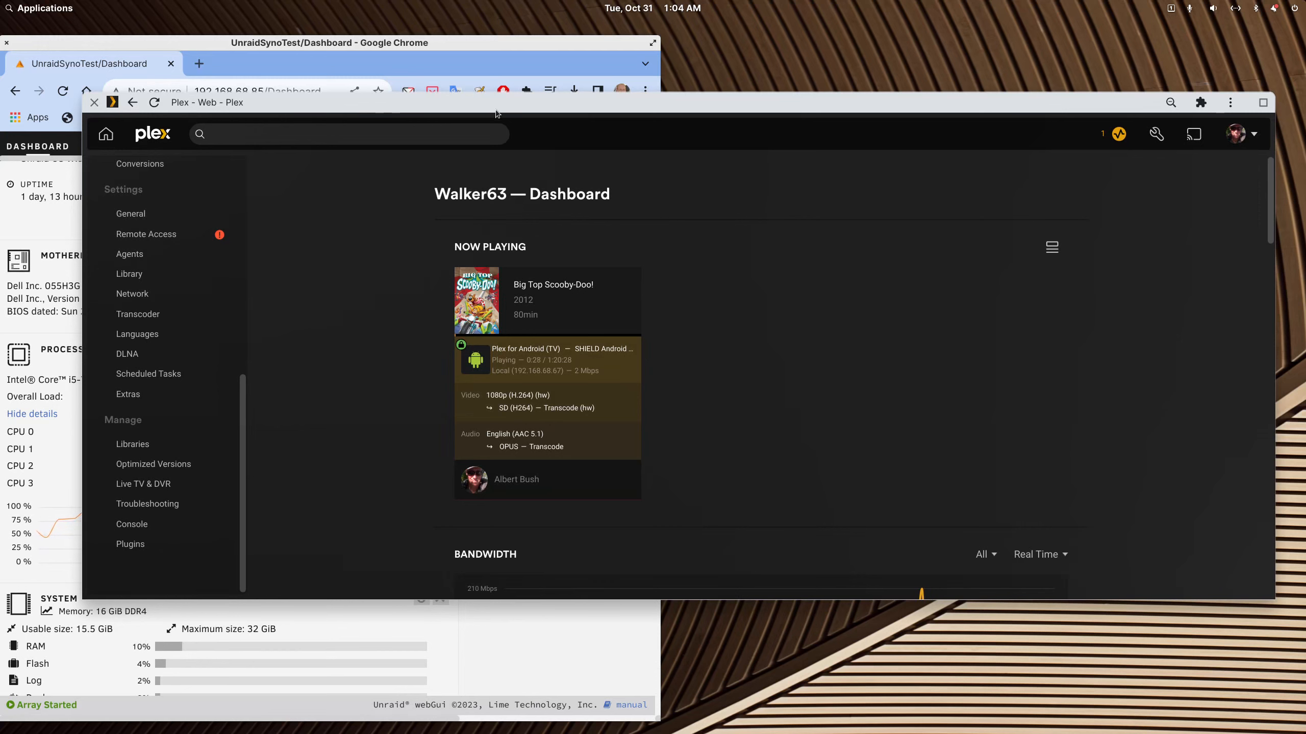
Move the Plex window aside and examine Unraid's processor and GPU load during the hardware transcode
drag(496, 112, 1305, 185)
scroll(128, 498, down, 3)
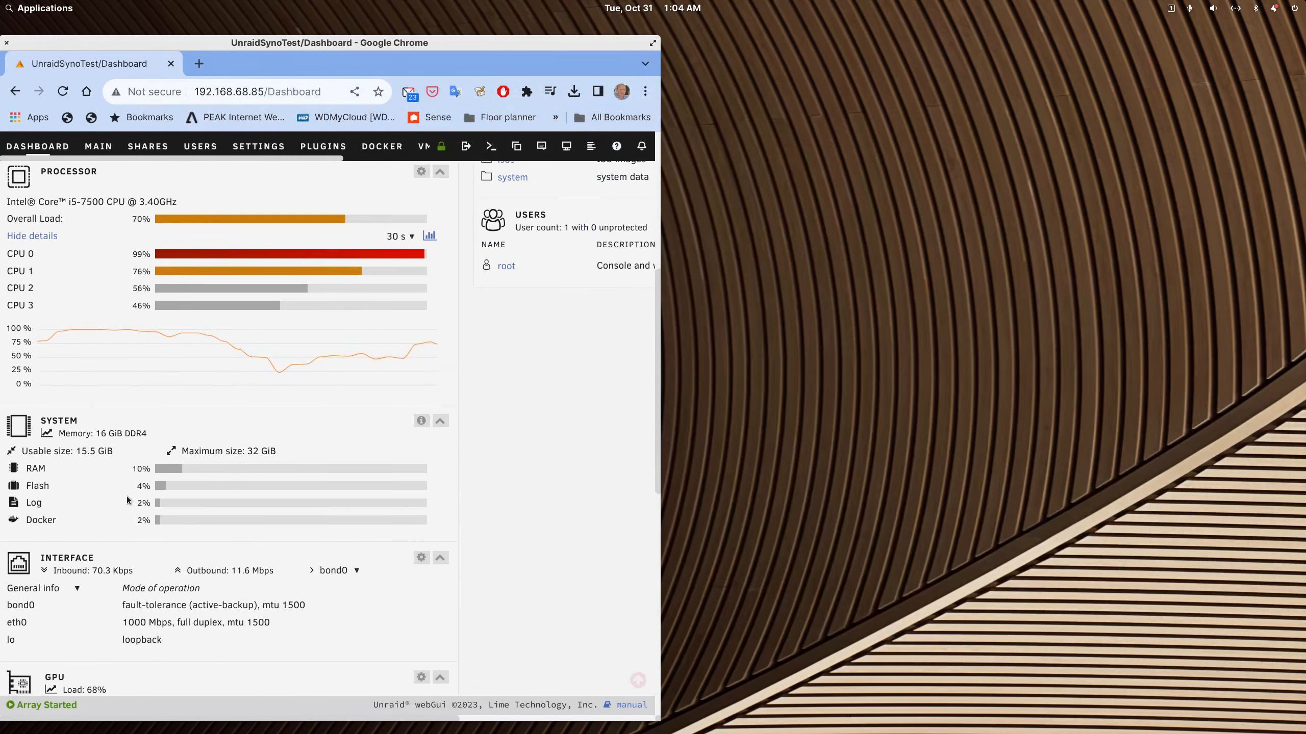
scroll(128, 498, down, 5)
scroll(128, 499, down, 3)
scroll(273, 484, up, 4)
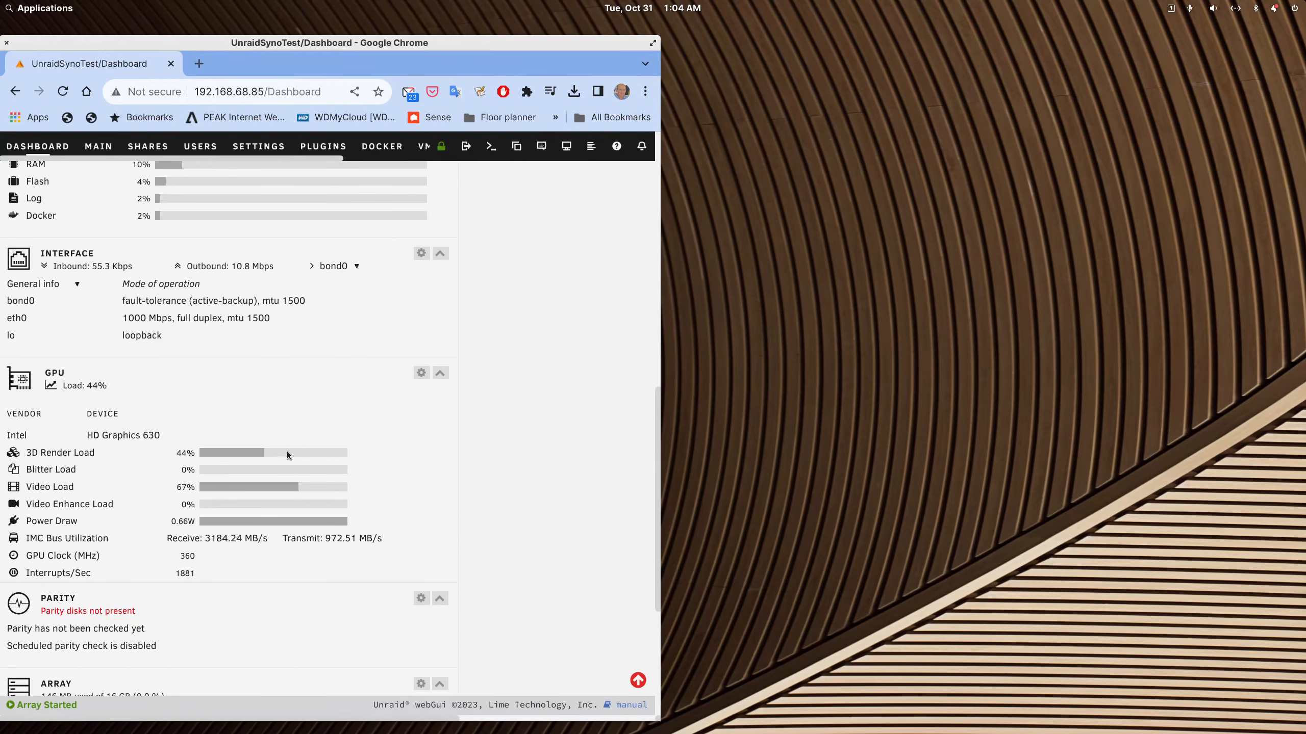
scroll(259, 468, up, 10)
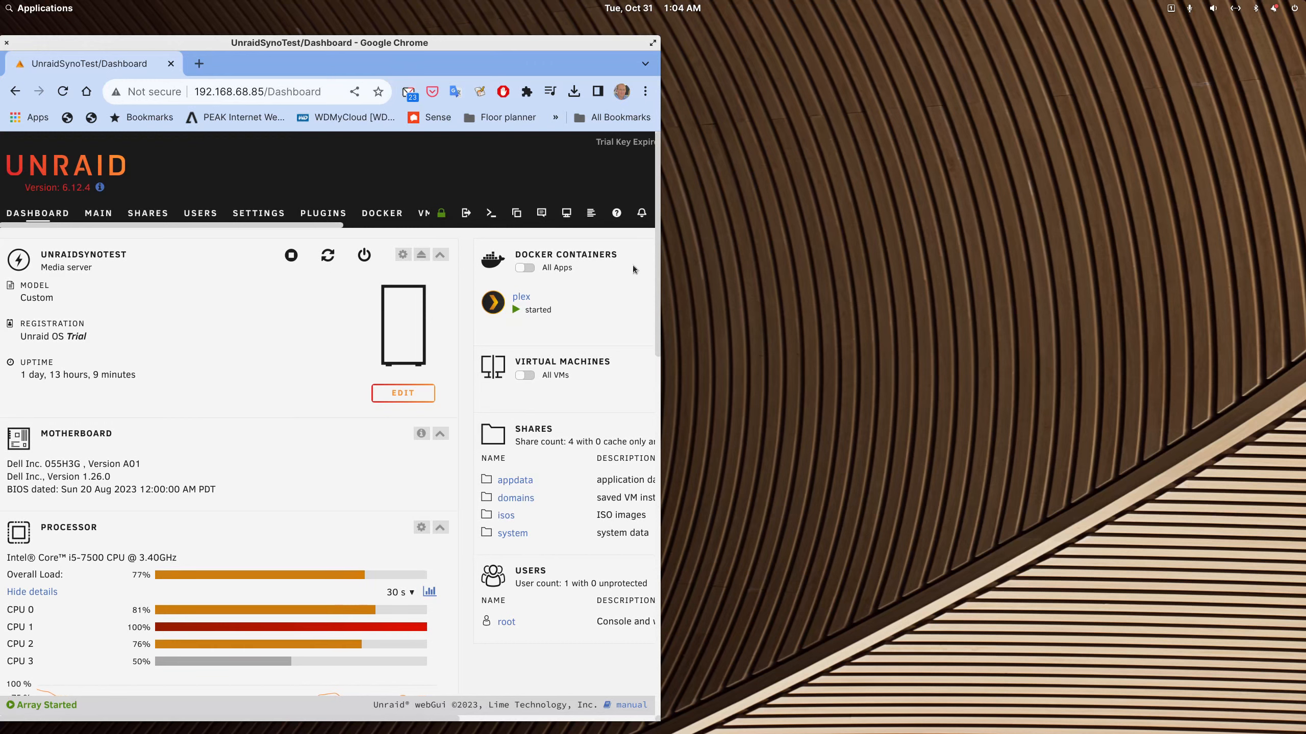
Maximize the Unraid window, go to its Docker container list and apply the available update to the plex container
double_click(438, 46)
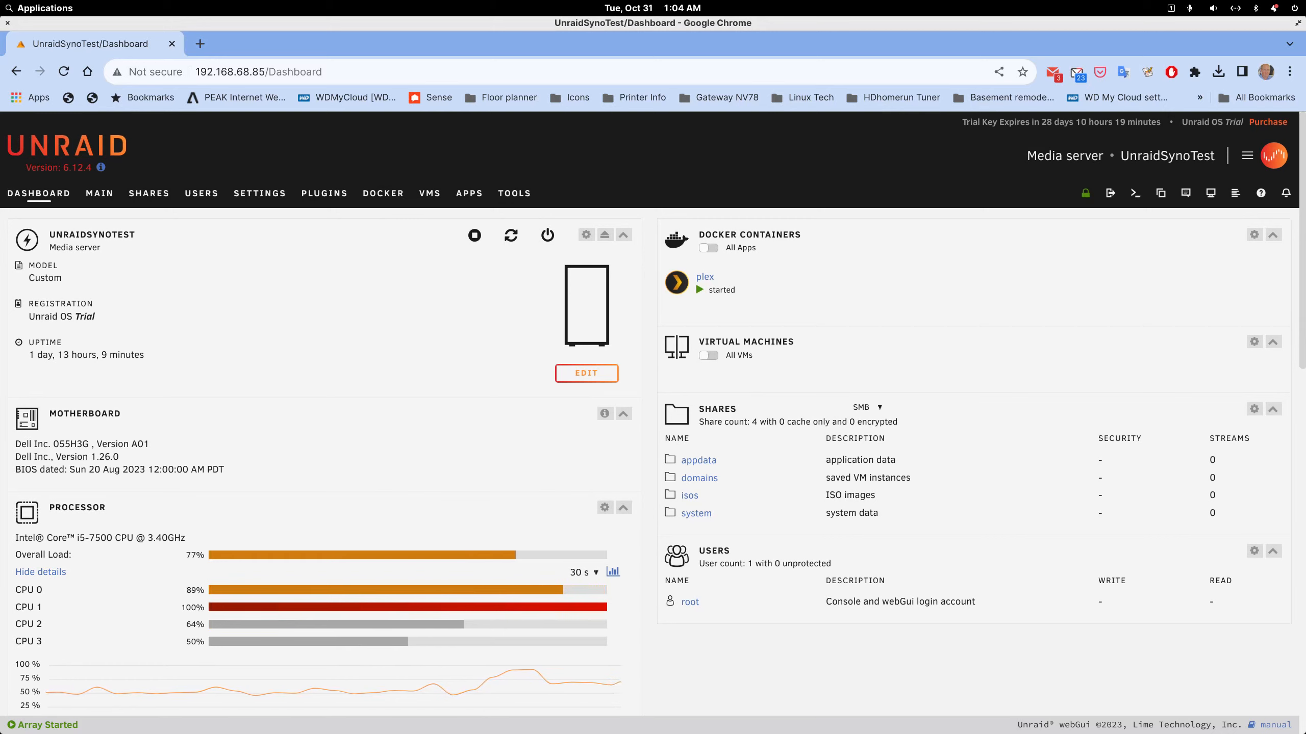
drag(1305, 171, 1305, 163)
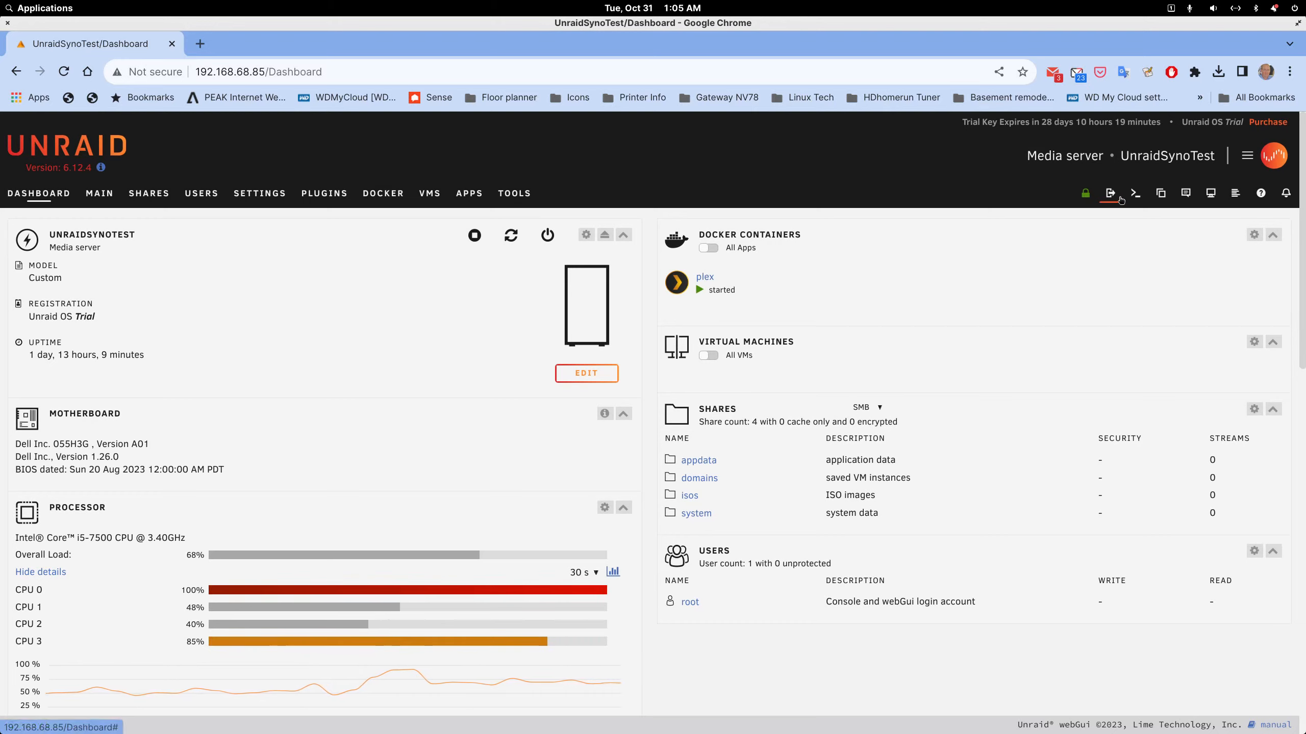
click(397, 197)
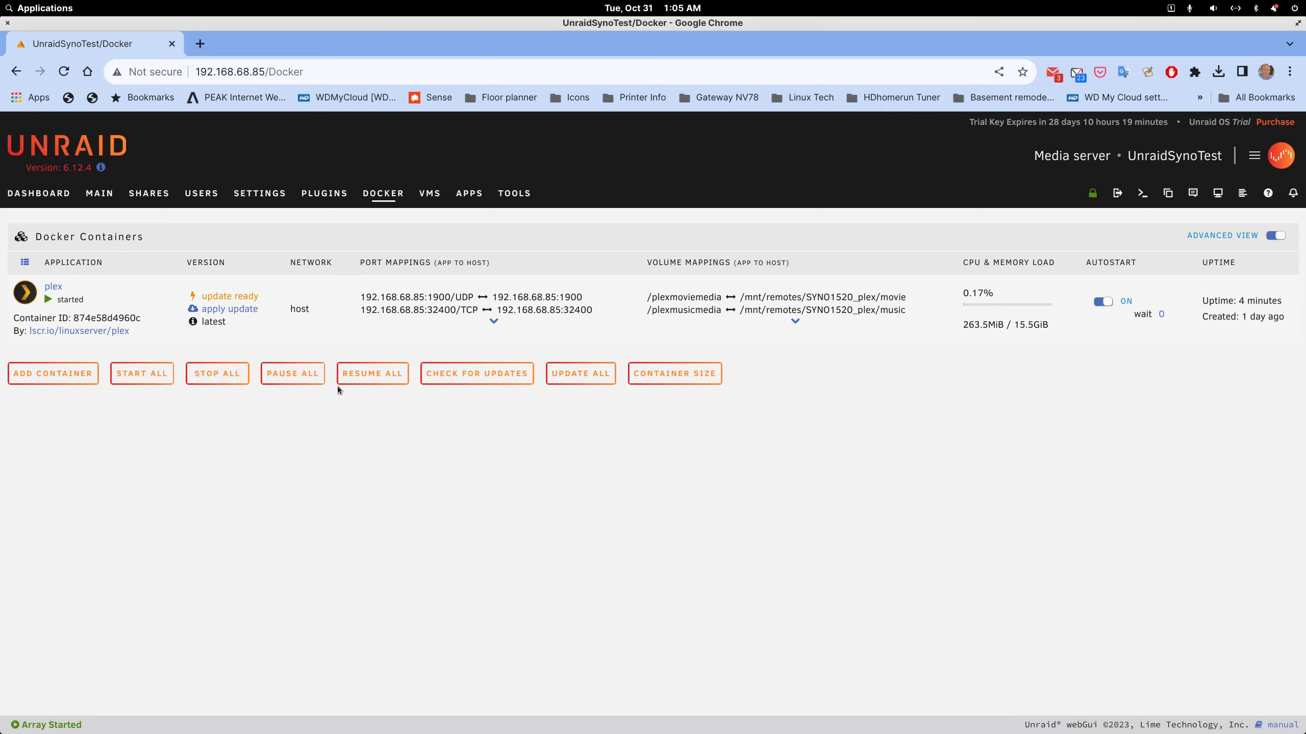
click(245, 310)
click(642, 511)
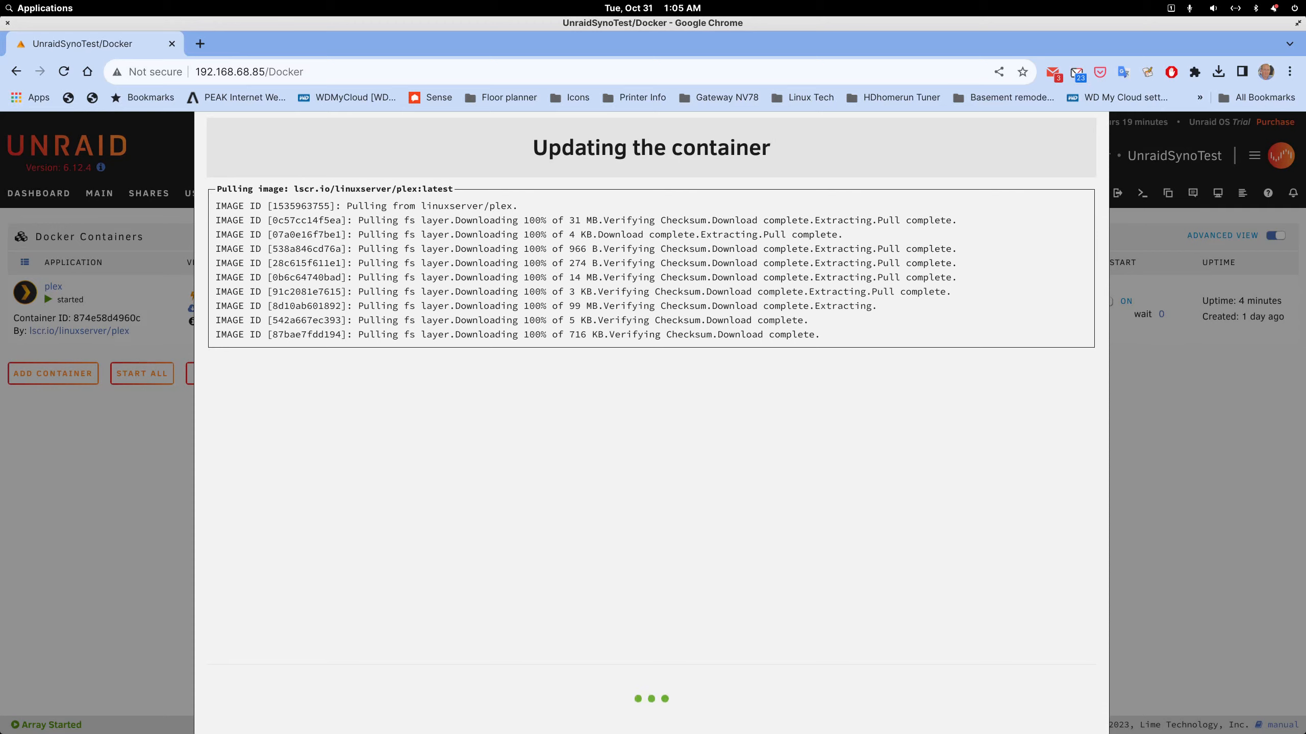
Check the Plex window during the container update, move it aside and dismiss the finished update dialog
drag(1305, 191, 1305, 175)
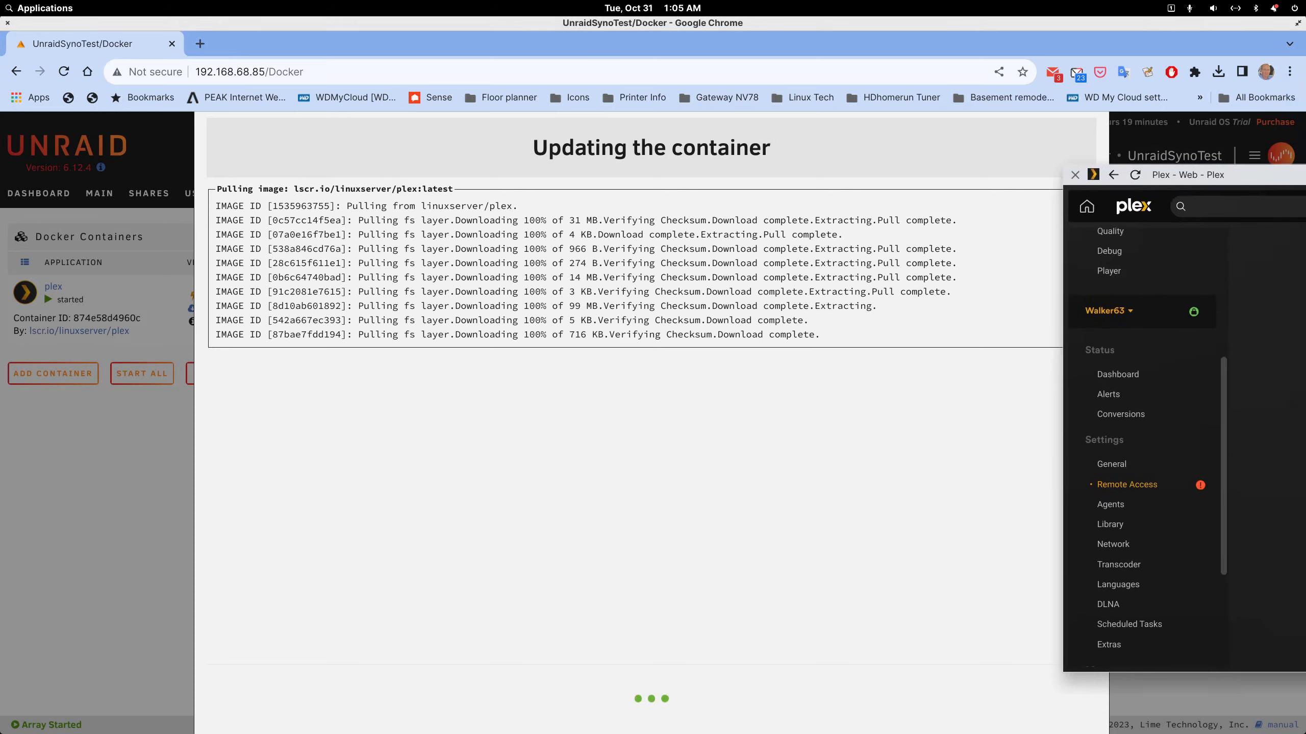
double_click(1305, 175)
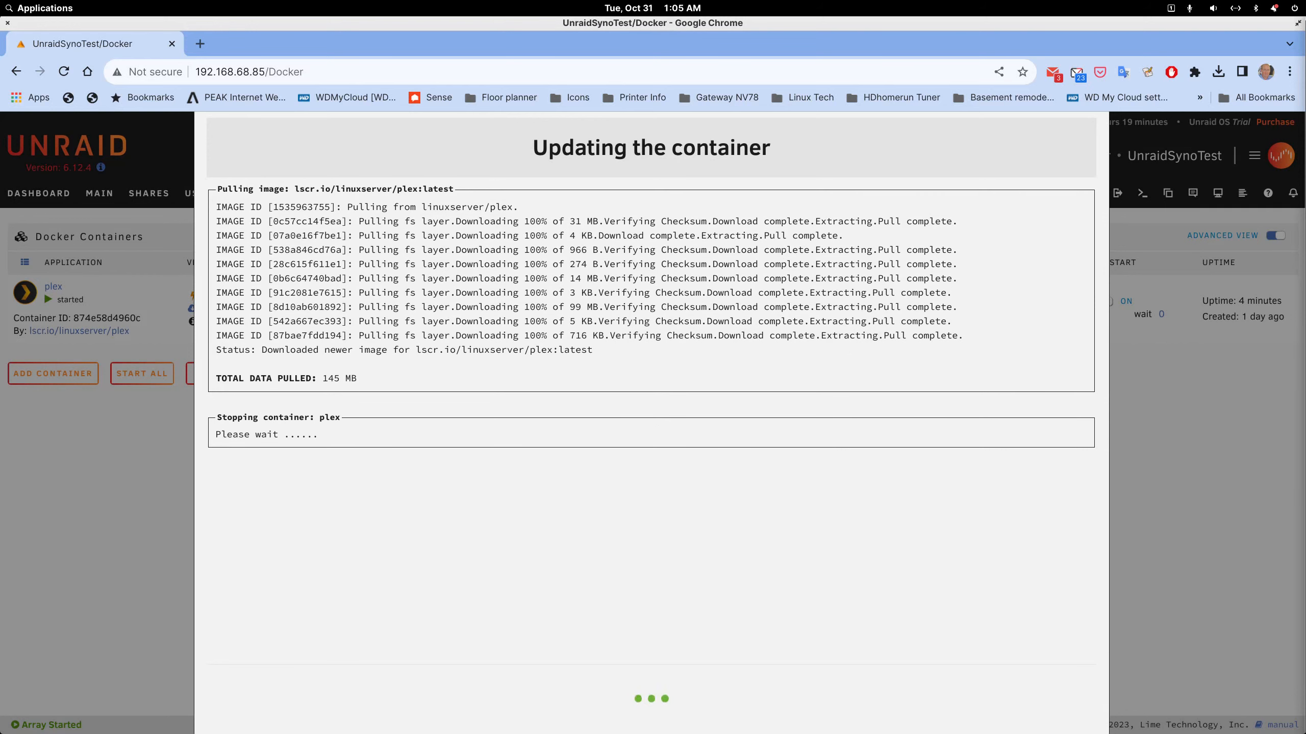
key(super+Down)
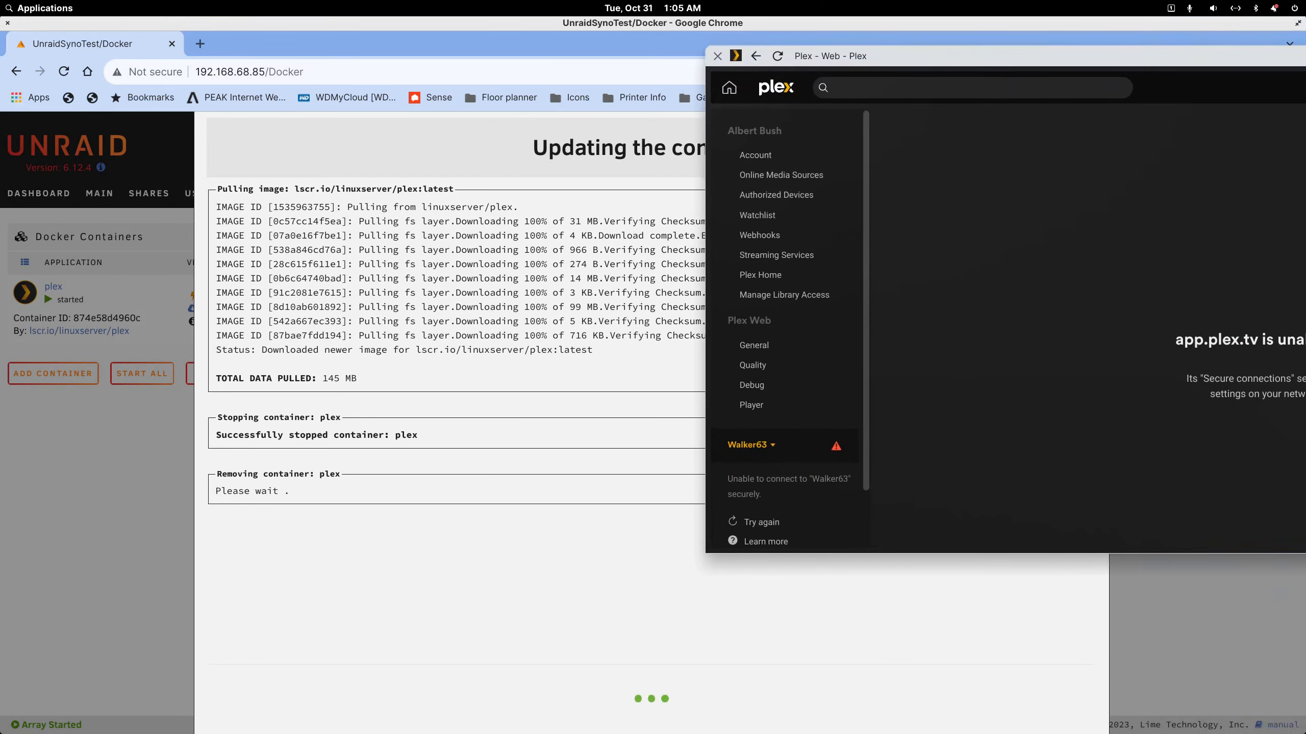
drag(961, 56, 1305, 97)
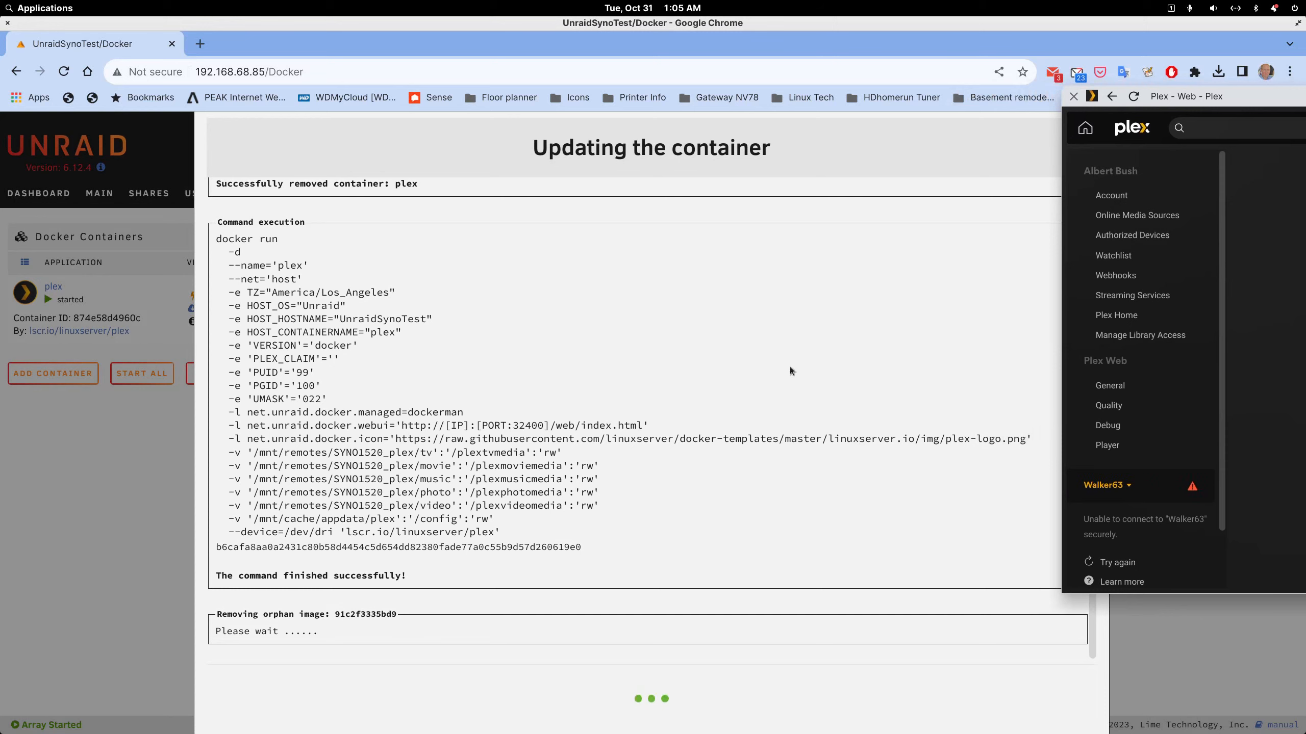
click(647, 692)
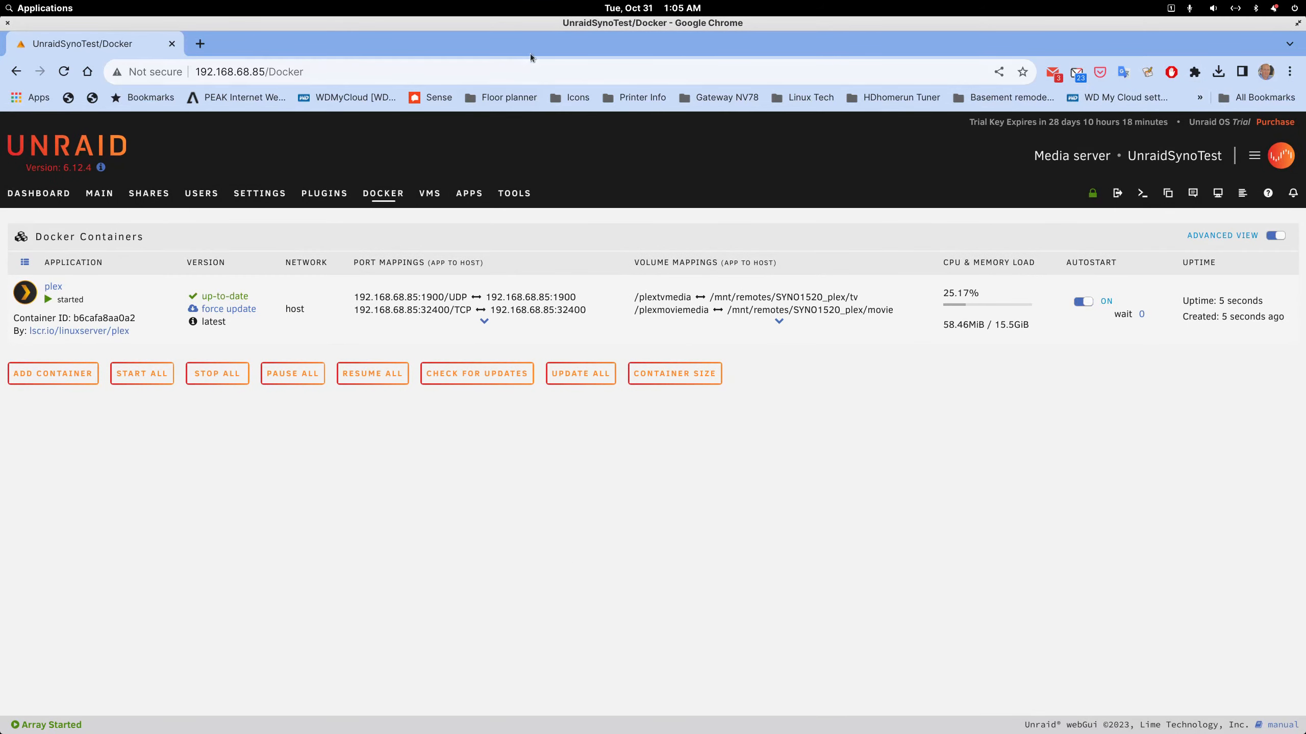
Shrink the Unraid window, bring Plex into view, reload it and check the server for updates
double_click(547, 22)
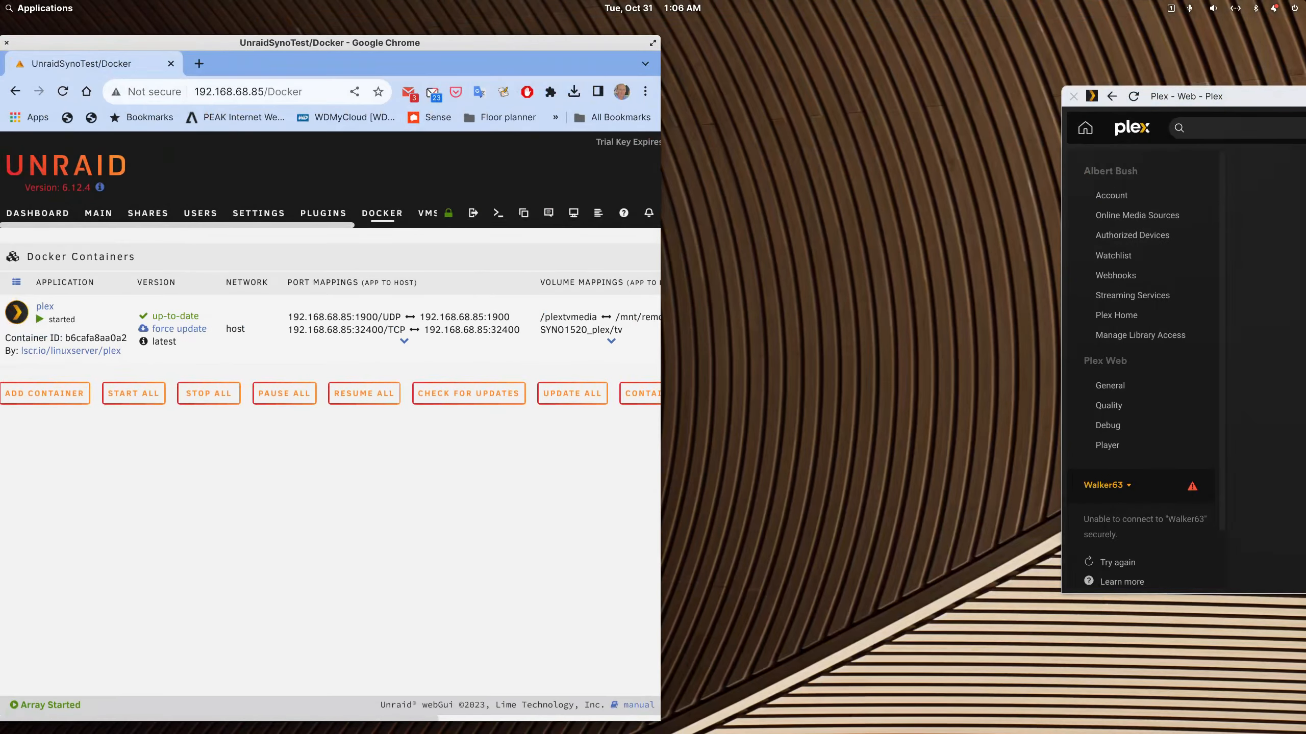
drag(1303, 95, 448, 69)
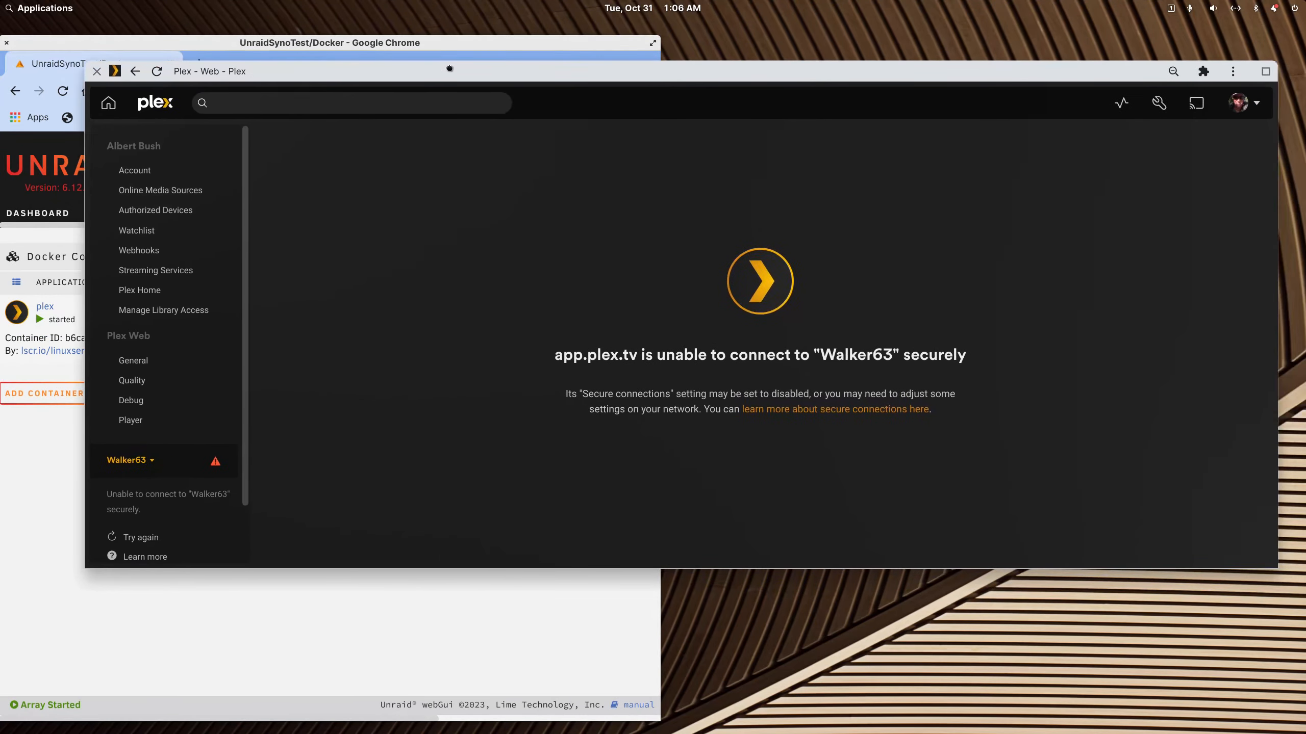
click(156, 72)
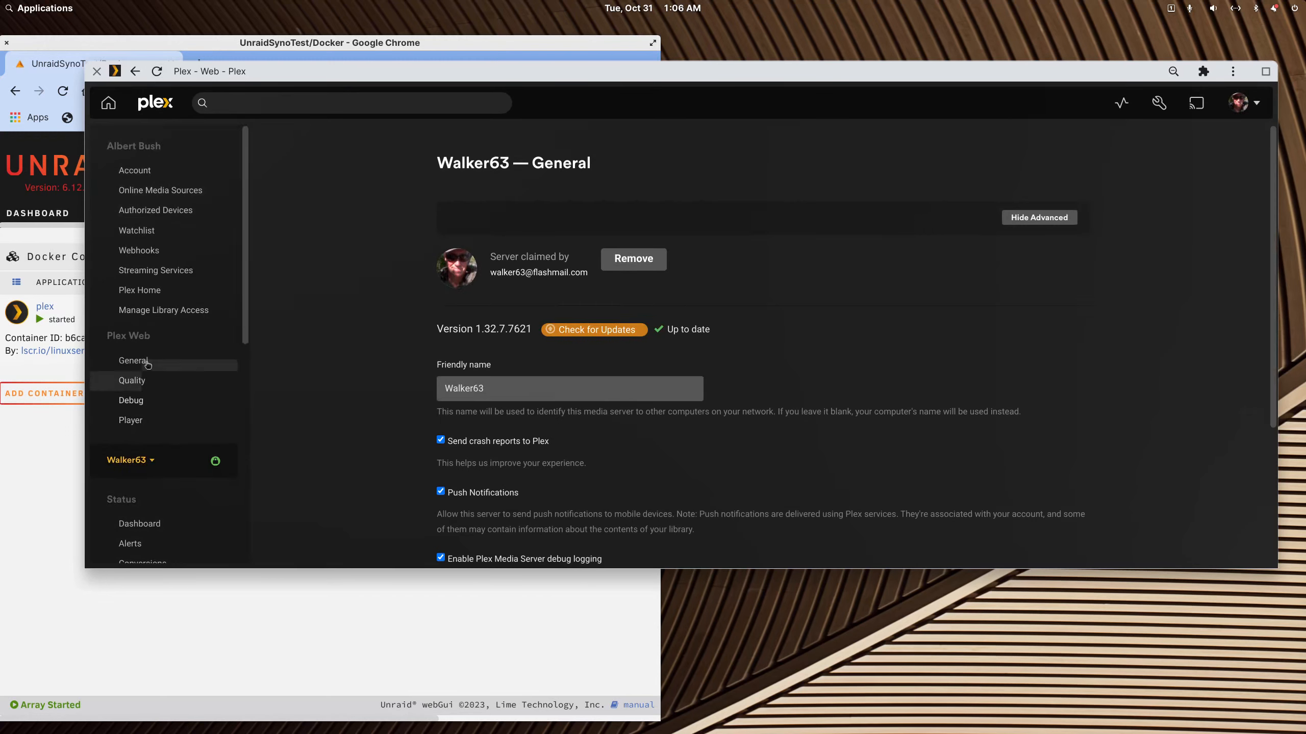
click(610, 334)
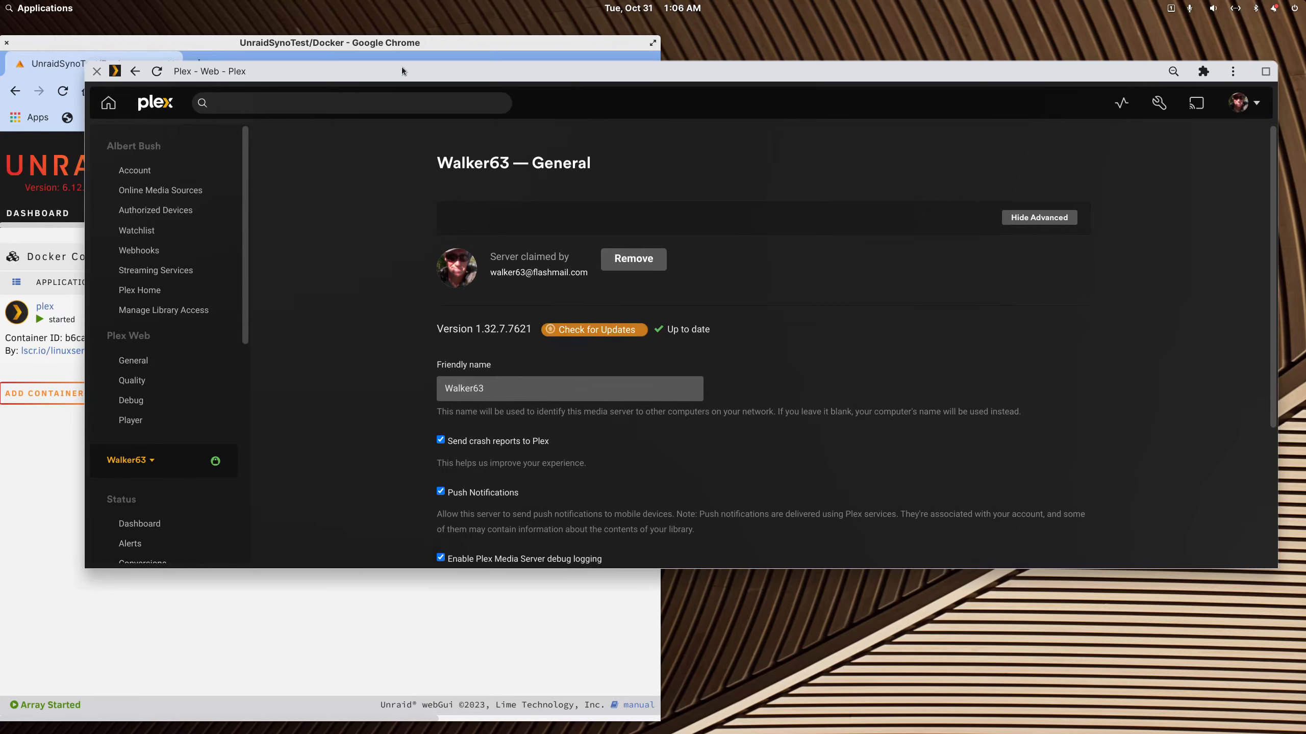
Place Plex beside Unraid, open the server's Remote Access page and highlight part of its private IP address
drag(401, 66, 1258, 65)
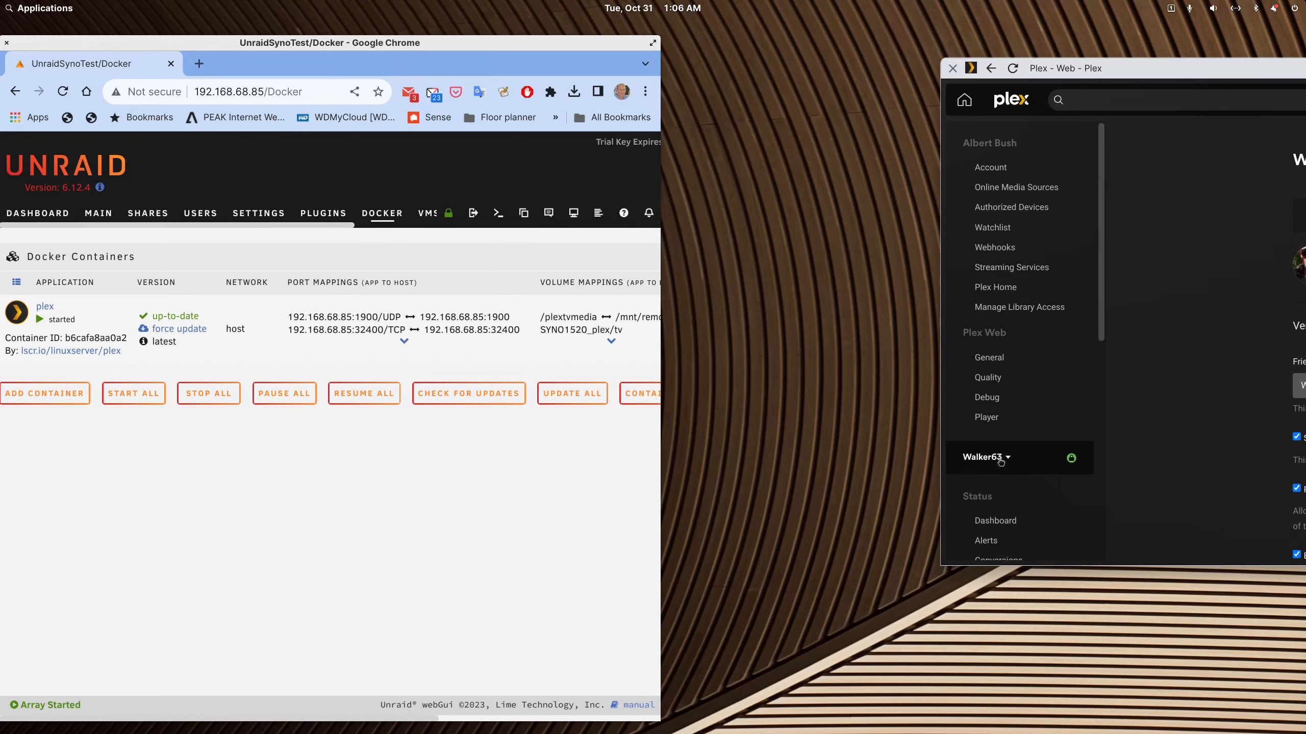
scroll(1000, 462, down, 3)
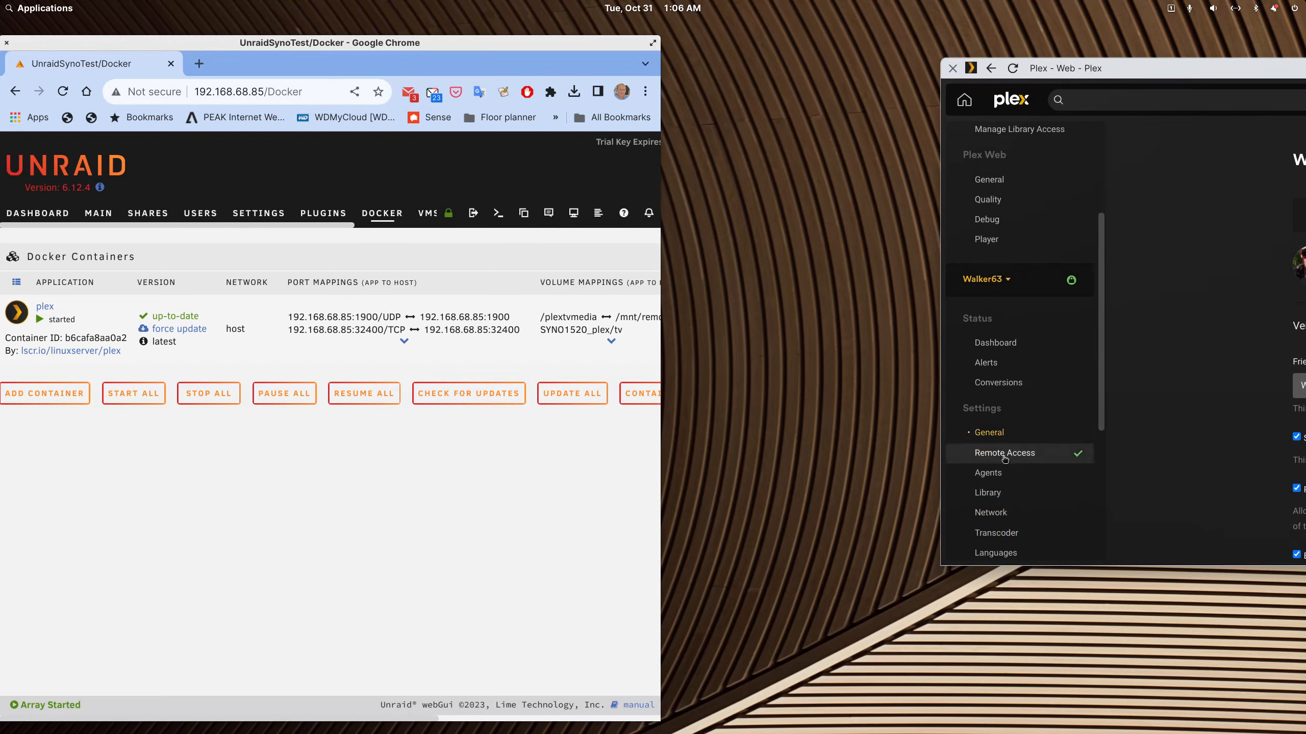
click(1004, 454)
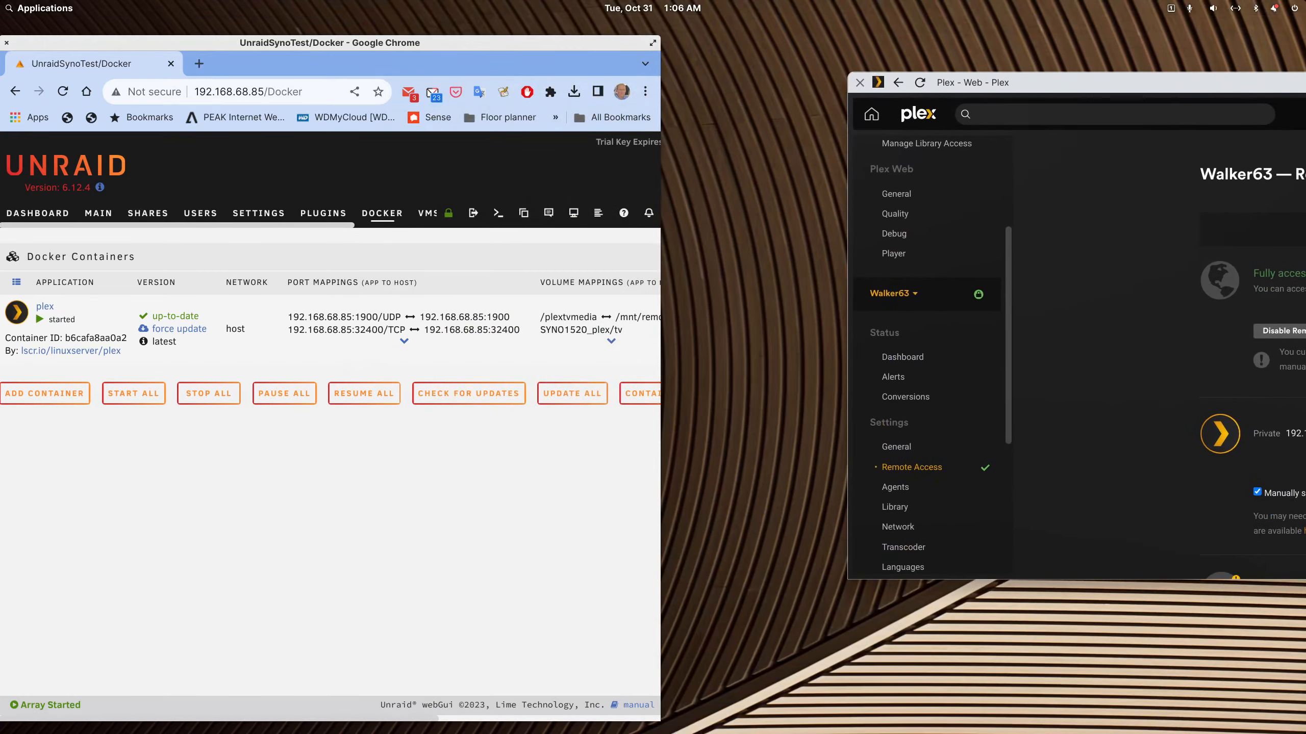
drag(1182, 82, 1104, 105)
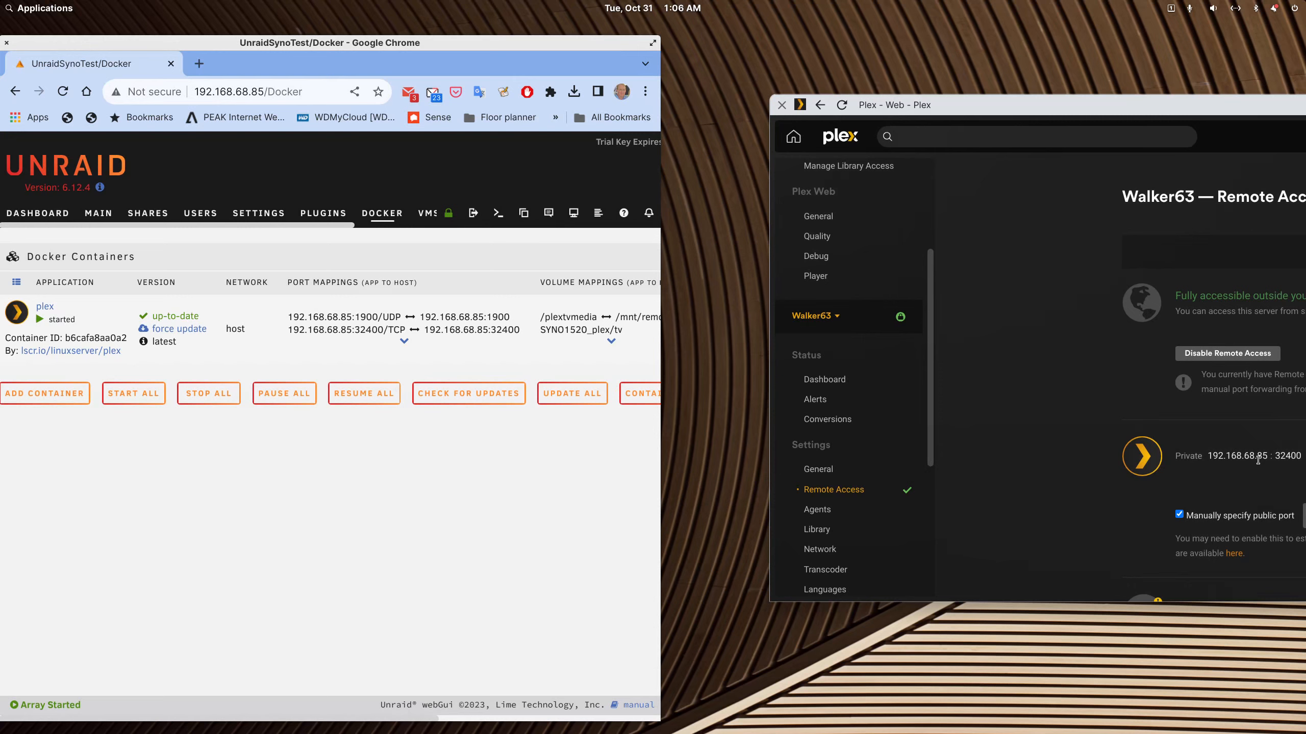
drag(1257, 457, 1262, 458)
Stop the plex container on Unraid and move the Unraid window off the screen
click(24, 318)
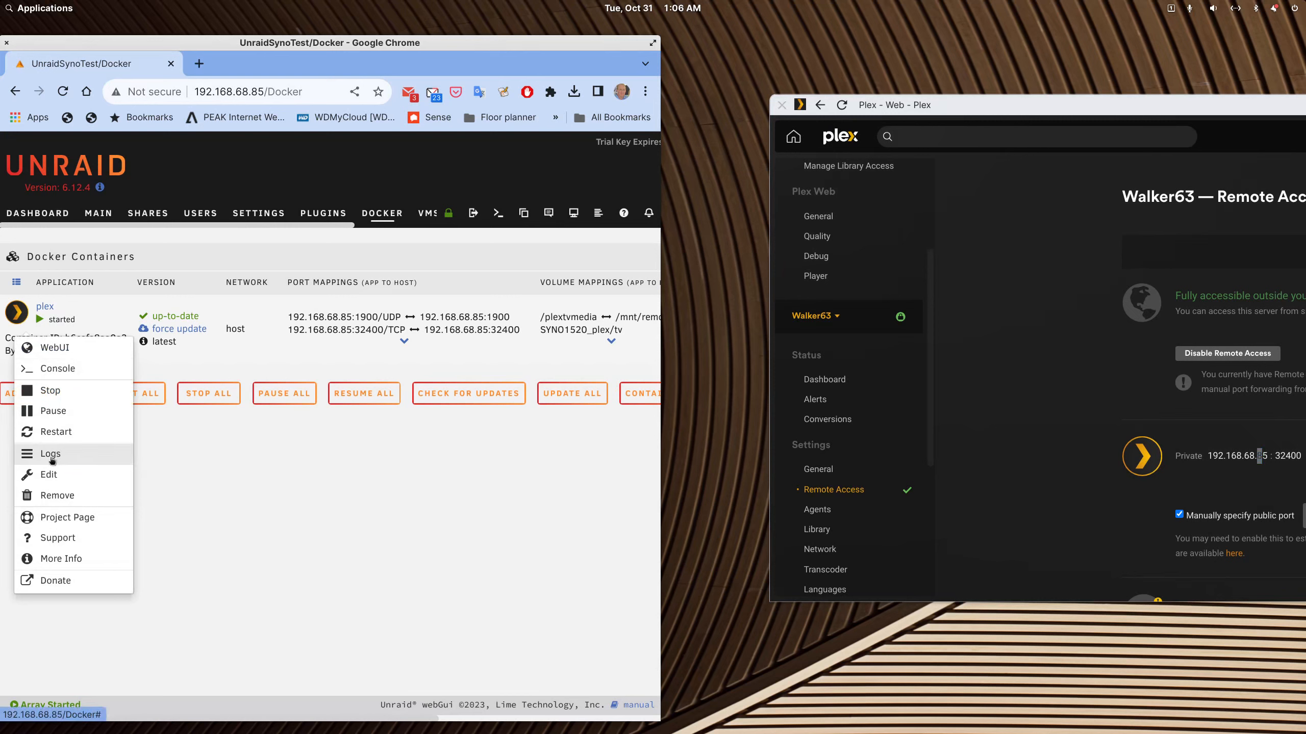
click(50, 392)
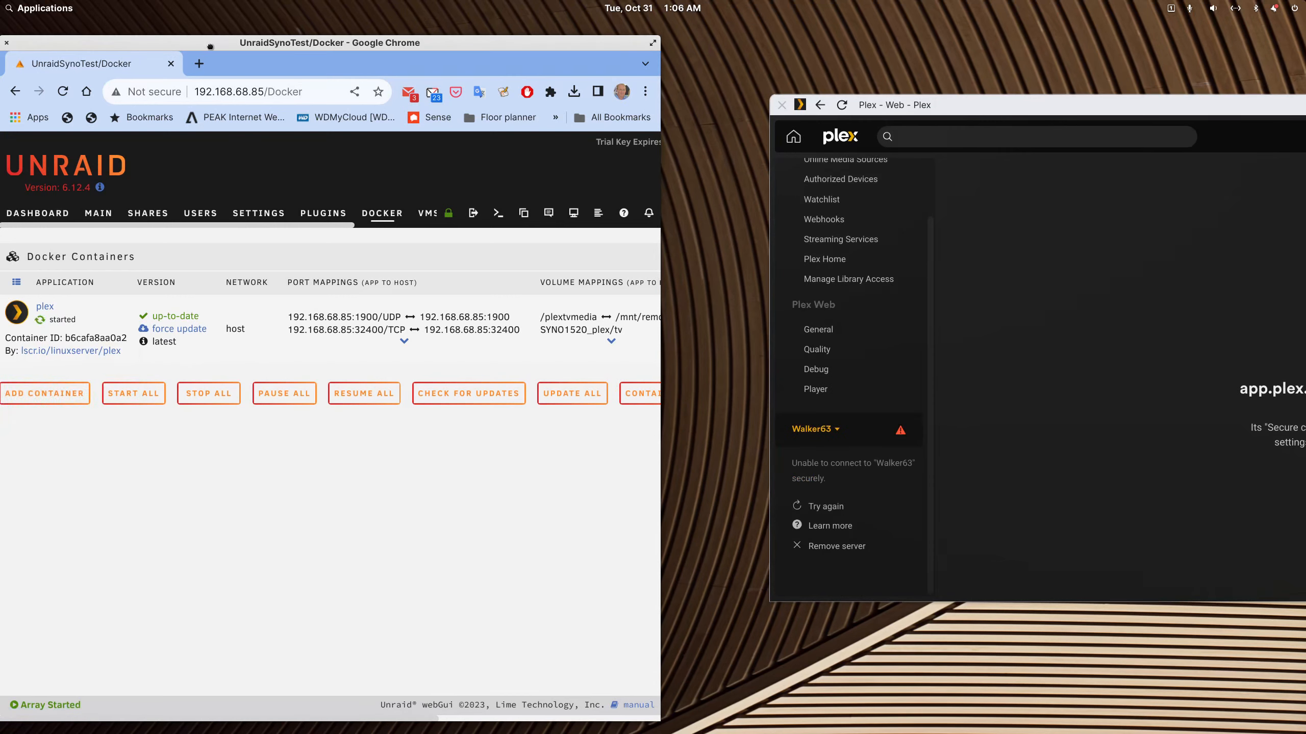
drag(210, 44, 1305, 154)
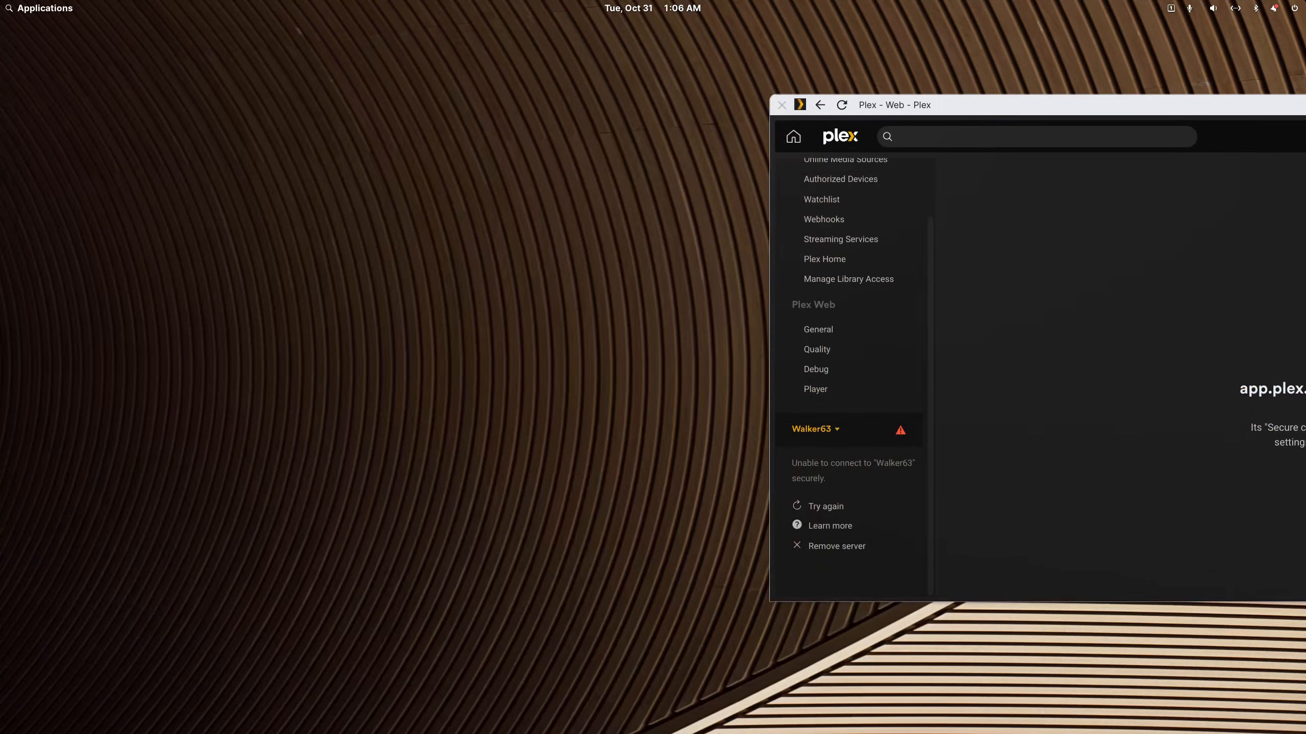
Bring in the Portainer window, start the Synology's plex container and move Portainer off the screen to uncover Plex
drag(1305, 155, 637, 139)
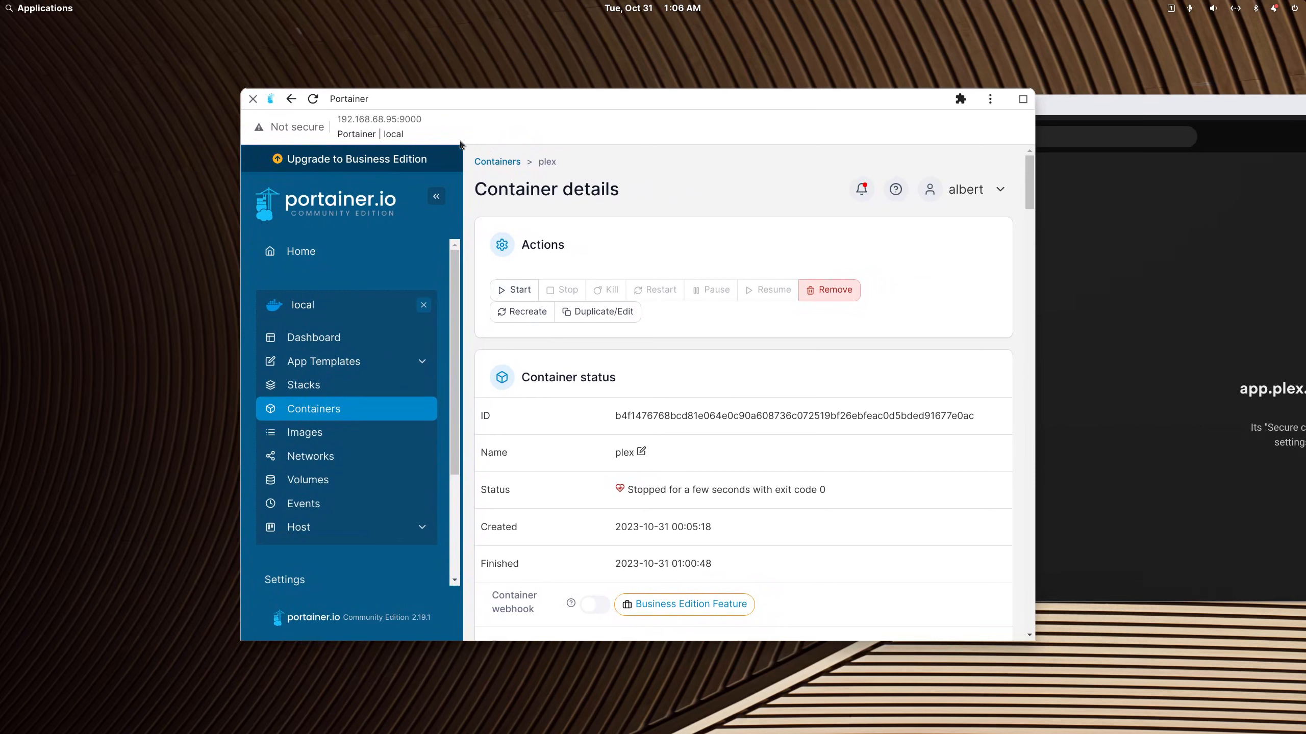
click(529, 293)
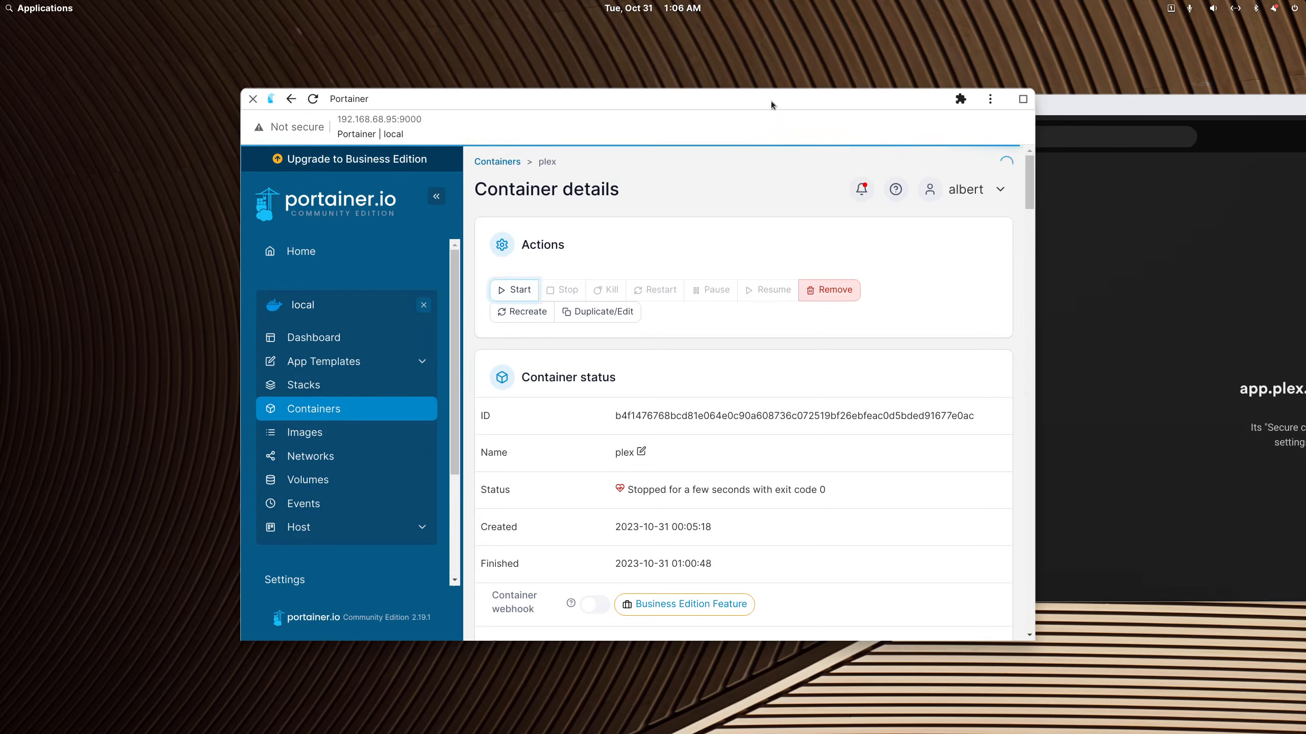
drag(771, 100, 651, 78)
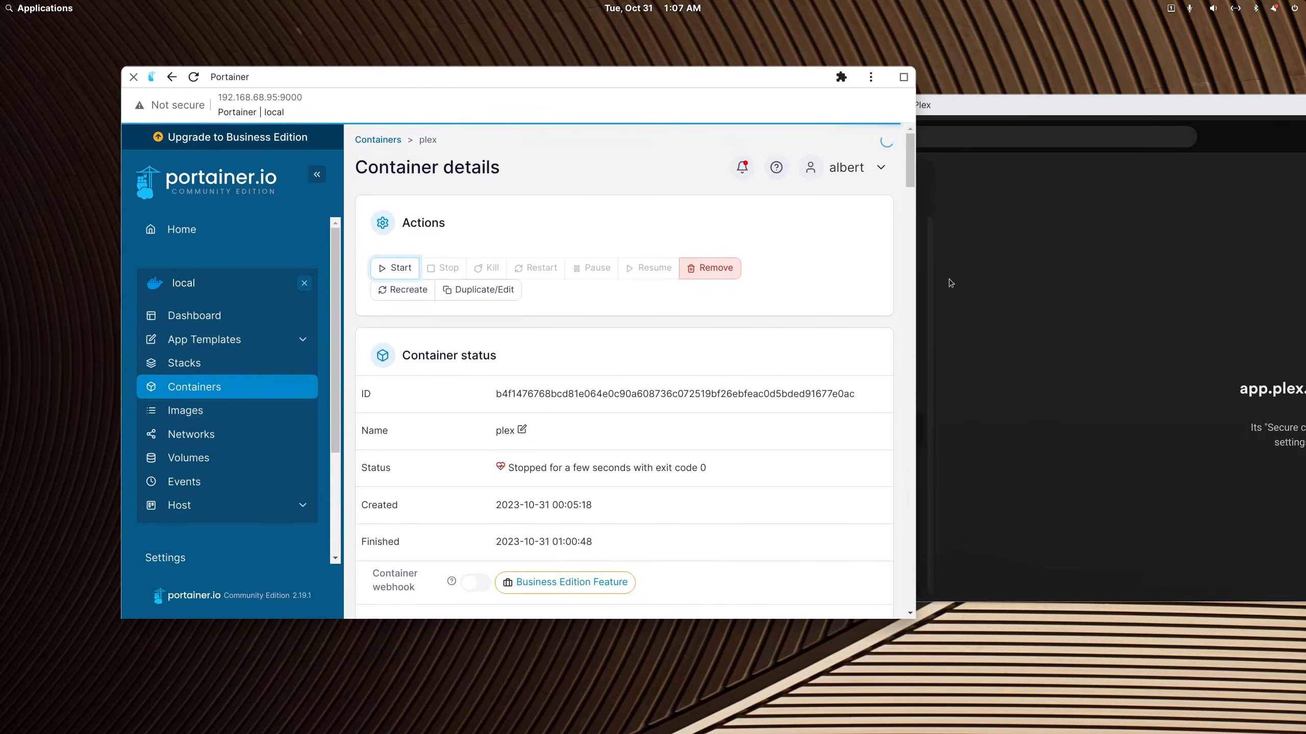
click(1033, 103)
drag(715, 82, 554, 80)
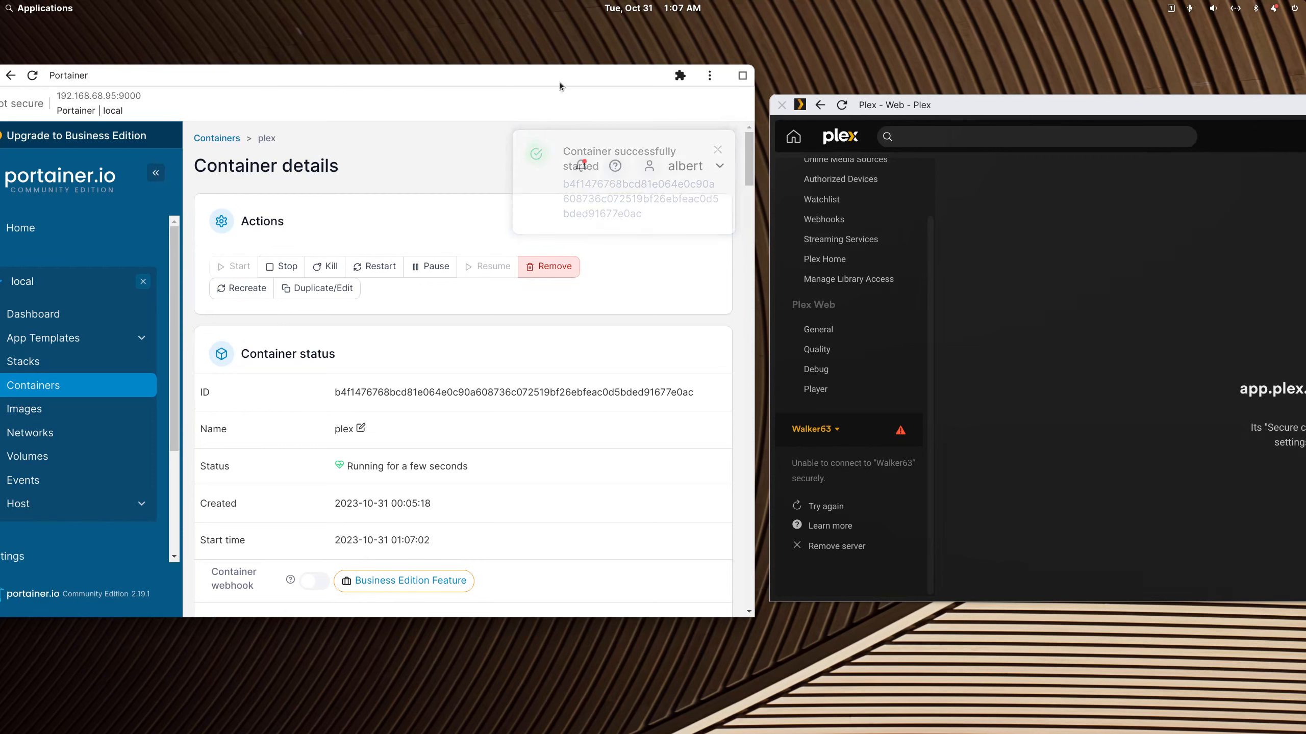
drag(559, 82, 734, 71)
click(148, 64)
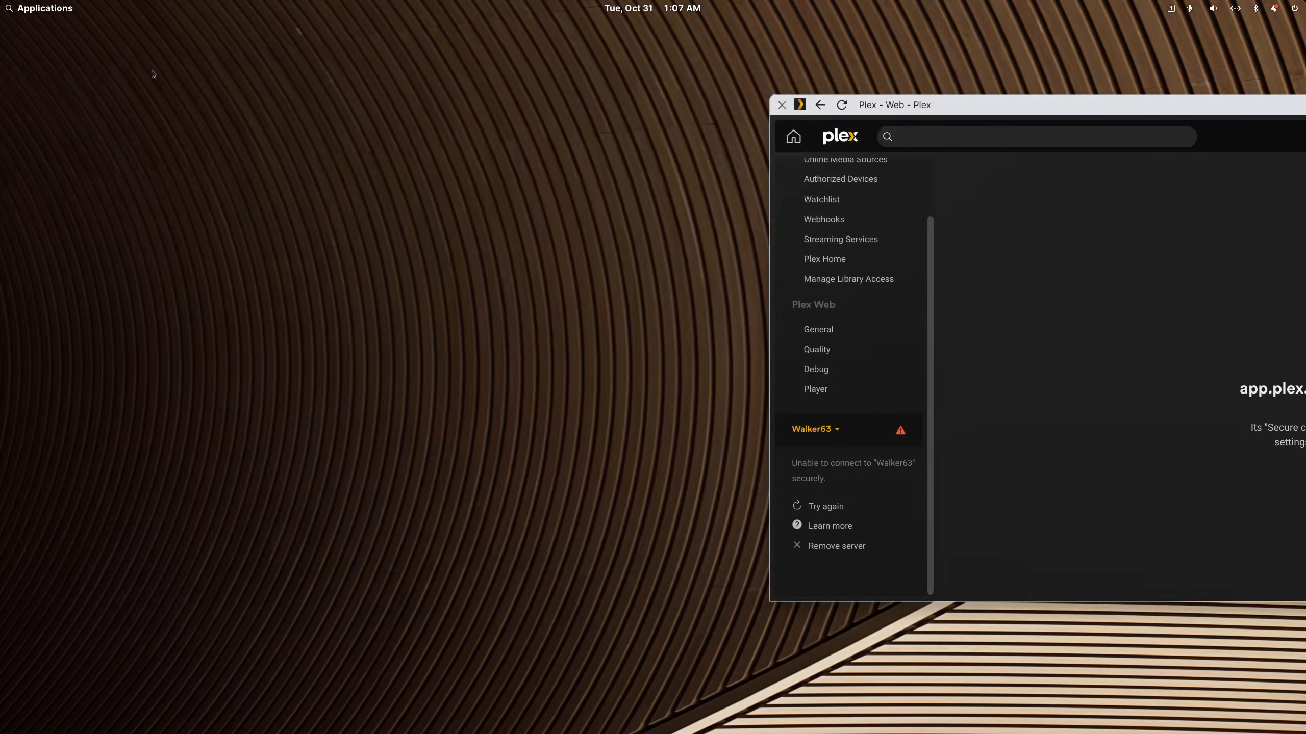
Reload Plex, reposition its window and check the server's private IP address on the Remote Access page
drag(996, 104, 1013, 96)
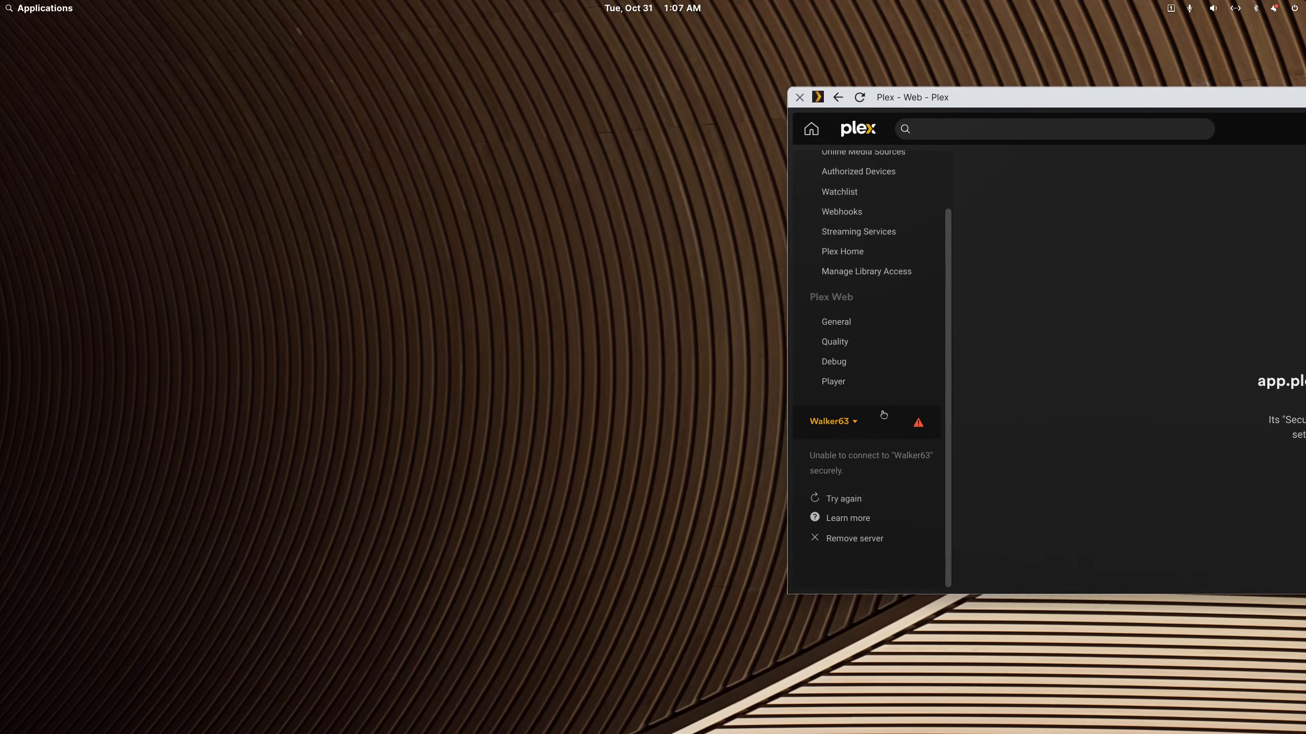
click(860, 99)
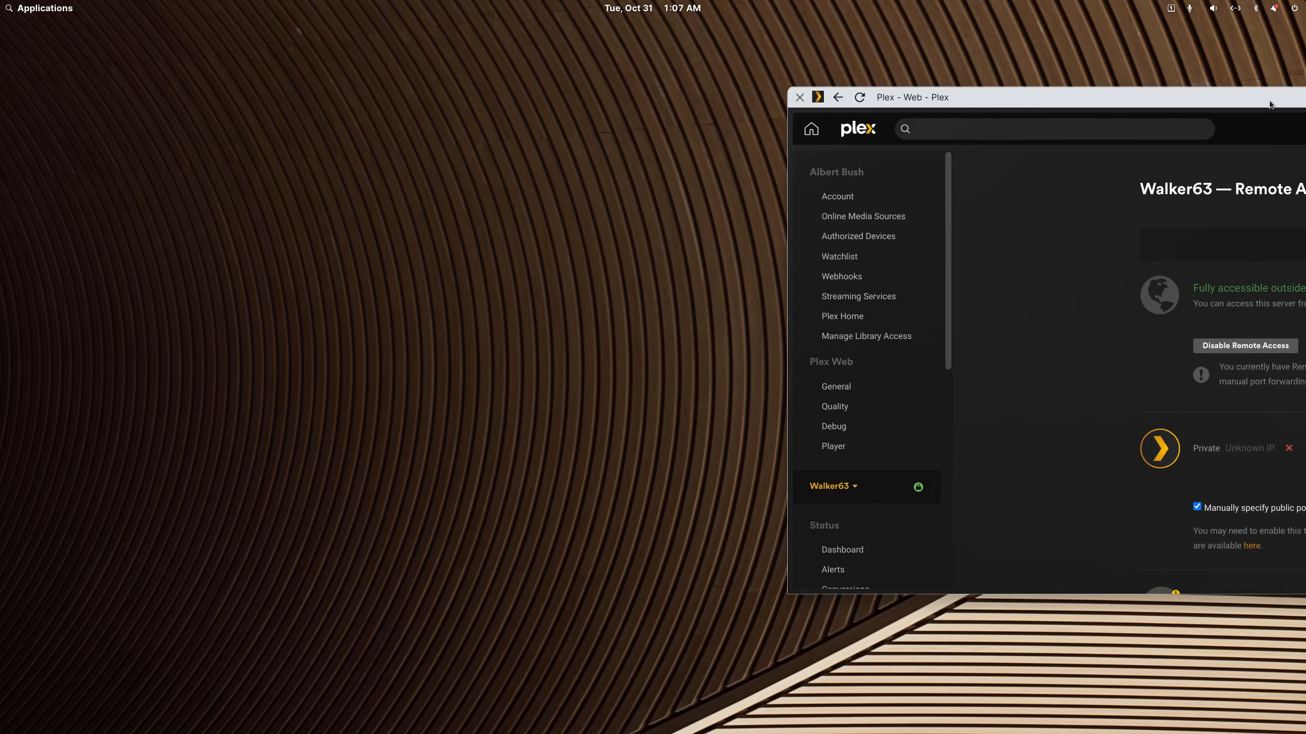
drag(1269, 103, 1225, 73)
click(765, 80)
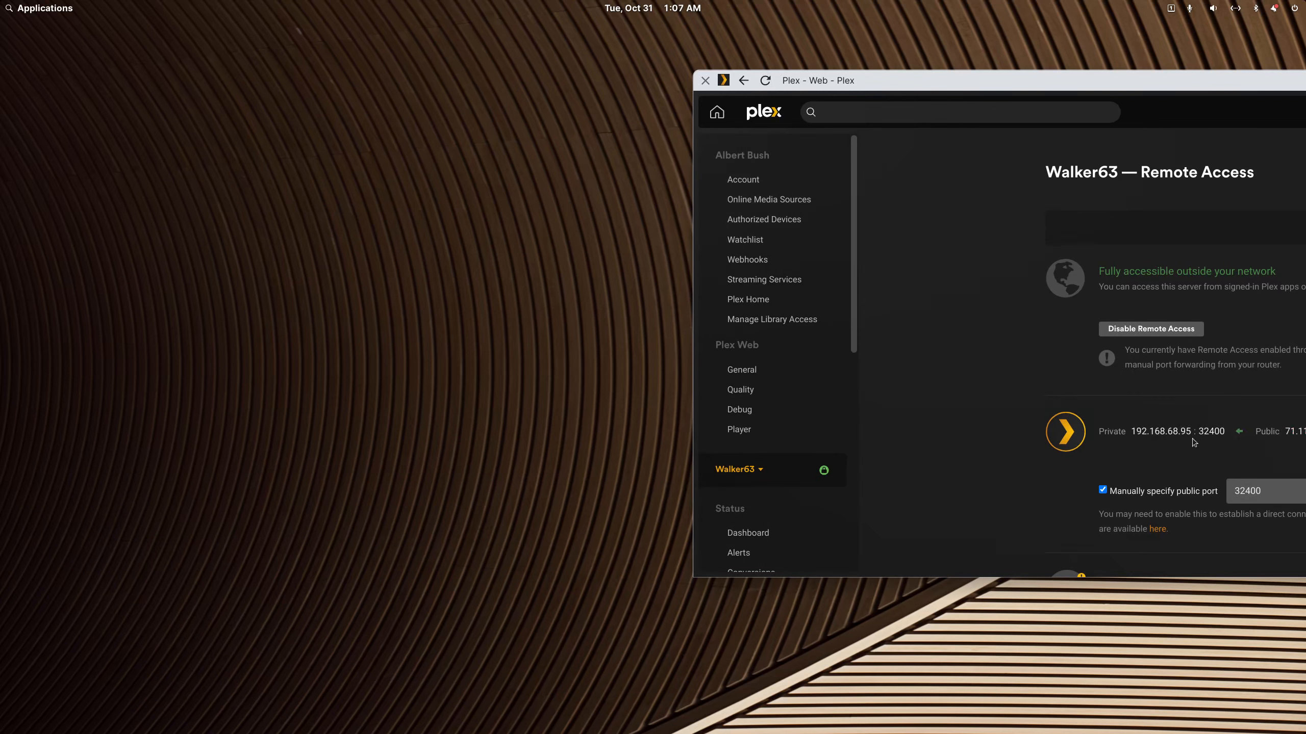
drag(1182, 431, 1187, 432)
Bring the UnraidSynoTest window into view, look over its dashboard's system and processor details, and move it off the screen
drag(1305, 292, 587, 125)
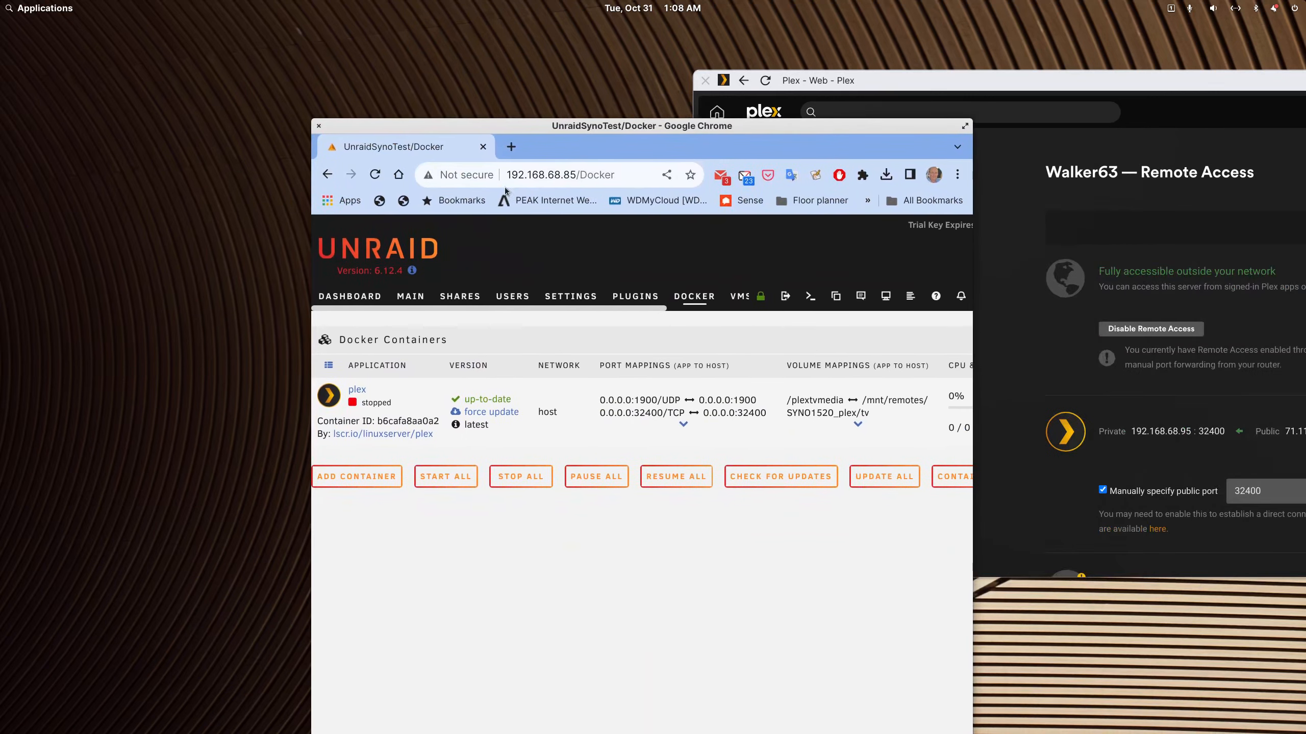
click(410, 296)
click(366, 297)
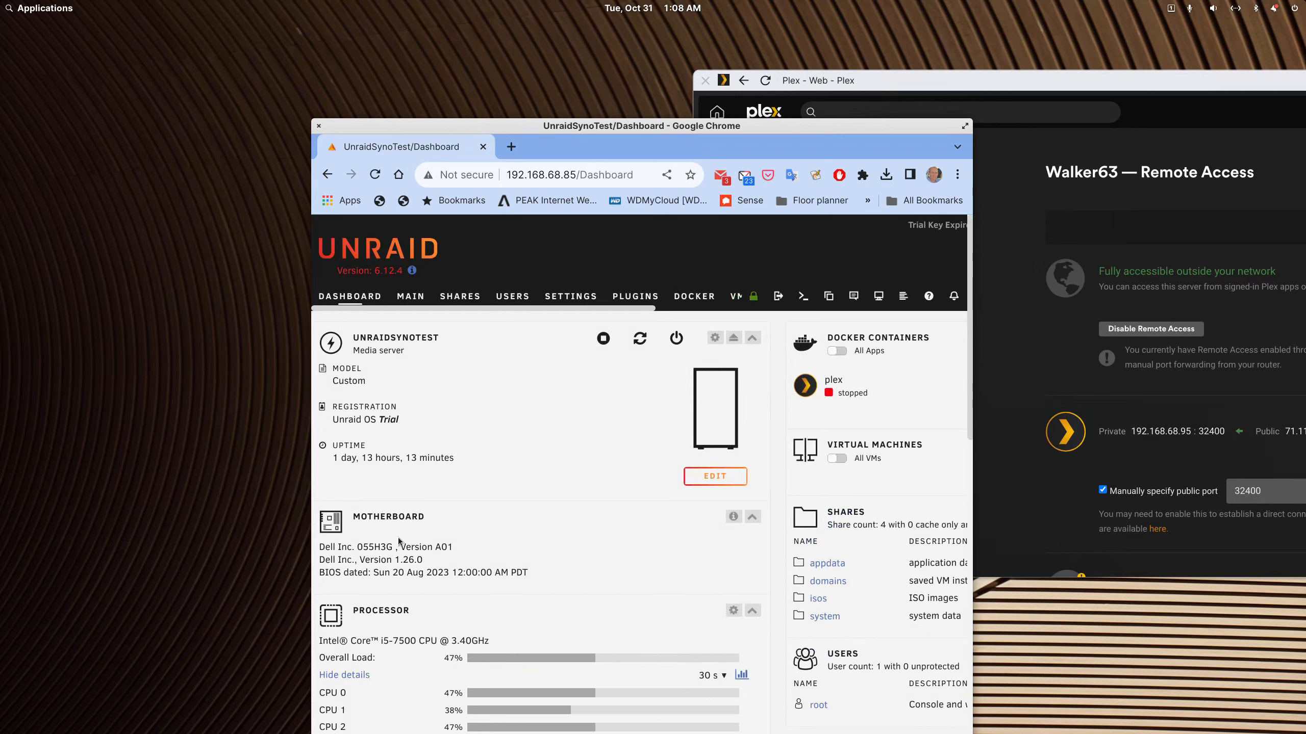
scroll(404, 519, down, 2)
scroll(432, 488, up, 2)
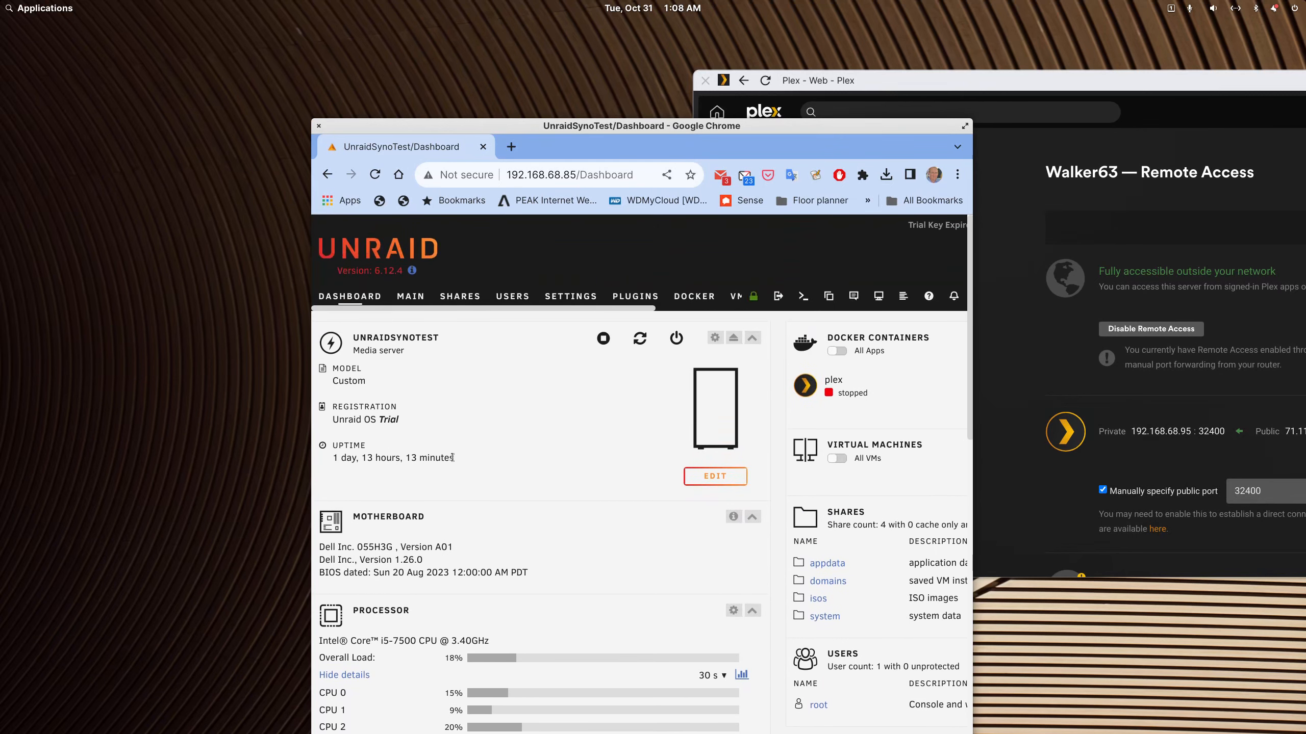
scroll(451, 441, down, 3)
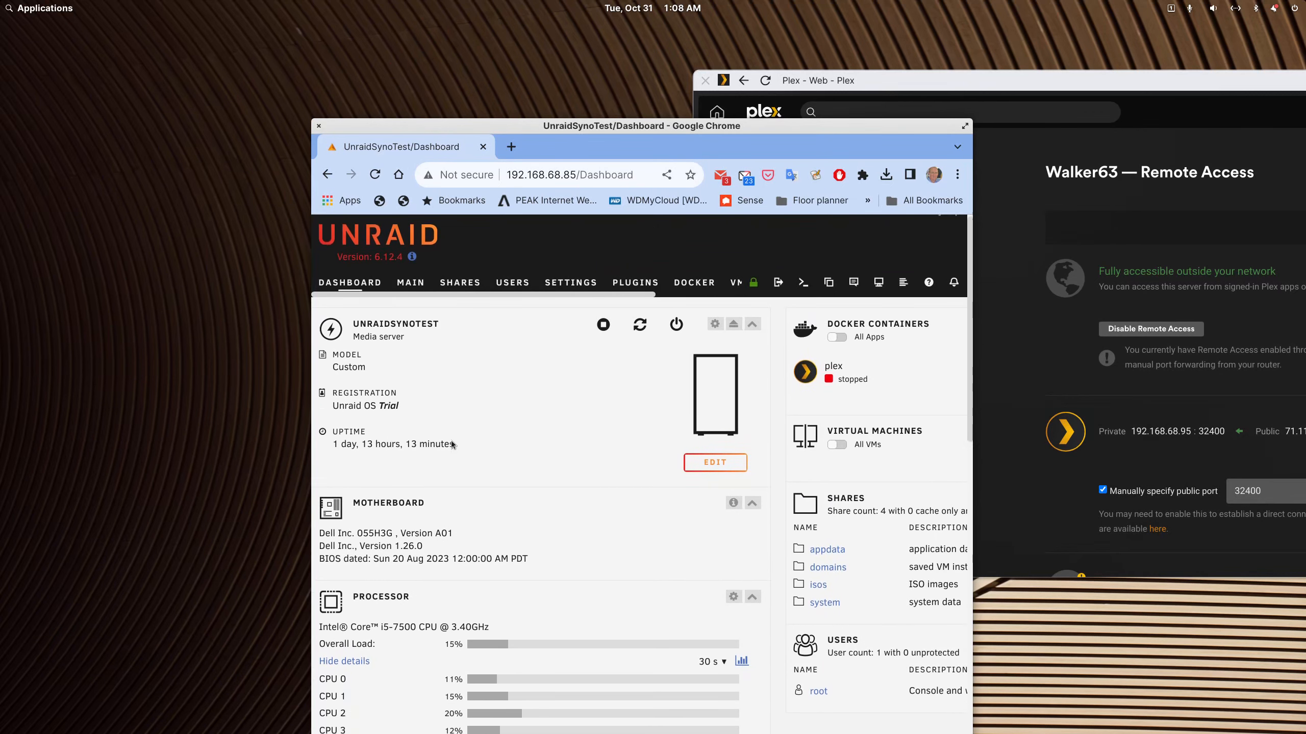
scroll(451, 440, up, 3)
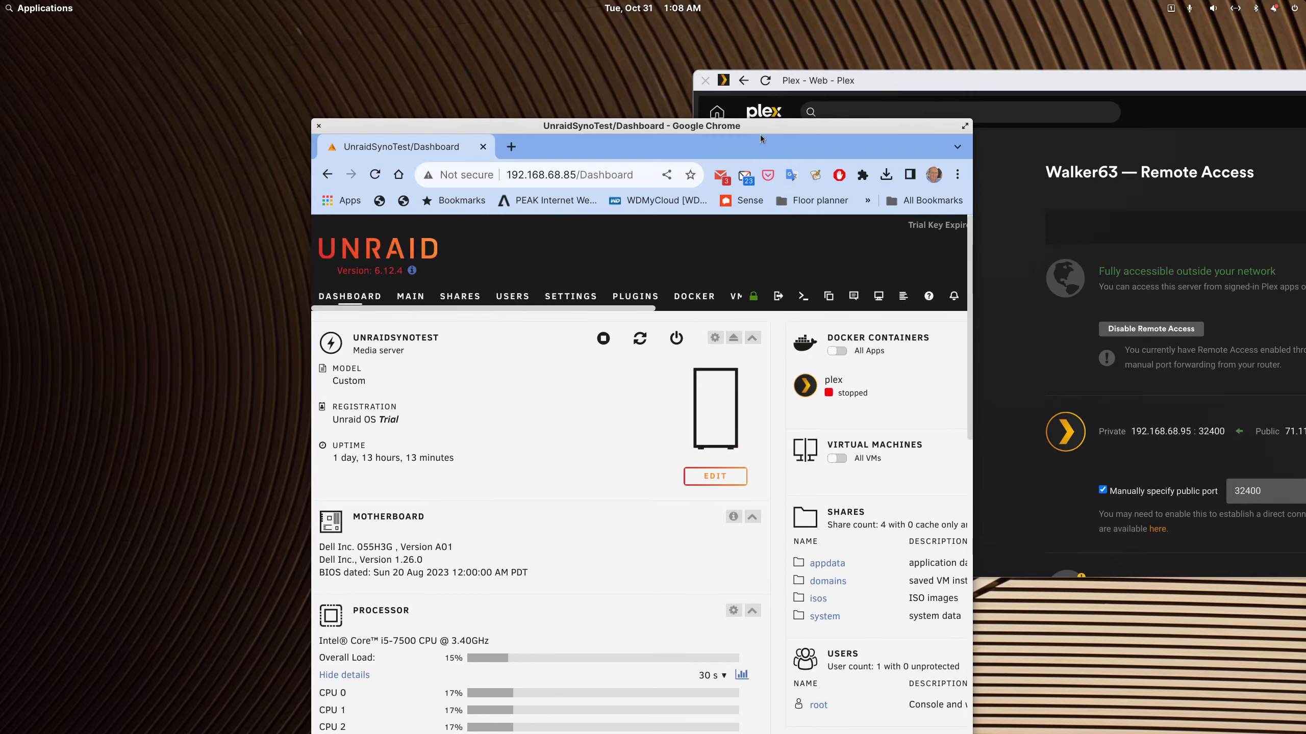
drag(757, 130, 1305, 129)
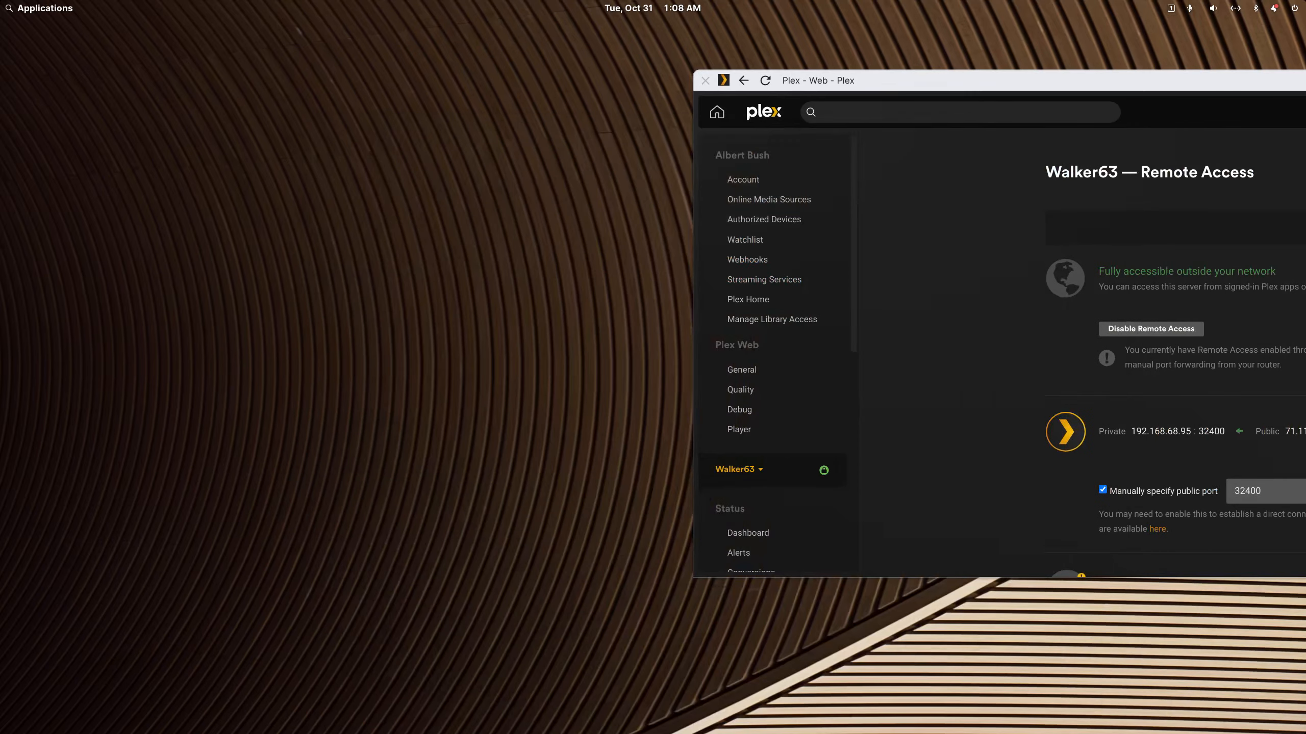
Bring in the UNRAID63 server window and examine its dashboard's hardware, processor, memory, Docker container and array sections
mouse_move(1262, 726)
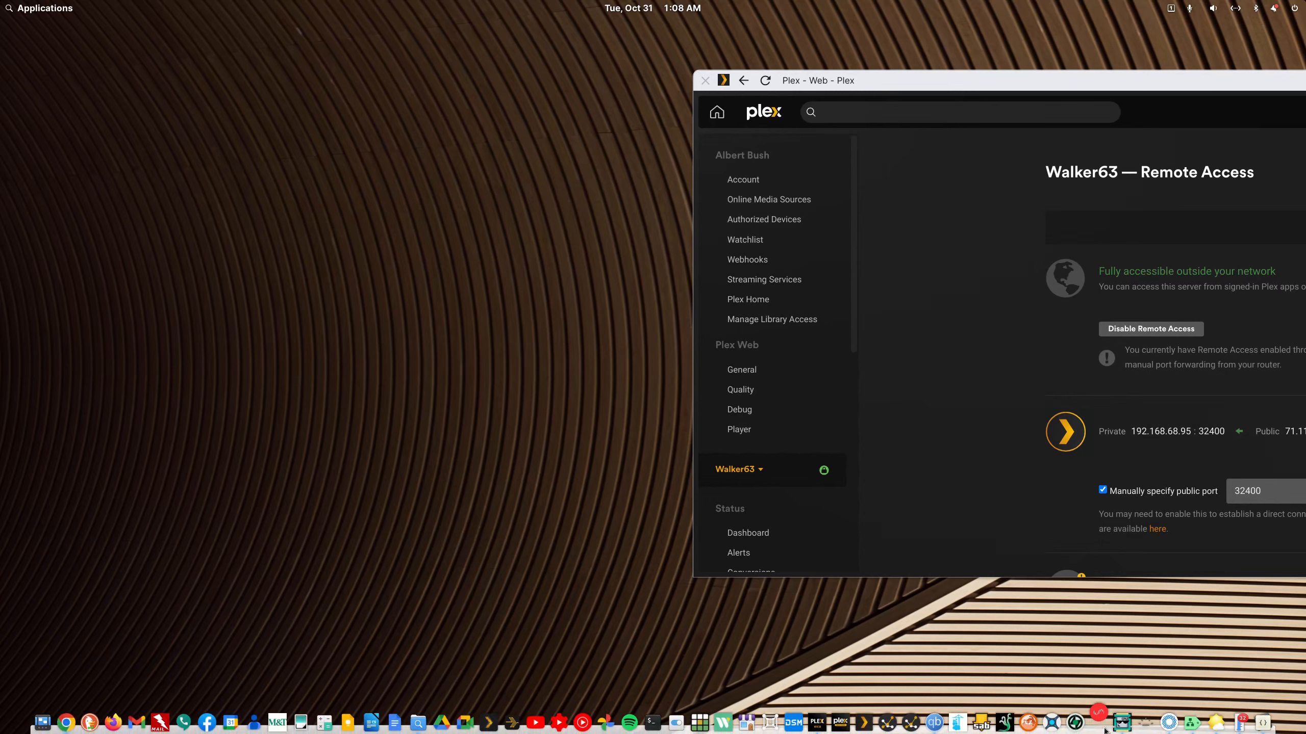
drag(1304, 69, 510, 38)
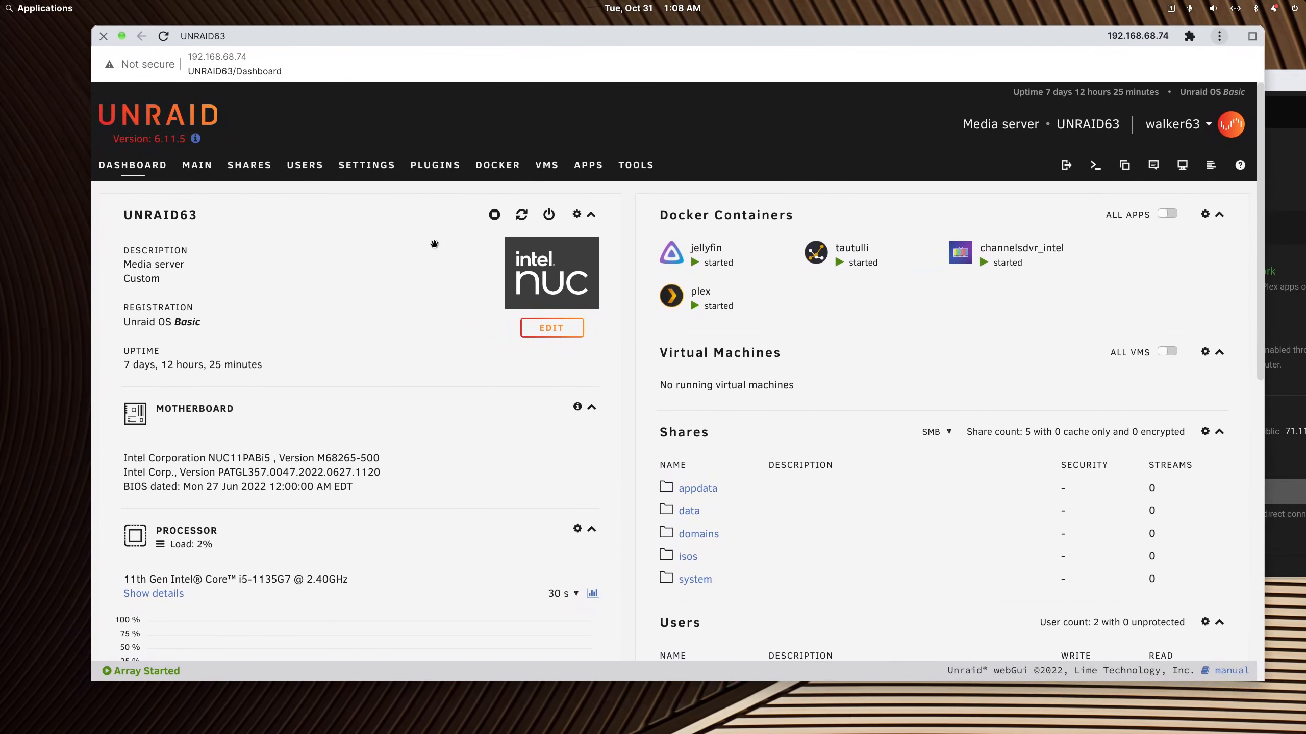
scroll(420, 481, down, 2)
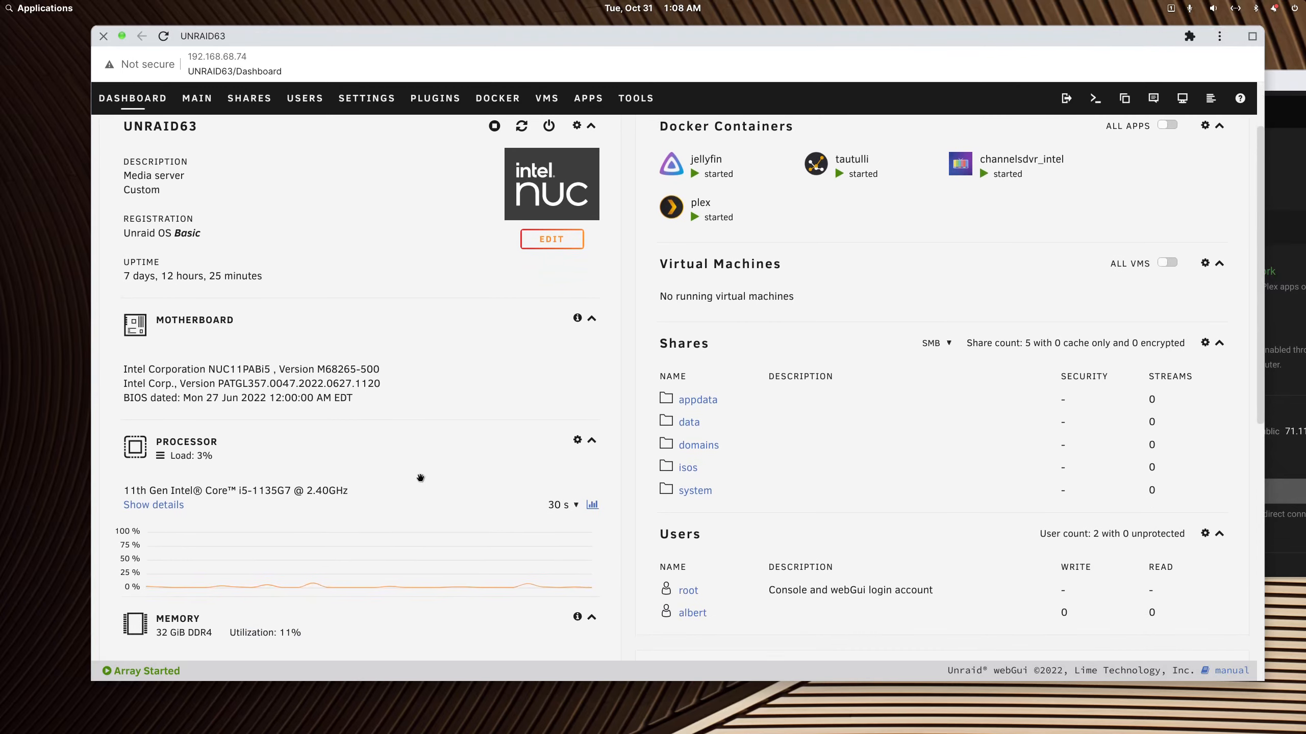
scroll(419, 479, down, 2)
scroll(418, 478, up, 4)
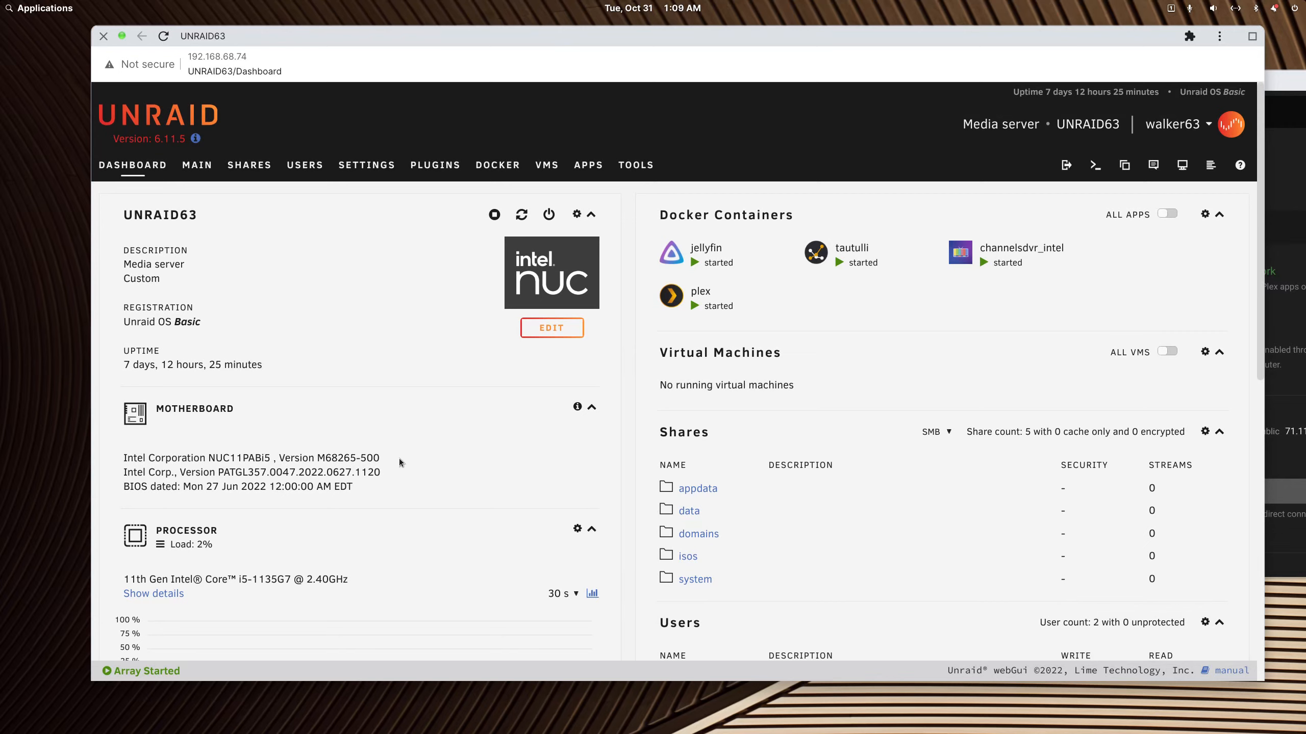
scroll(399, 458, down, 2)
scroll(399, 458, up, 2)
scroll(397, 457, down, 6)
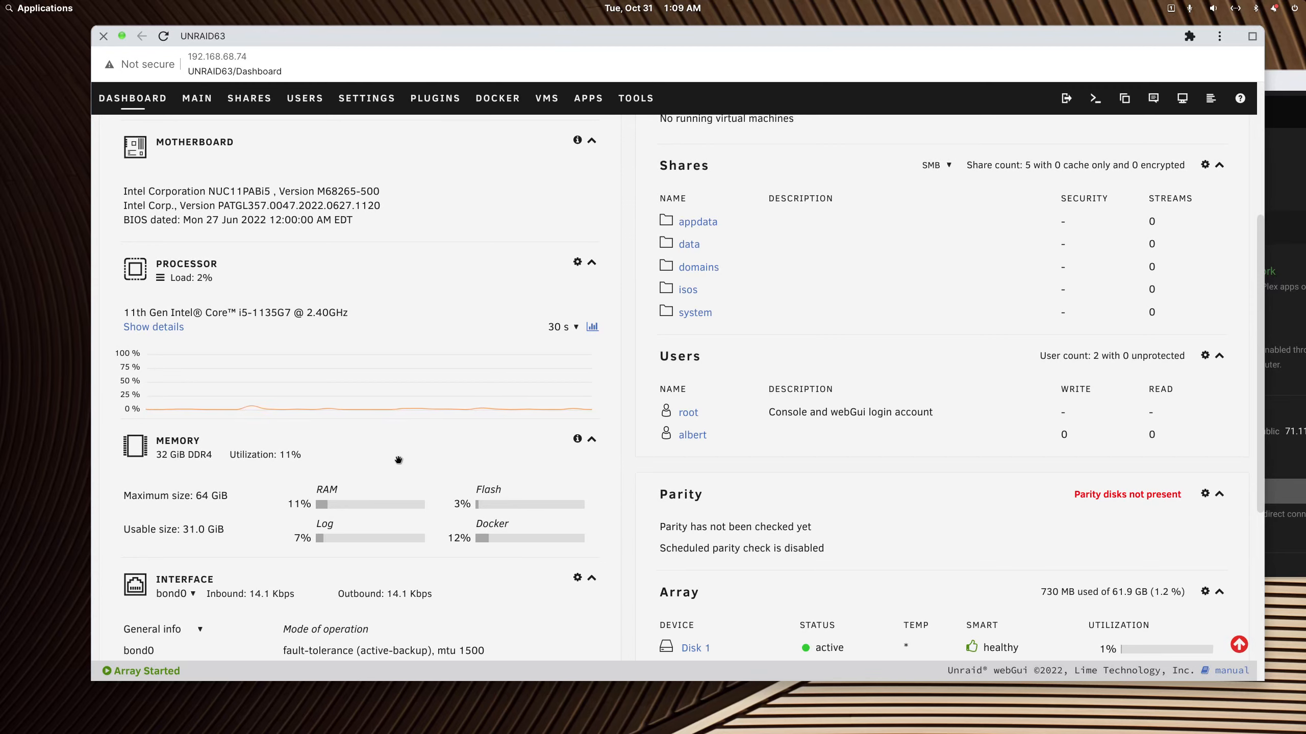
scroll(398, 459, down, 6)
scroll(399, 460, up, 10)
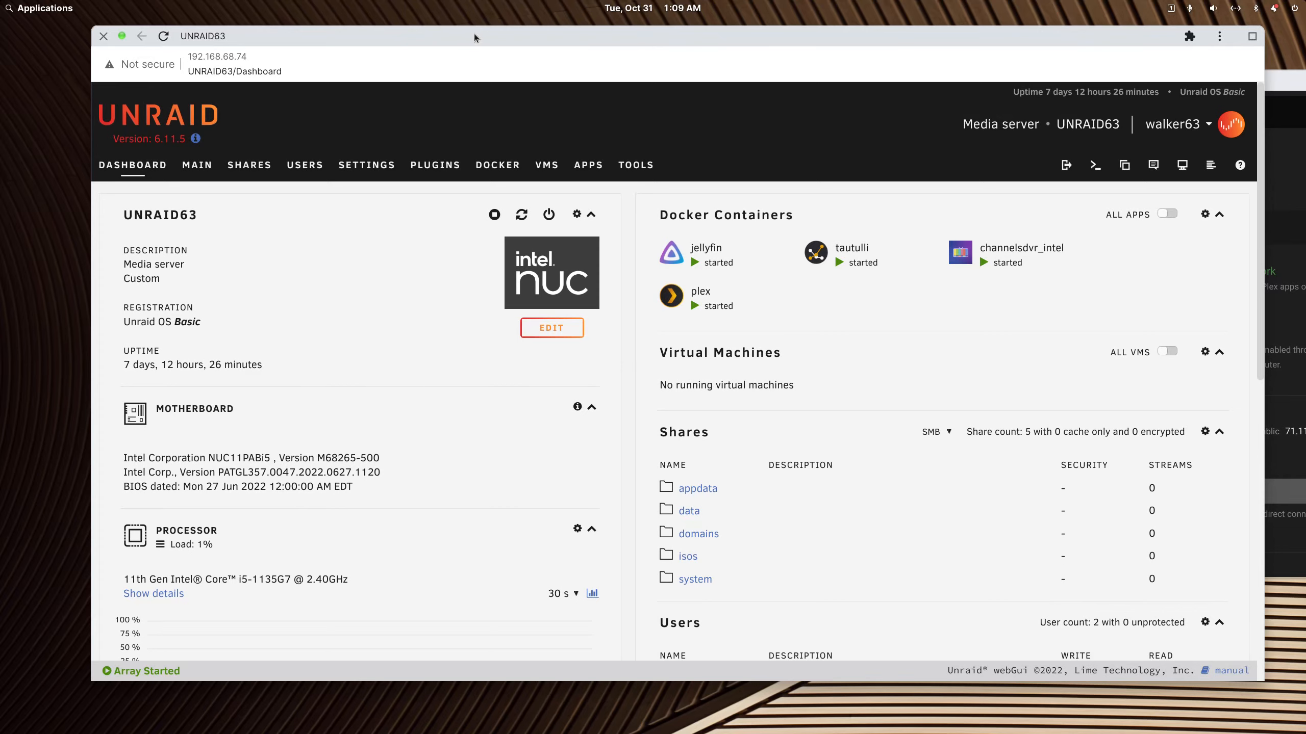
Move the UNRAID63 and Plex windows off the screen to clear the desktop
drag(474, 37, 458, 66)
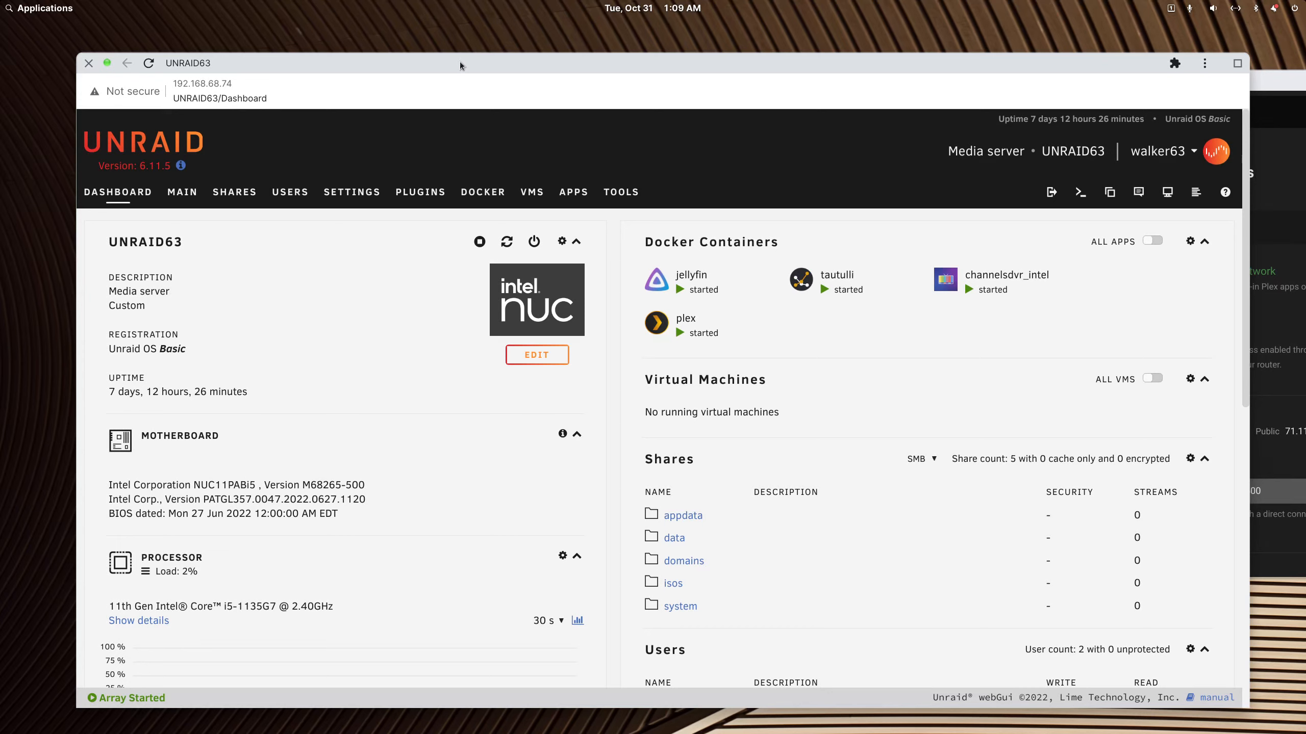
drag(460, 66, 1304, 205)
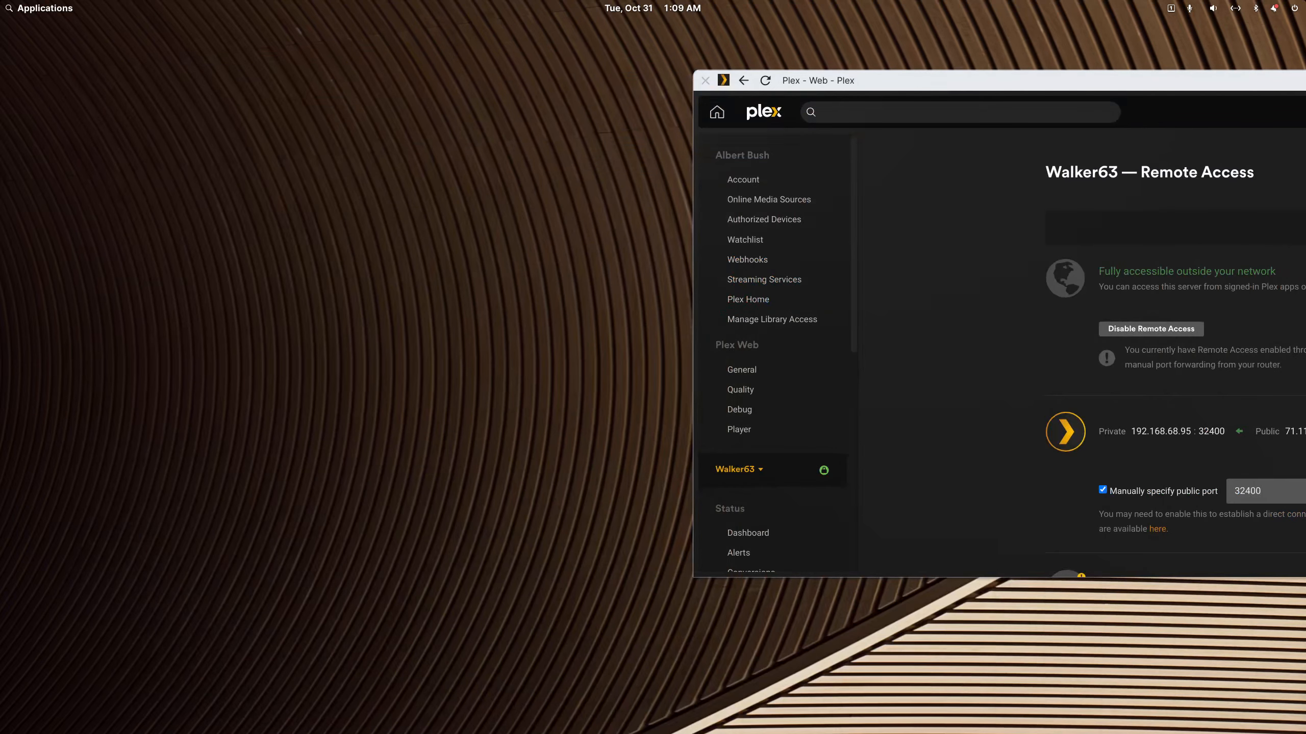
click(720, 113)
drag(988, 77, 1304, 87)
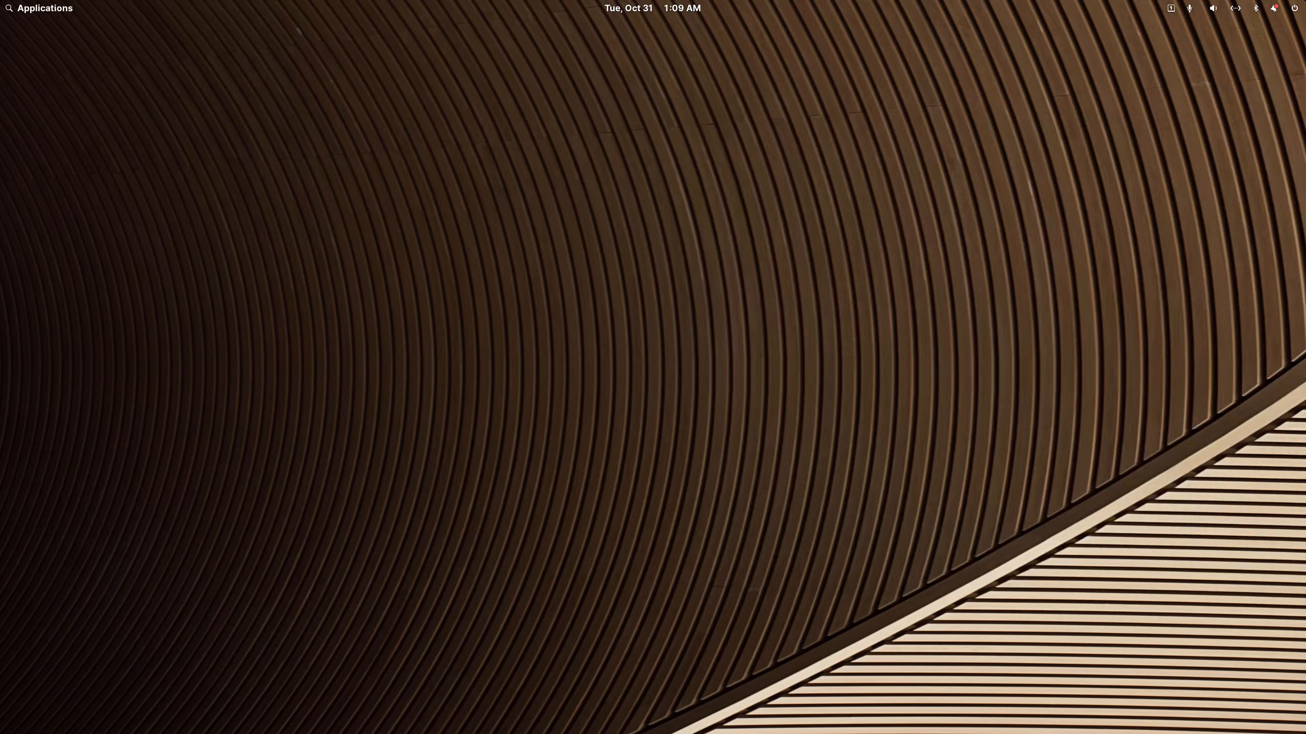